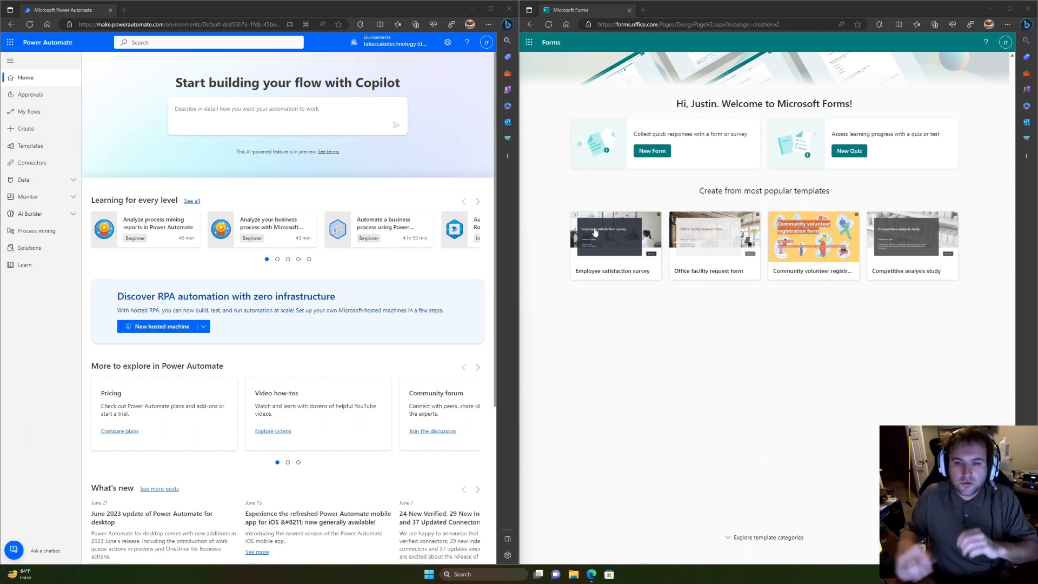
Step: Create a new blank form and select its 'Untitled form' title for editing
click(650, 154)
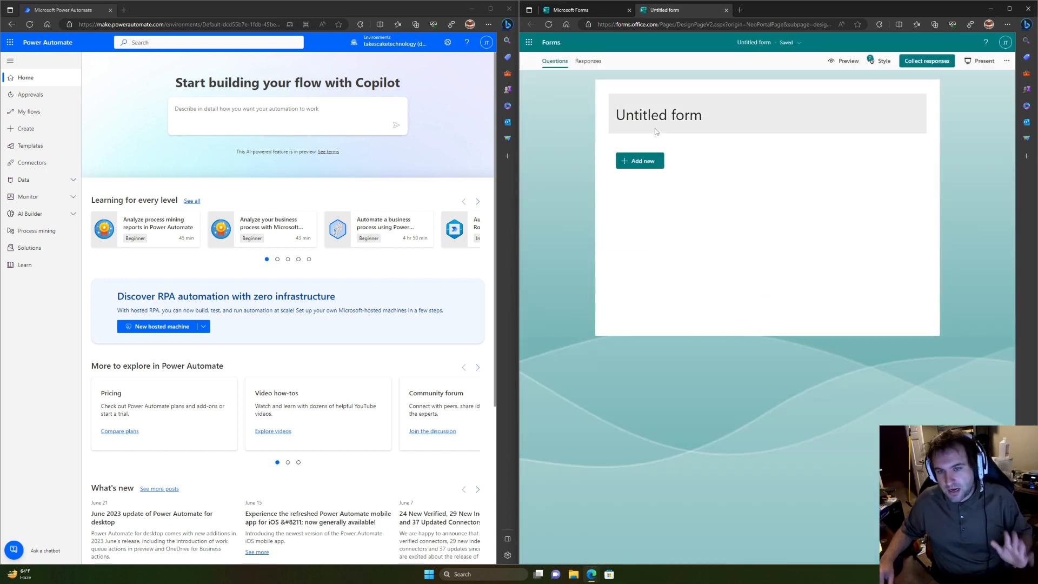
click(653, 120)
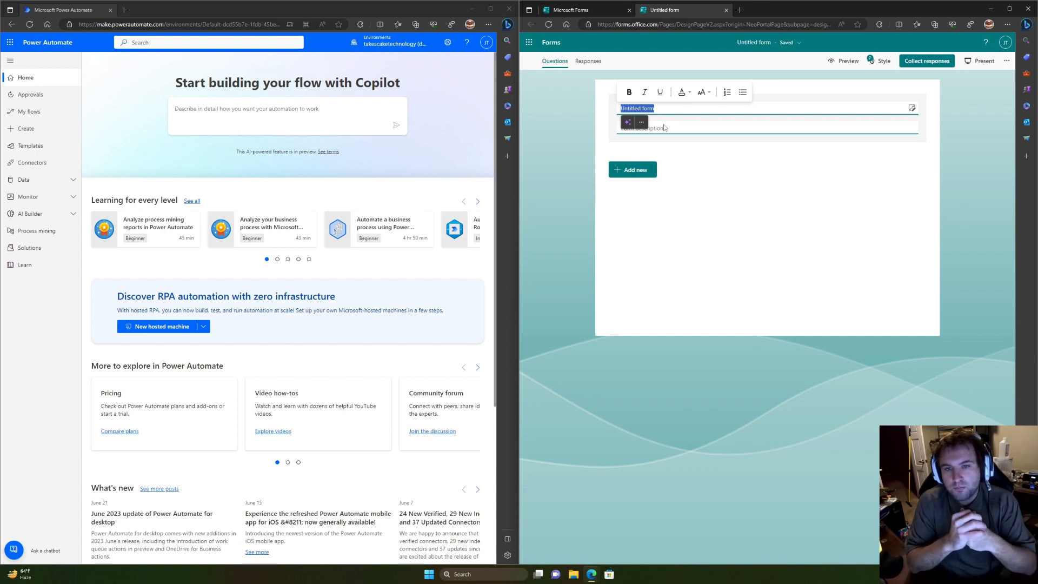
Step: Retitle the form 'Takescake Co. Customer service survey', fixing typos and correcting 'survay' to 'survey'
key(BackSpace)
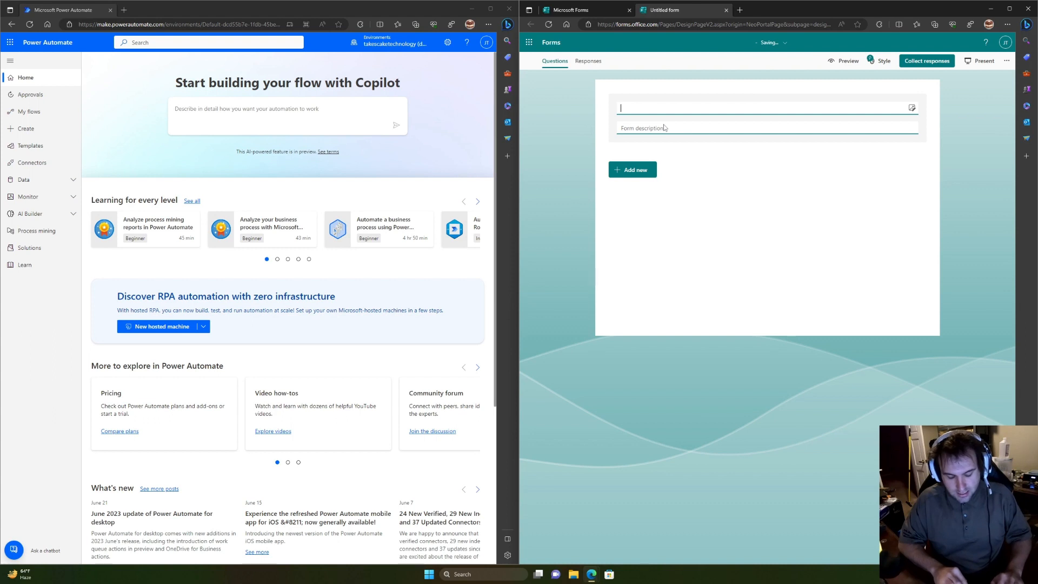
text(Takescak)
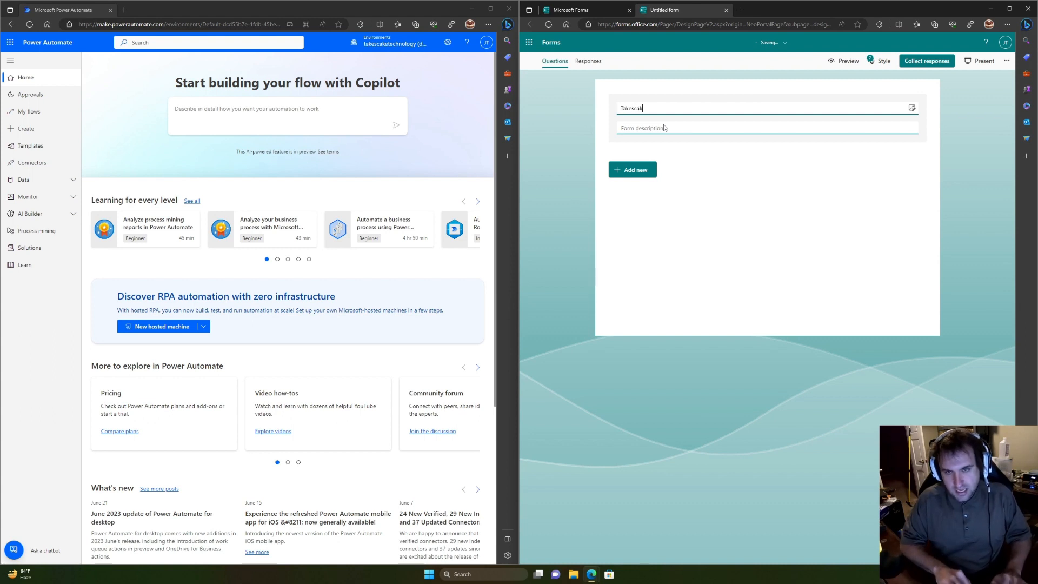
text(e Co.)
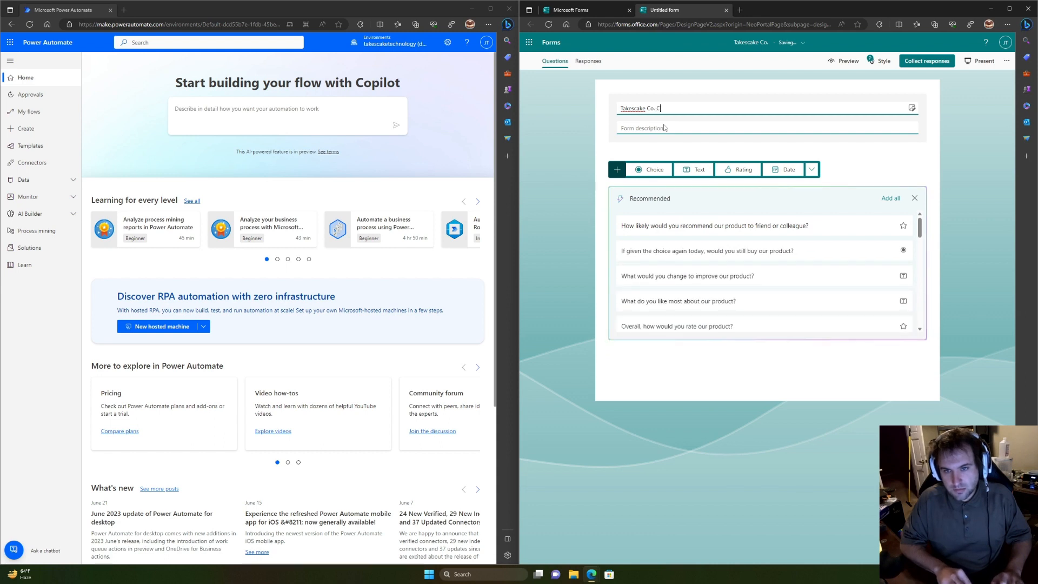
text( Custer)
key(BackSpace)
key(BackSpace)
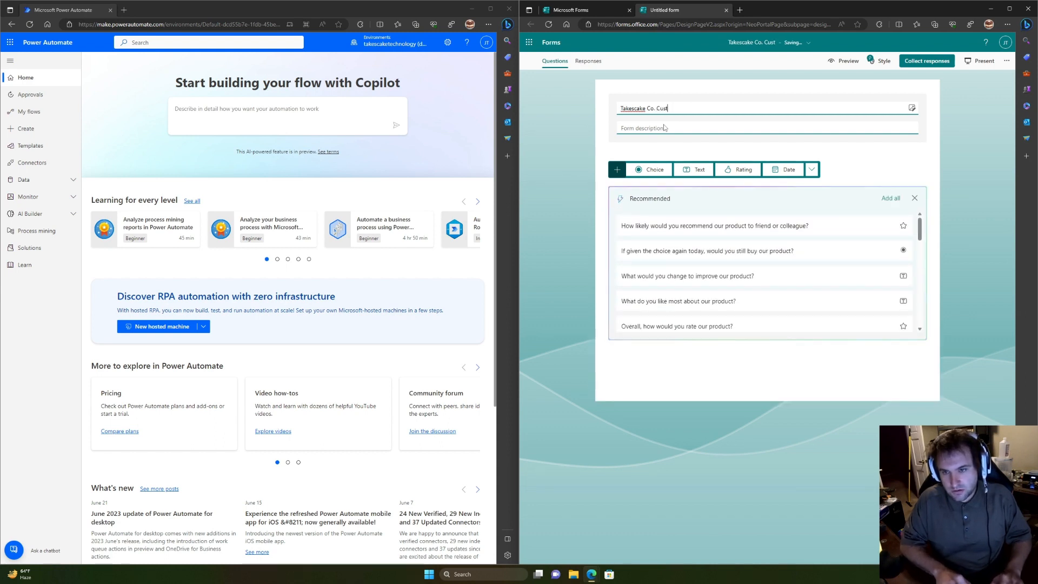
key(BackSpace)
key(BackSpace)
text(c)
key(BackSpace)
text(stinm)
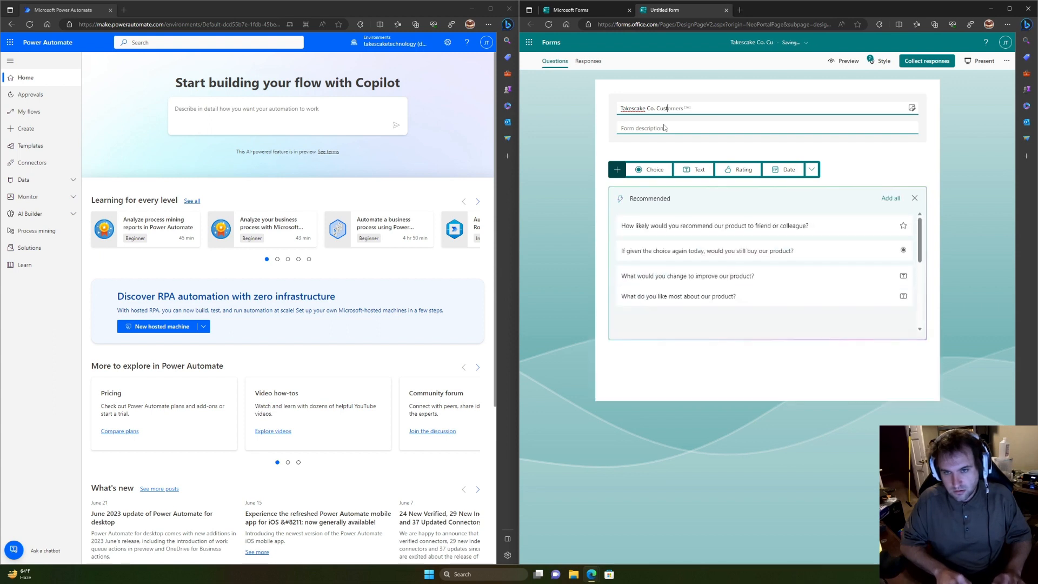
key(BackSpace)
key(BackSpace)
key(BackSpace)
text(omer)
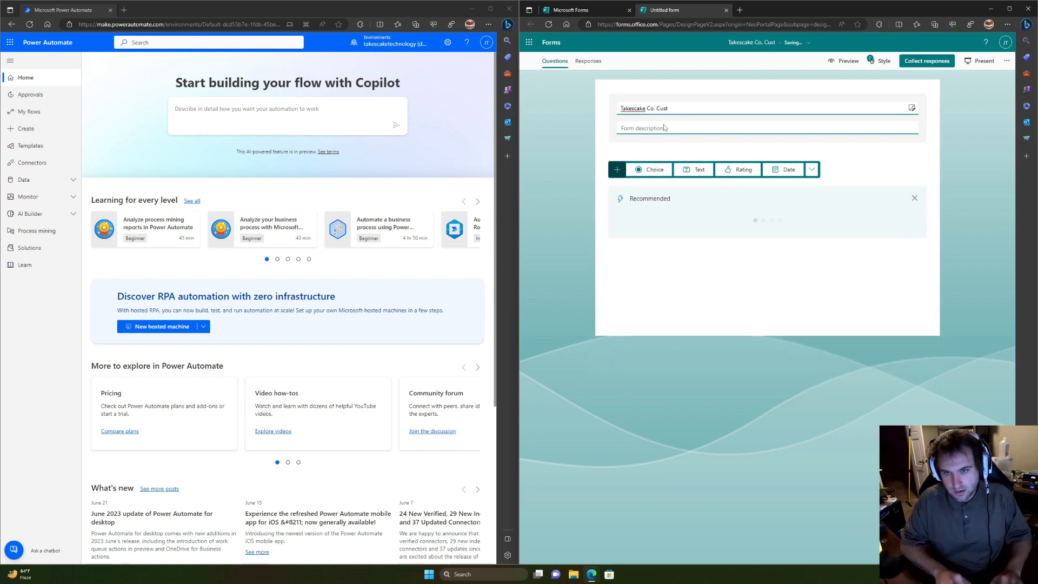
text( service)
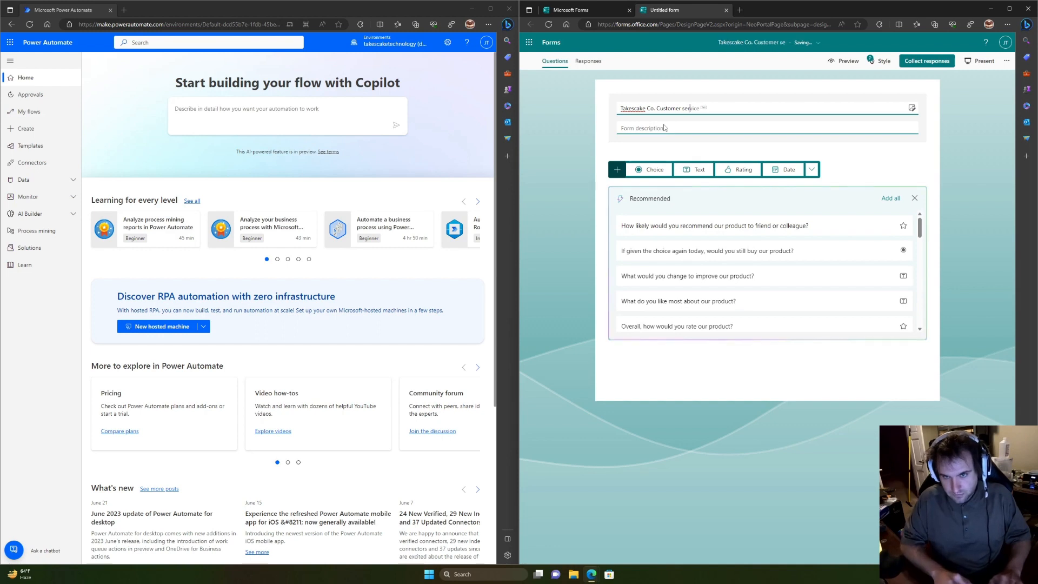
text( survay)
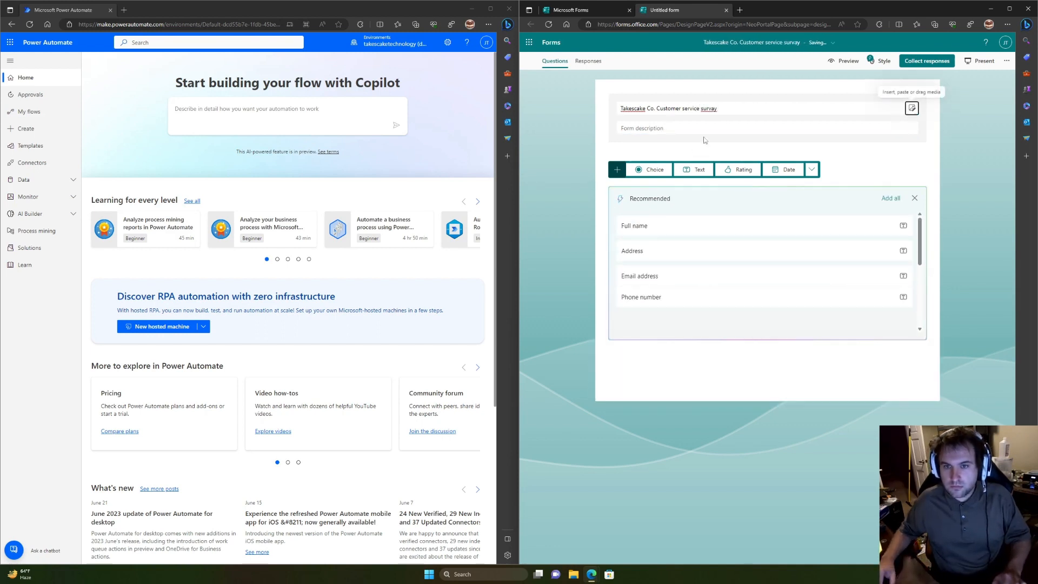
right_click(708, 108)
click(729, 115)
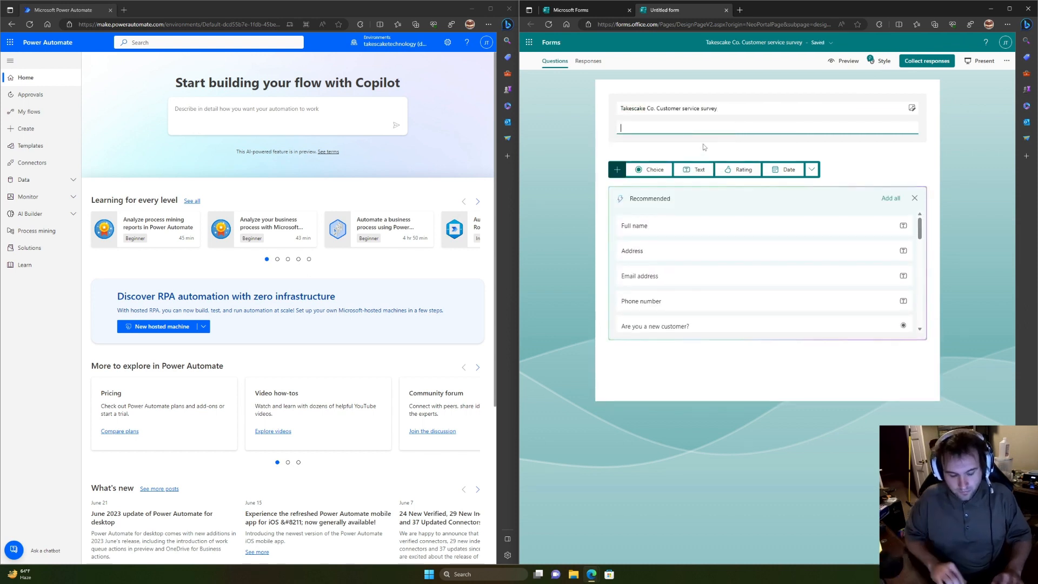
Step: Enter the description 'How did we do today?' and mark the Full name suggested question
text(How did we)
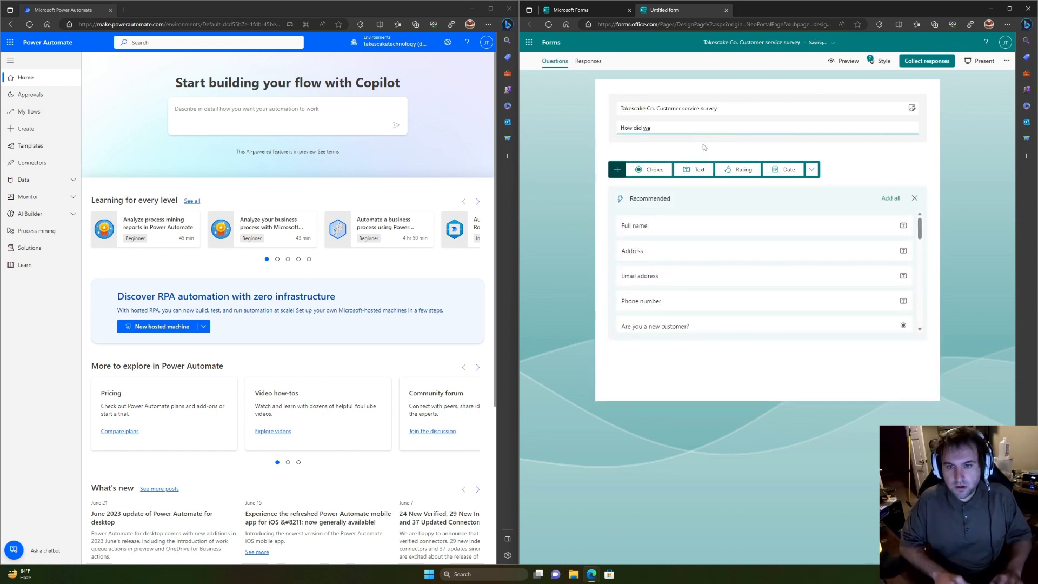
text( do today?)
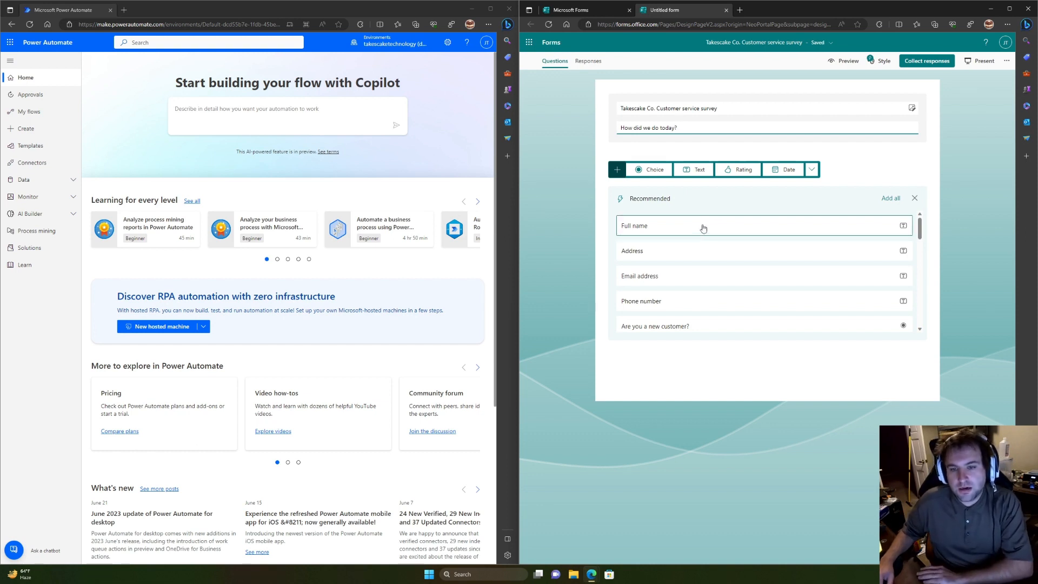
click(654, 235)
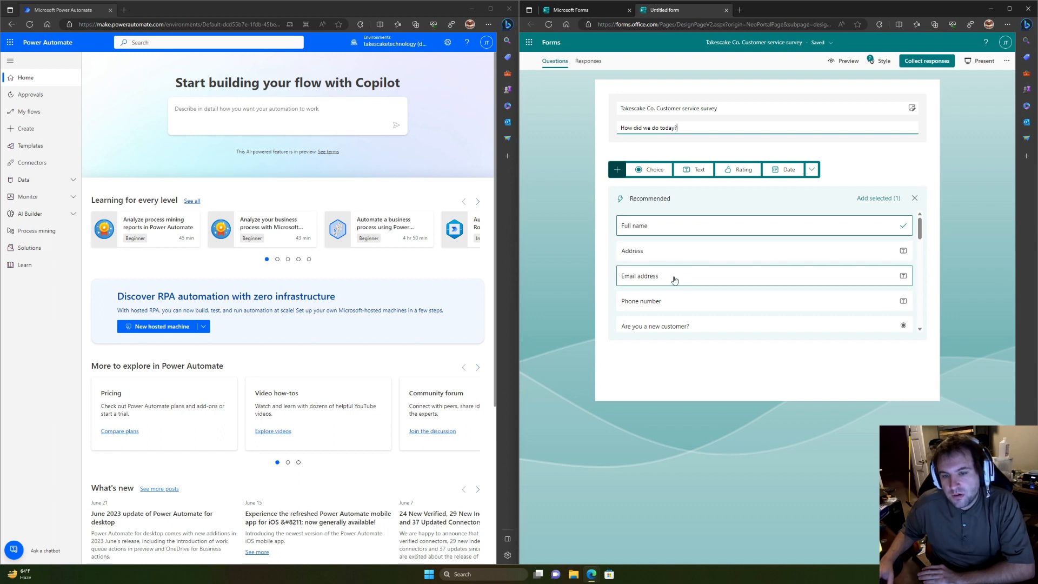
scroll(673, 276, down, 1)
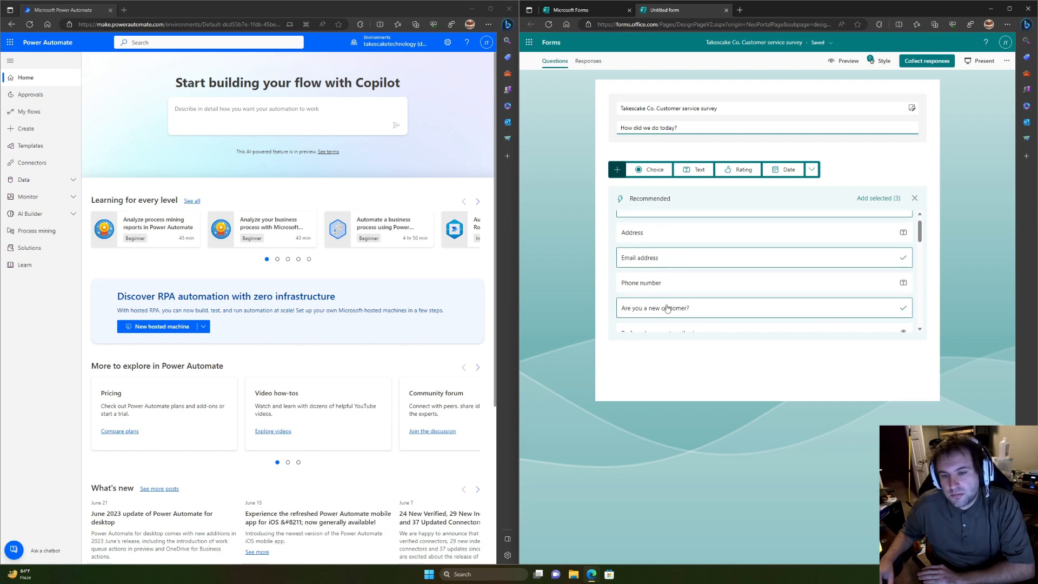
scroll(668, 307, down, 3)
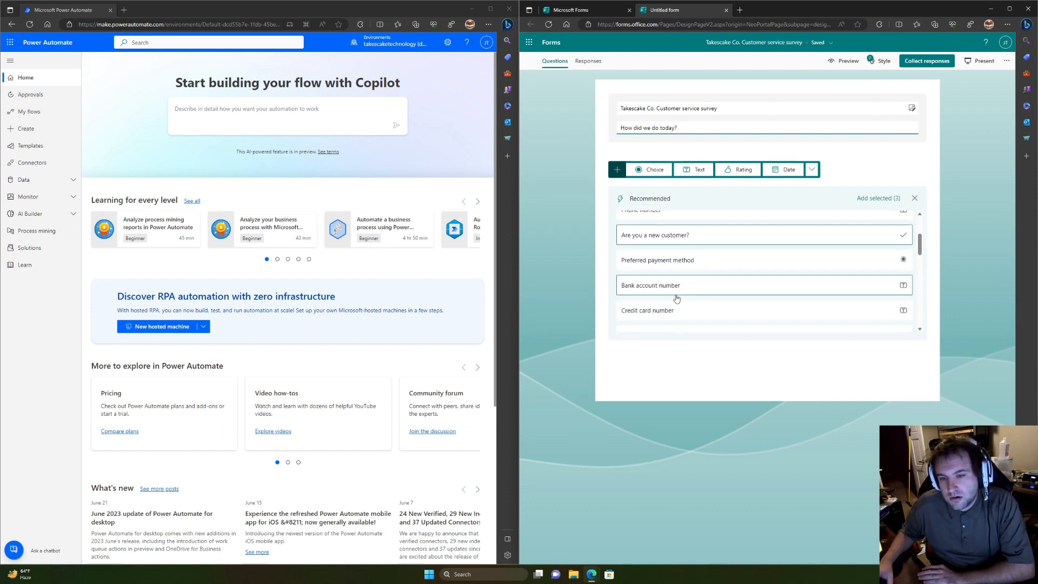
scroll(680, 286, down, 5)
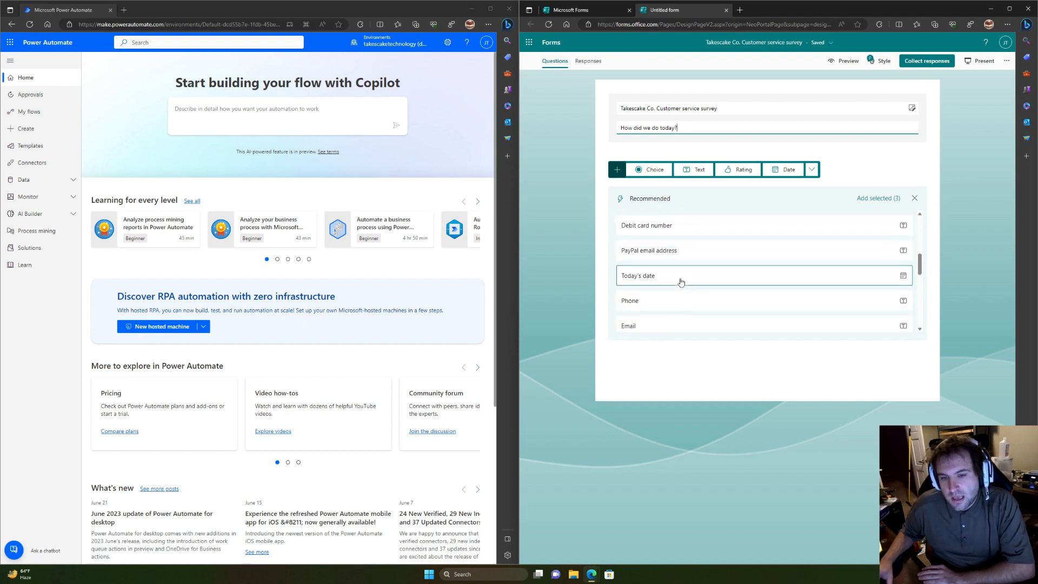
scroll(686, 276, up, 10)
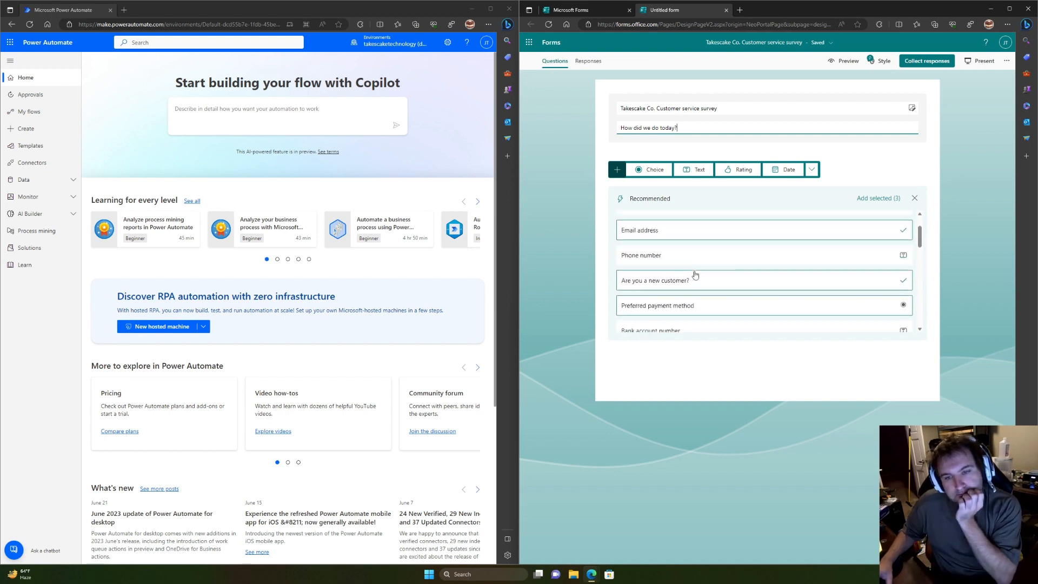
scroll(698, 274, down, 8)
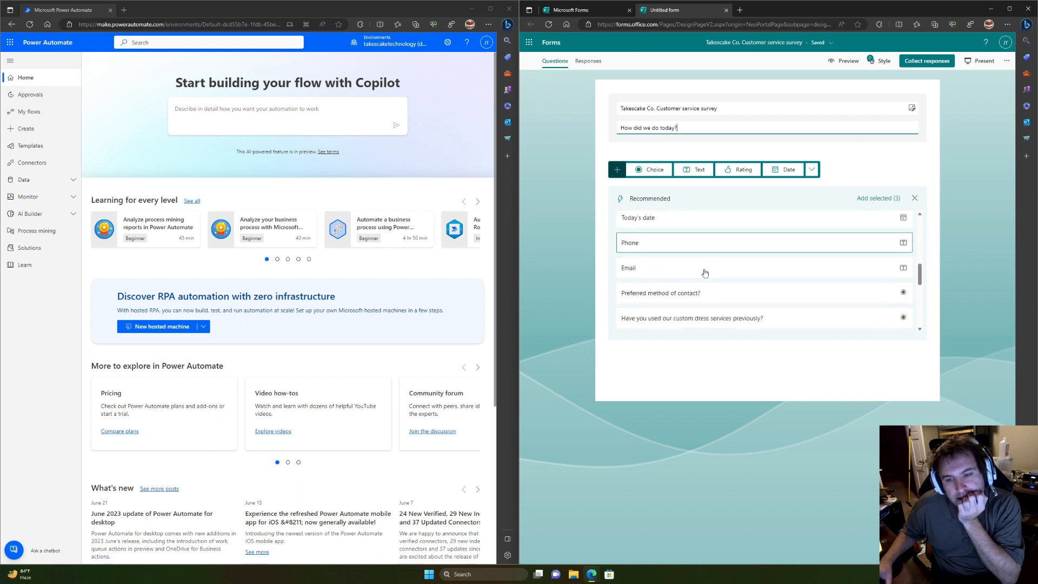
scroll(704, 273, down, 3)
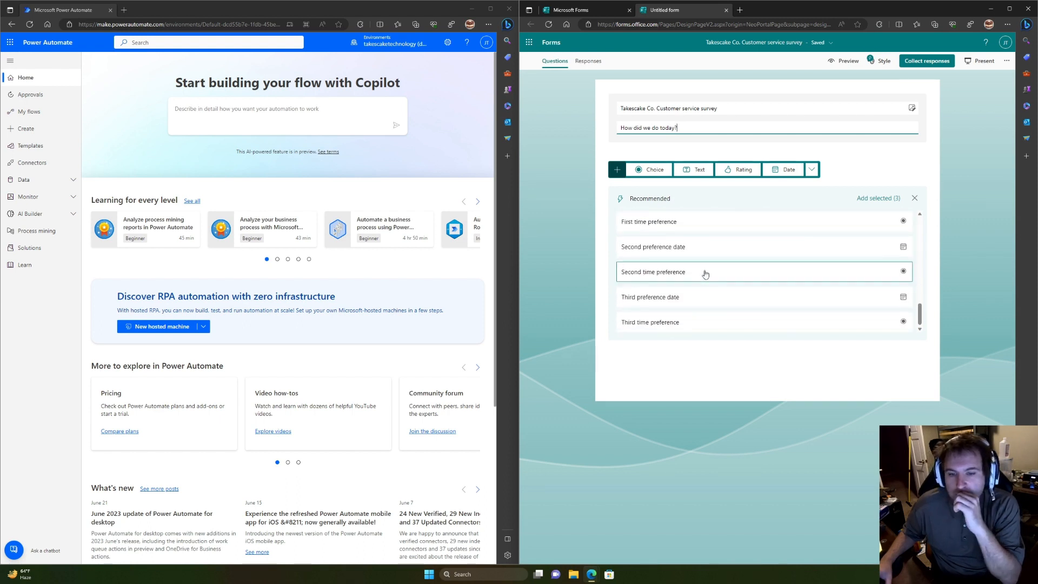
scroll(704, 292, up, 5)
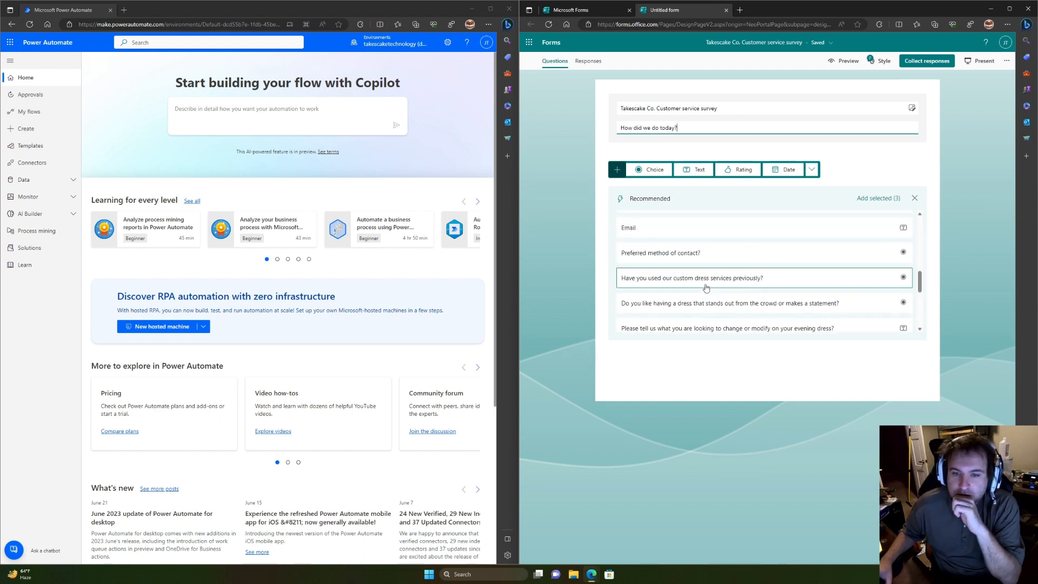
scroll(706, 287, up, 5)
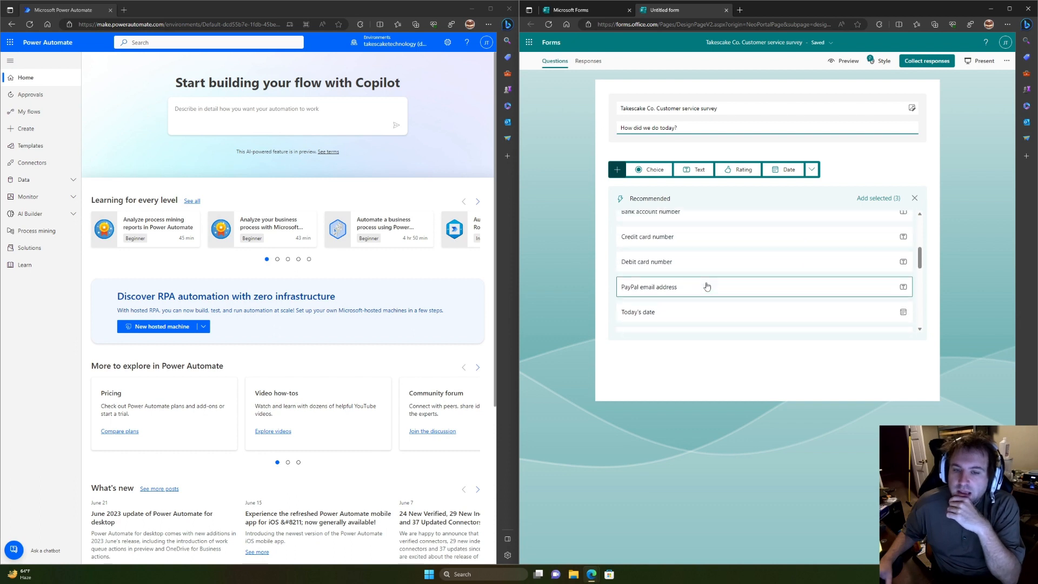
scroll(708, 285, up, 5)
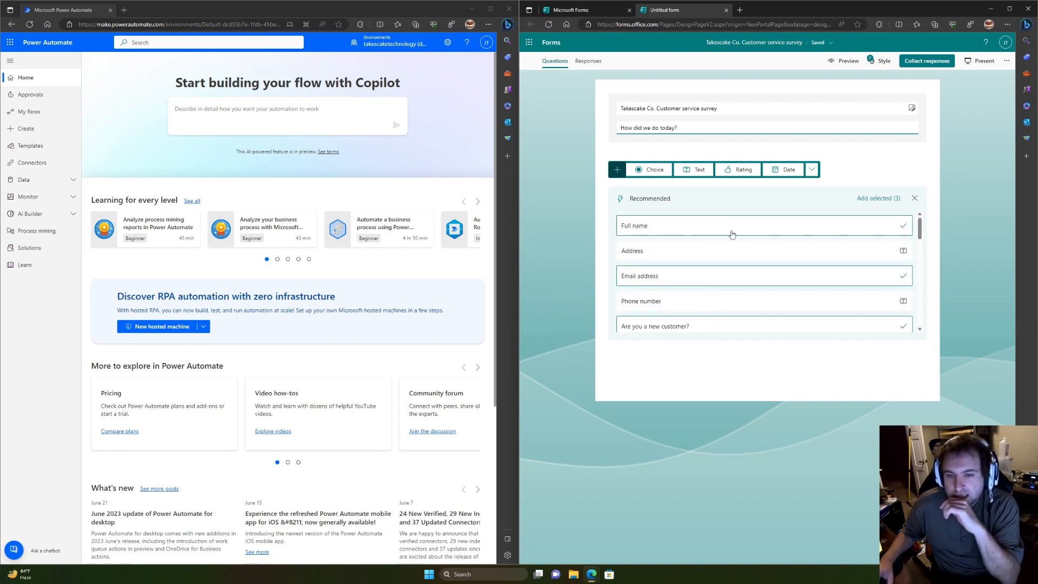
Step: Set the survey so anyone can respond and enable the shortened response URL
click(927, 61)
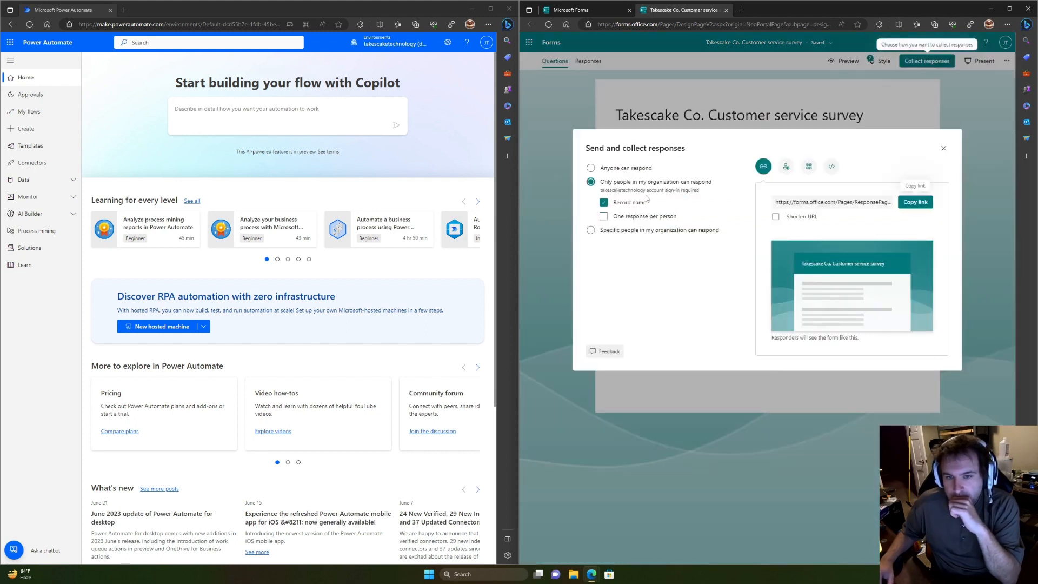
click(590, 169)
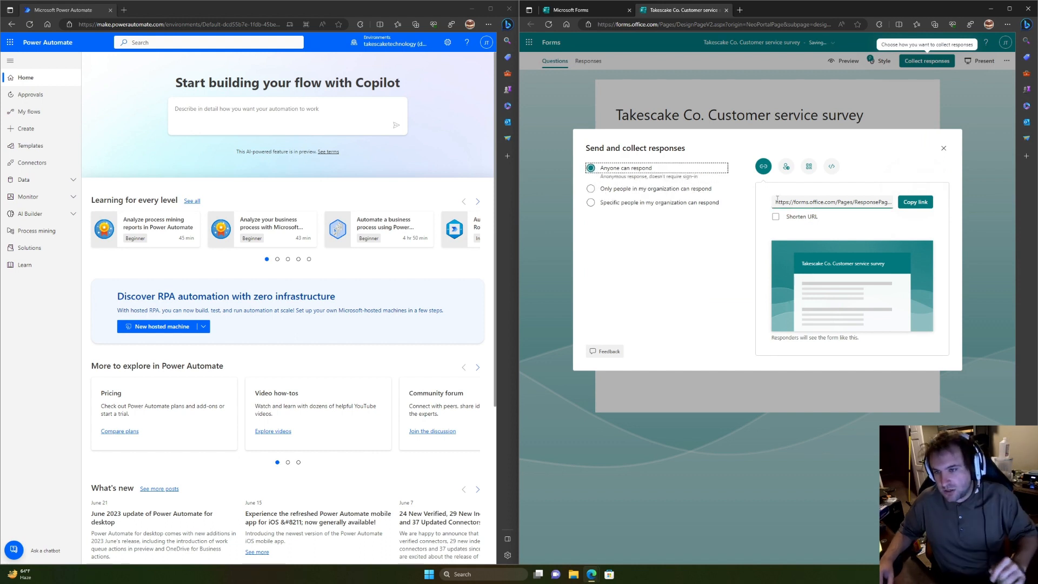
click(775, 217)
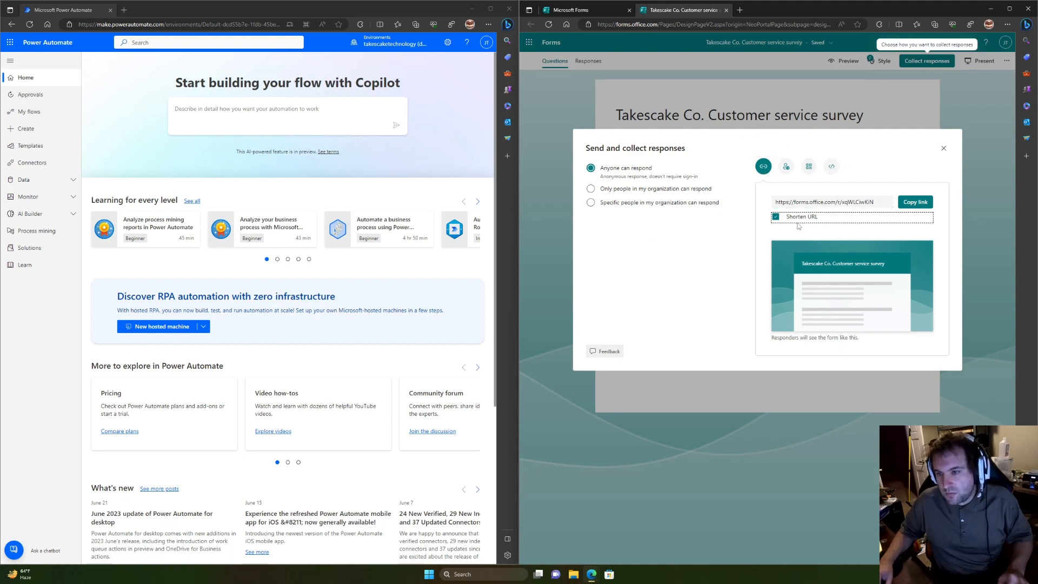
click(945, 150)
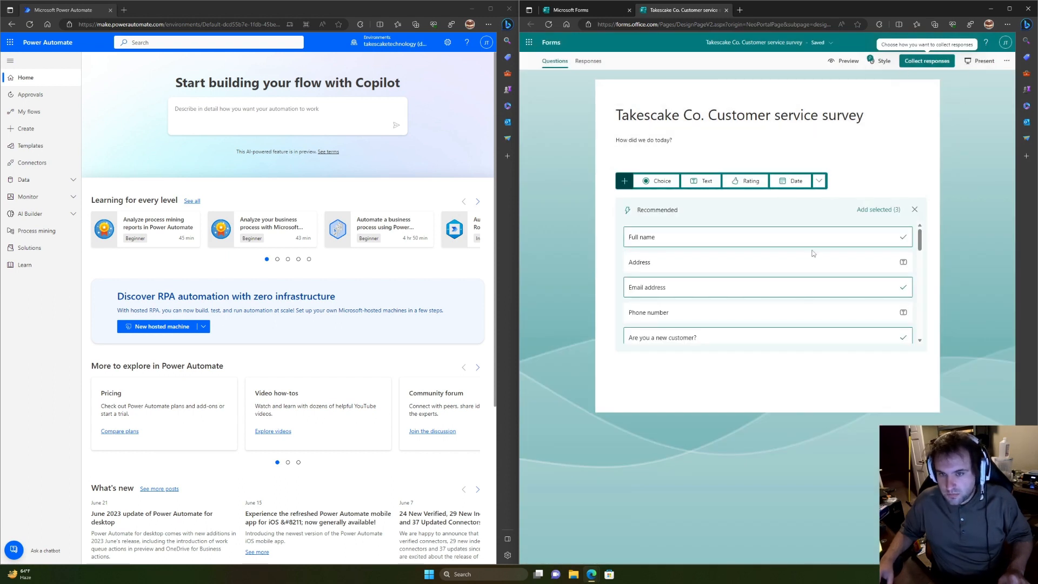
Step: Add the three suggested questions, move 'Are you a new customer?' first, and require Email address
scroll(812, 253, down, 4)
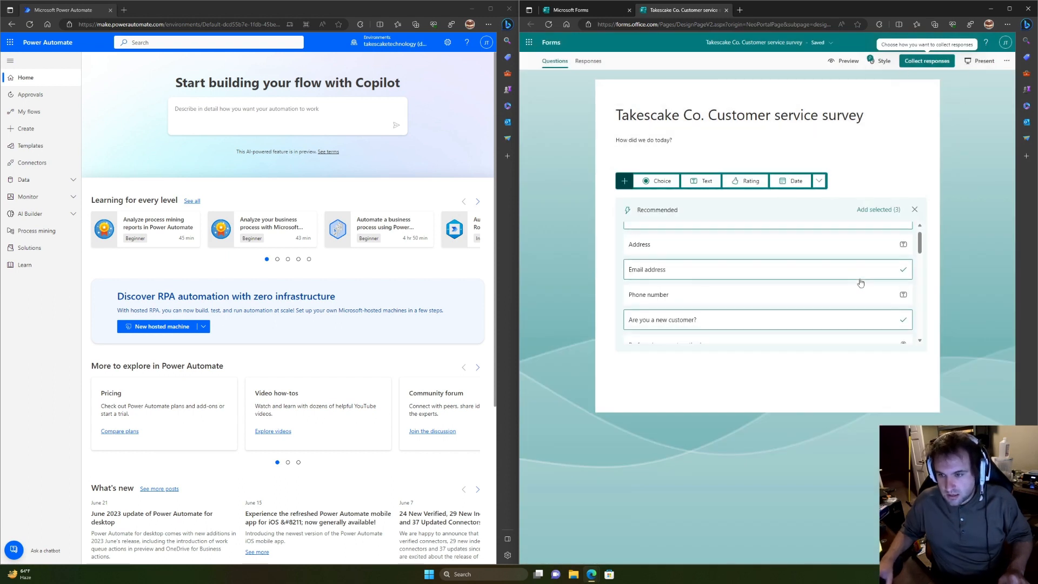
click(876, 210)
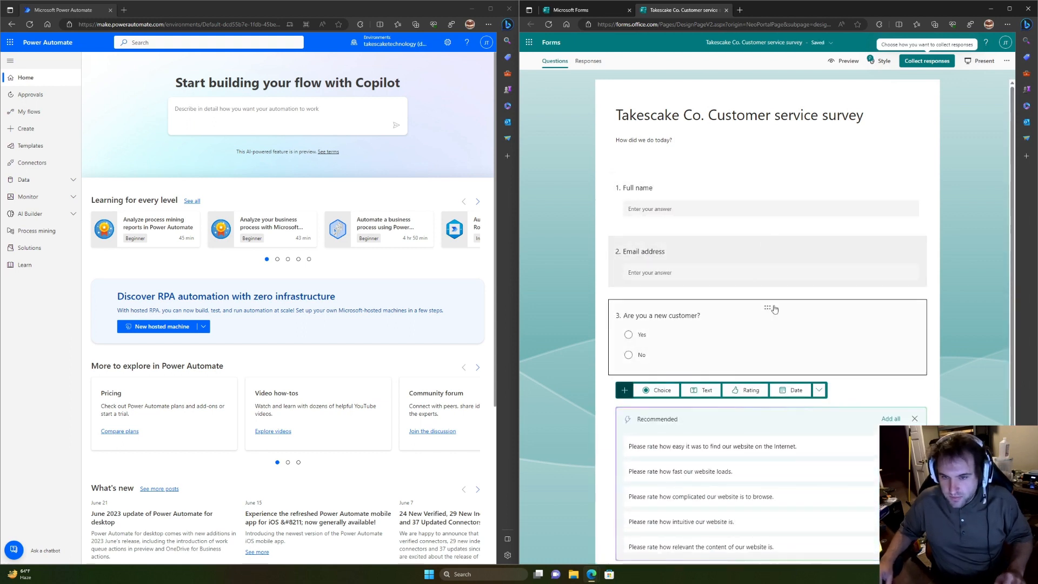
drag(774, 309, 757, 226)
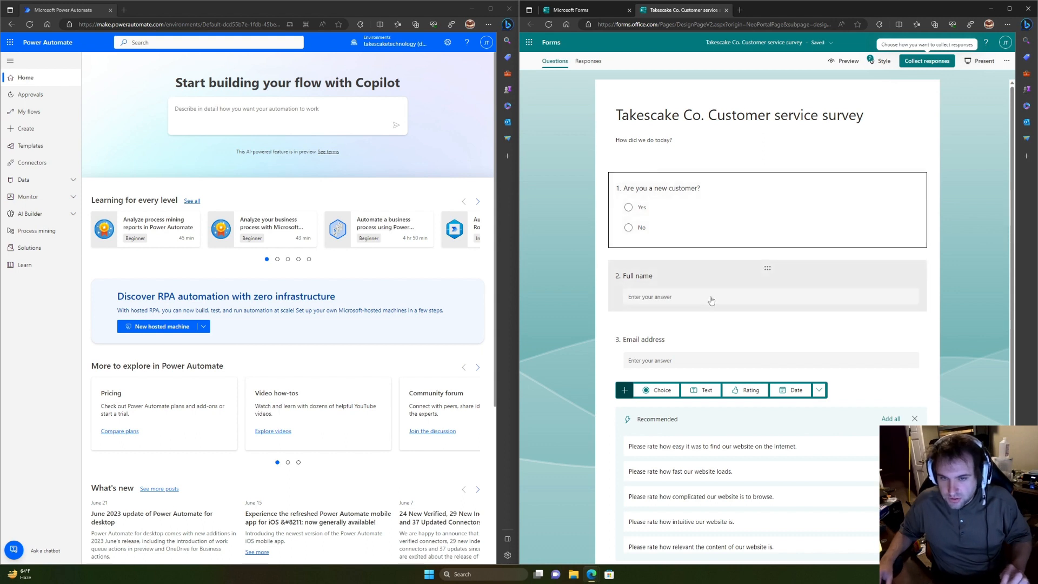
click(697, 334)
click(859, 356)
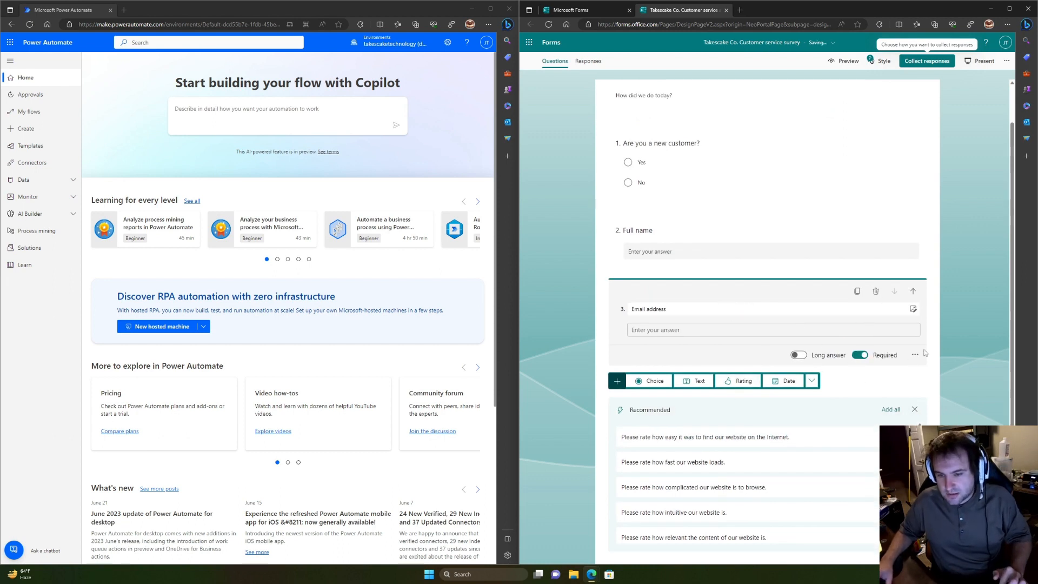
Step: Add a Net Promoter Score question keeping its default 'how likely to recommend' wording
click(812, 381)
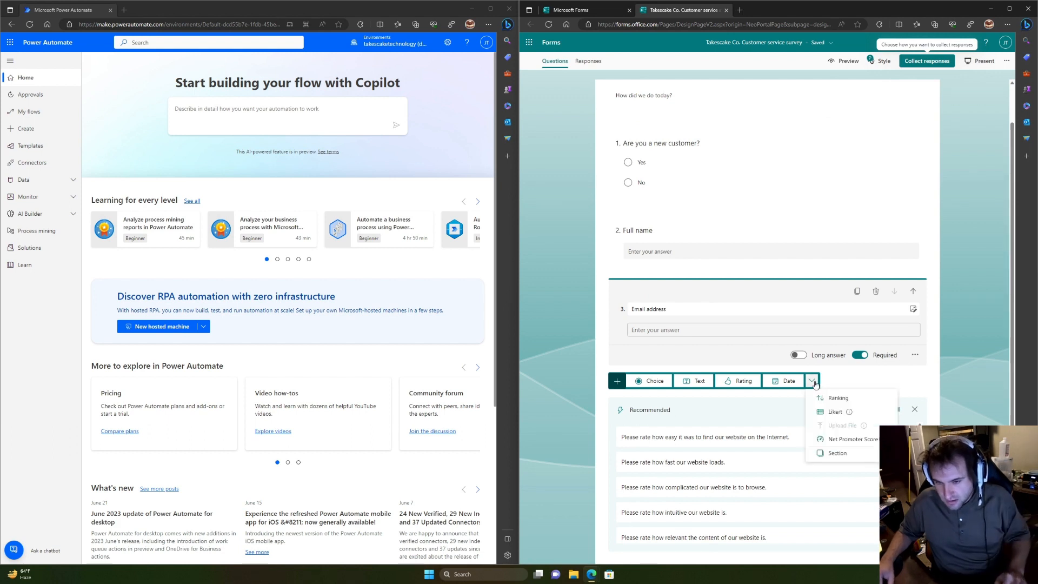
click(853, 440)
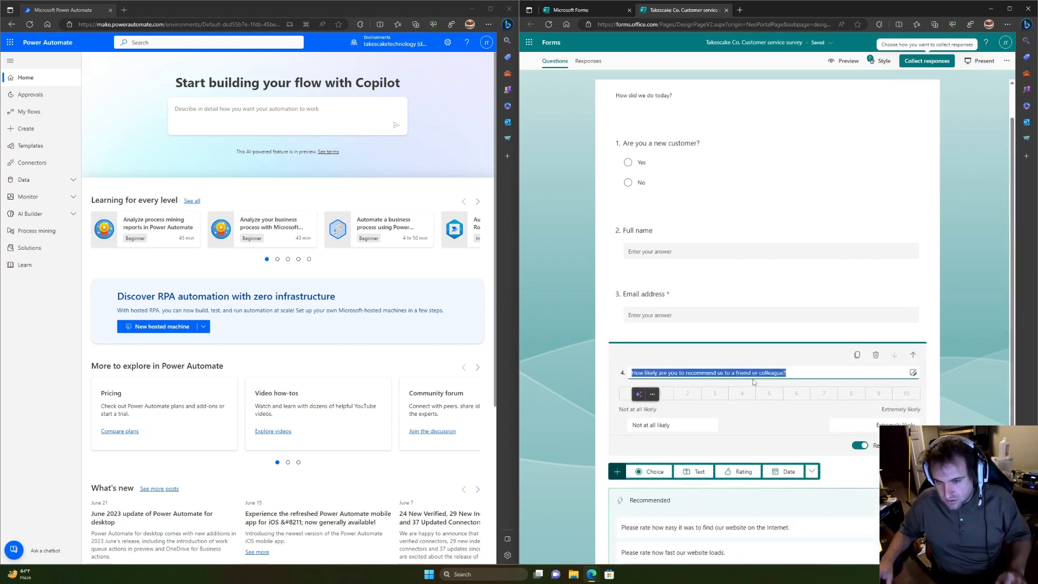
click(787, 373)
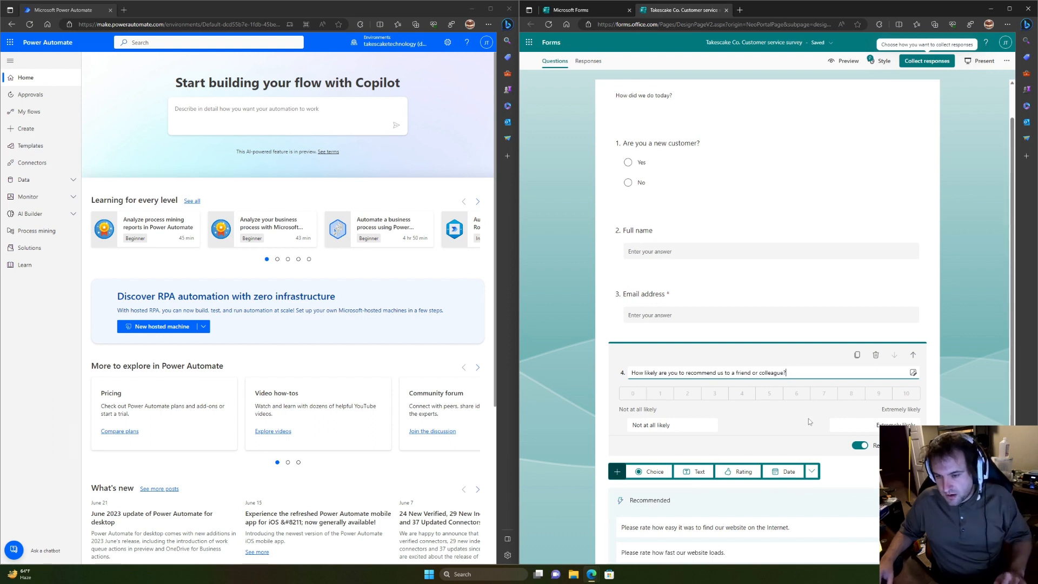
scroll(815, 436, down, 3)
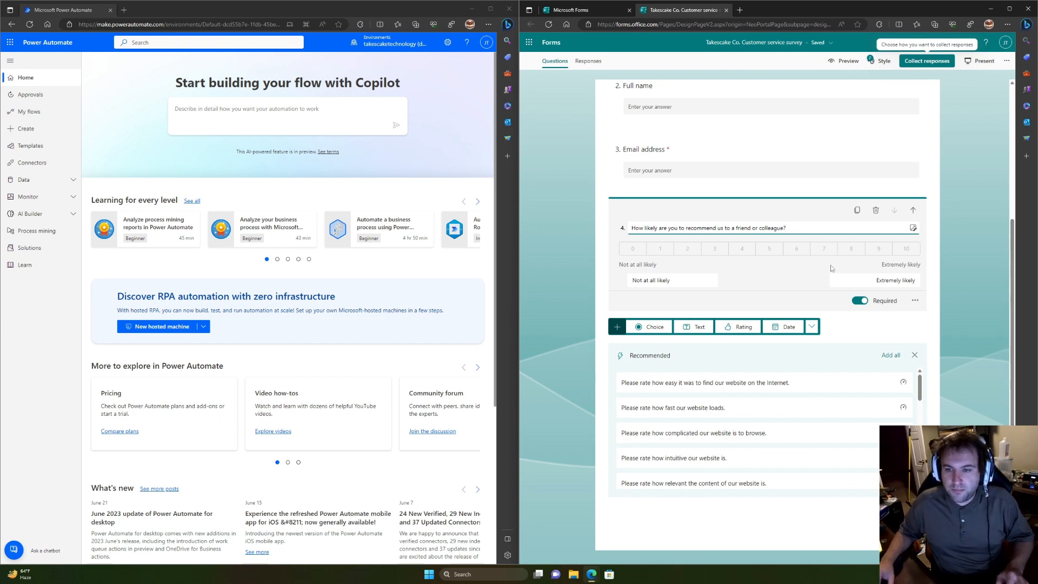
scroll(822, 284, up, 3)
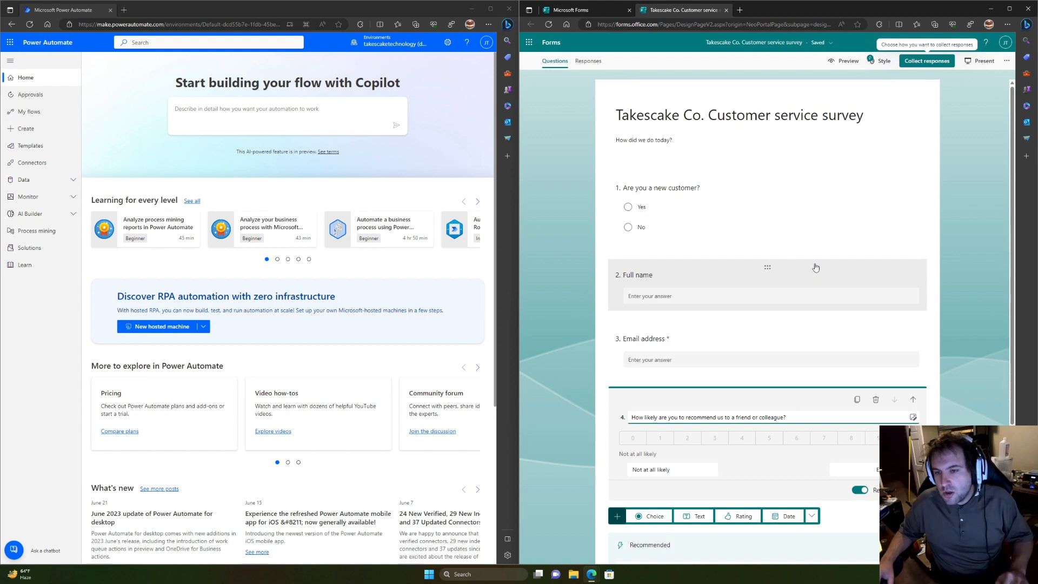
scroll(894, 207, down, 3)
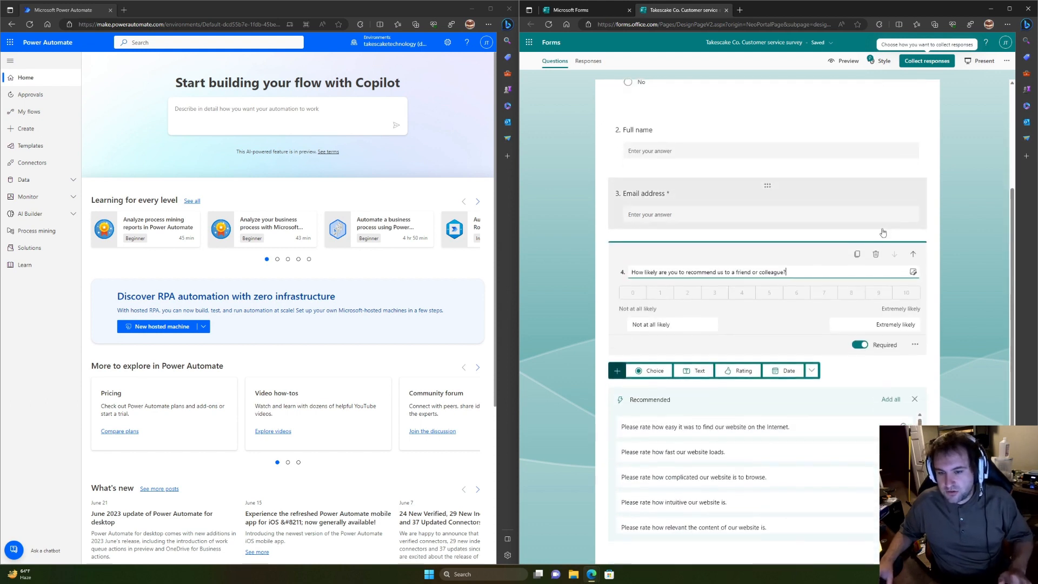
scroll(894, 312, up, 3)
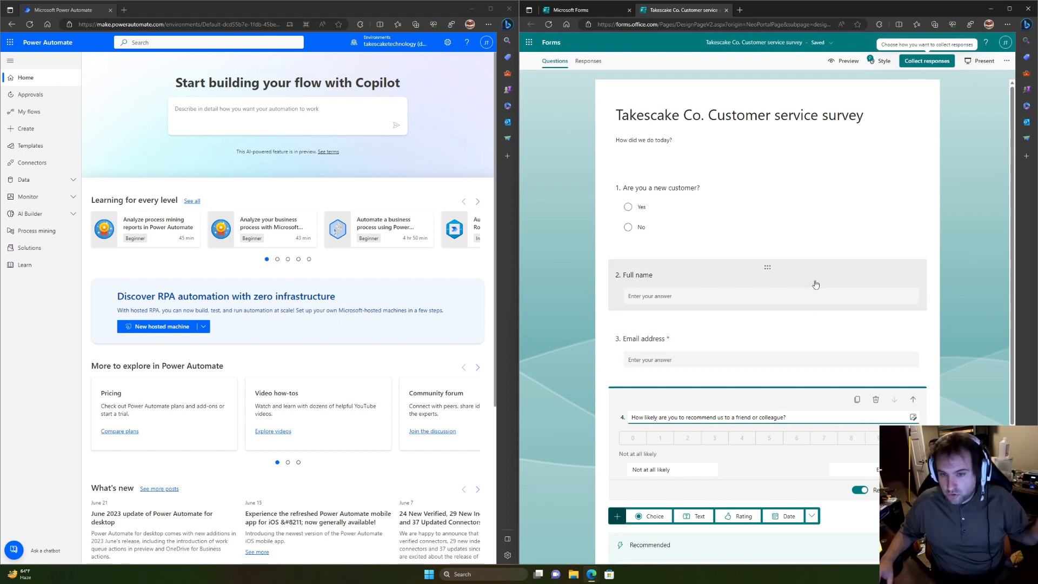
Step: Dismiss the Recommended questions panel and unsnap the Power Automate window
scroll(811, 281, down, 3)
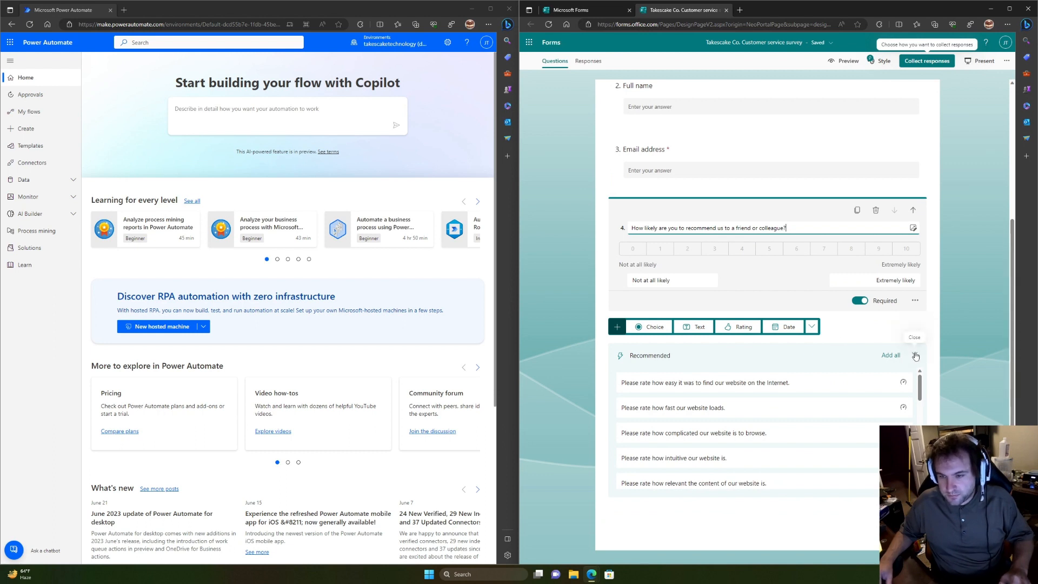
click(916, 356)
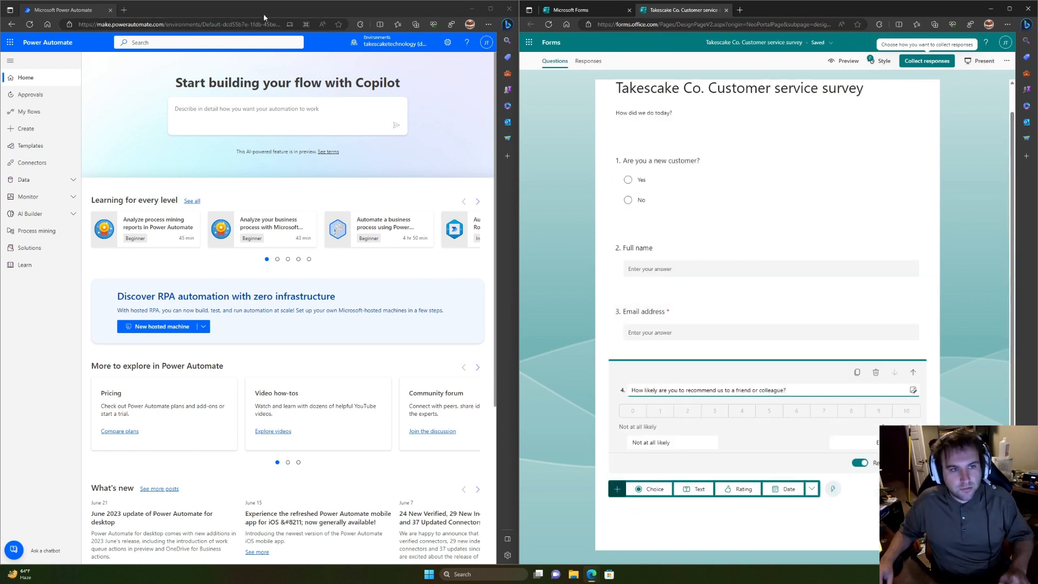
drag(265, 12, 302, 82)
Step: Maximize Power Automate and start a new flow from My flows using 'Describe it to design it'
double_click(306, 80)
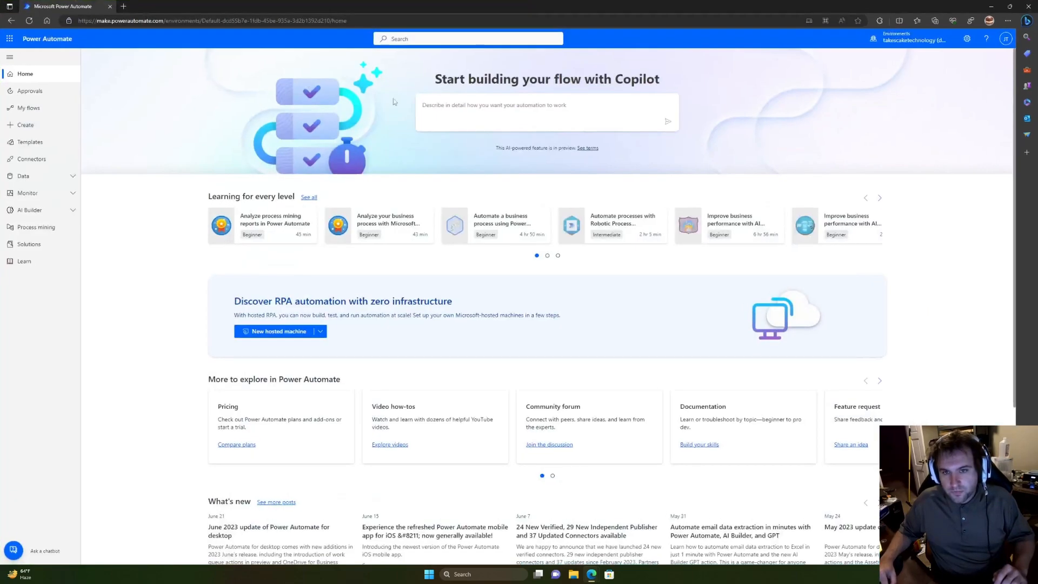
click(44, 115)
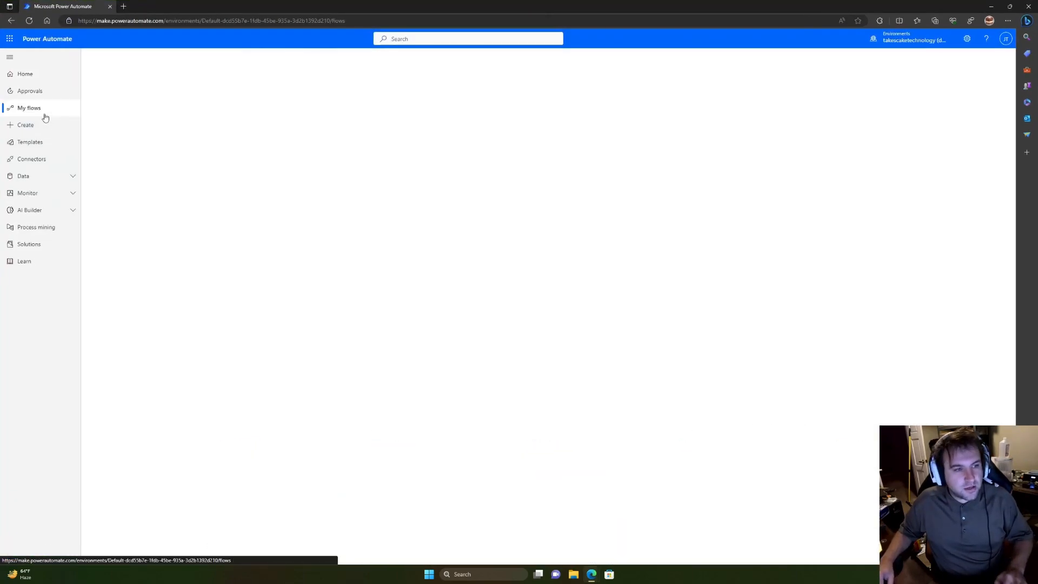
click(125, 60)
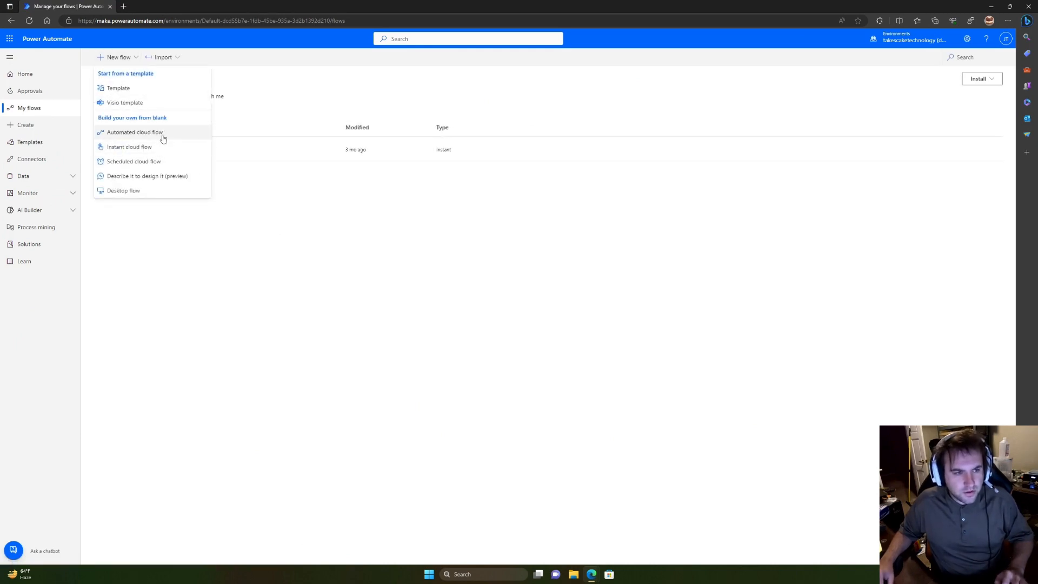
click(161, 176)
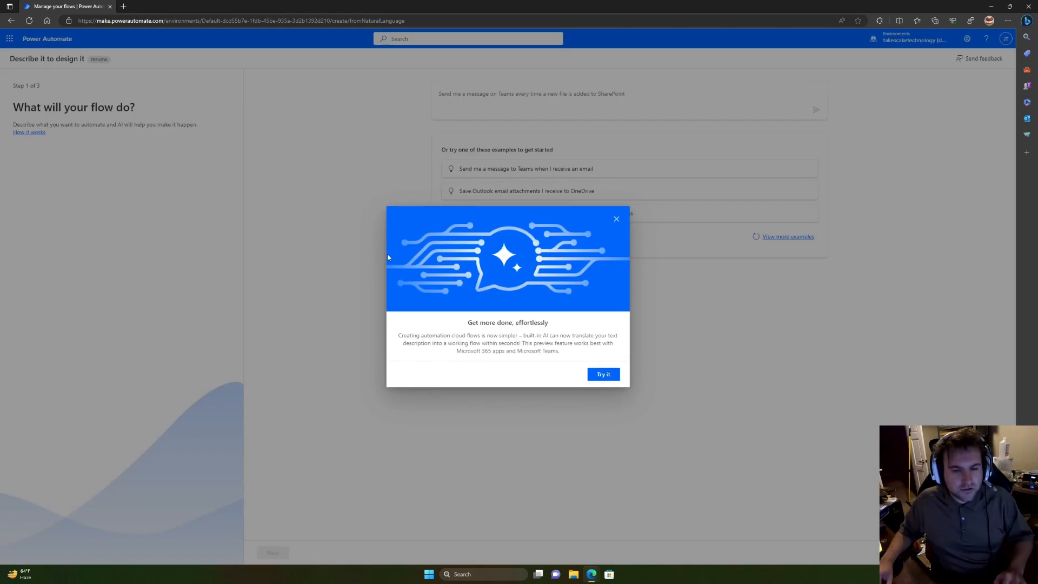
click(604, 375)
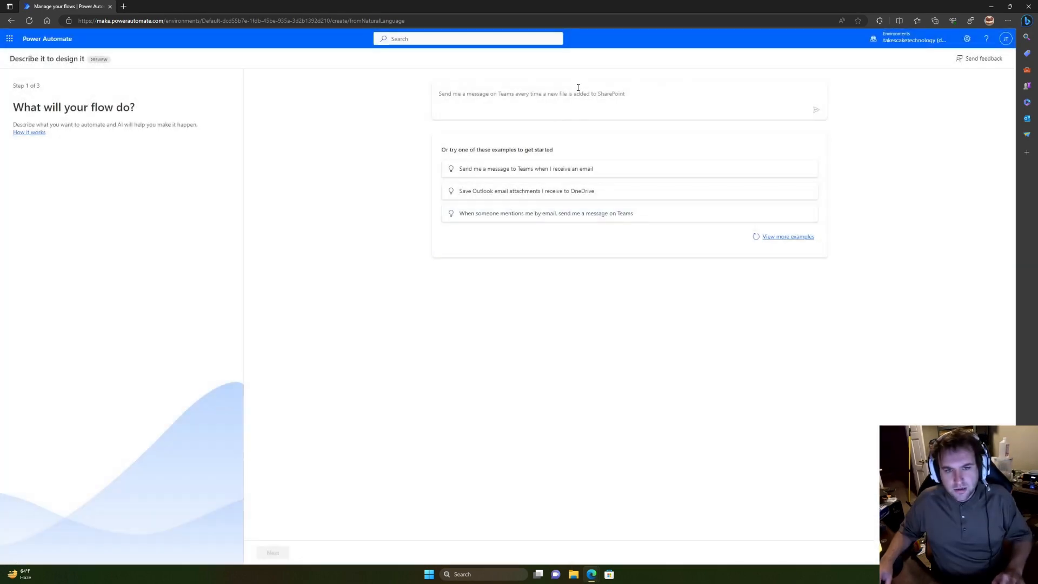
Step: Describe the flow as 'when a form is submitted post in teams and log to sharepoint excel file'
click(578, 88)
text(when a form is)
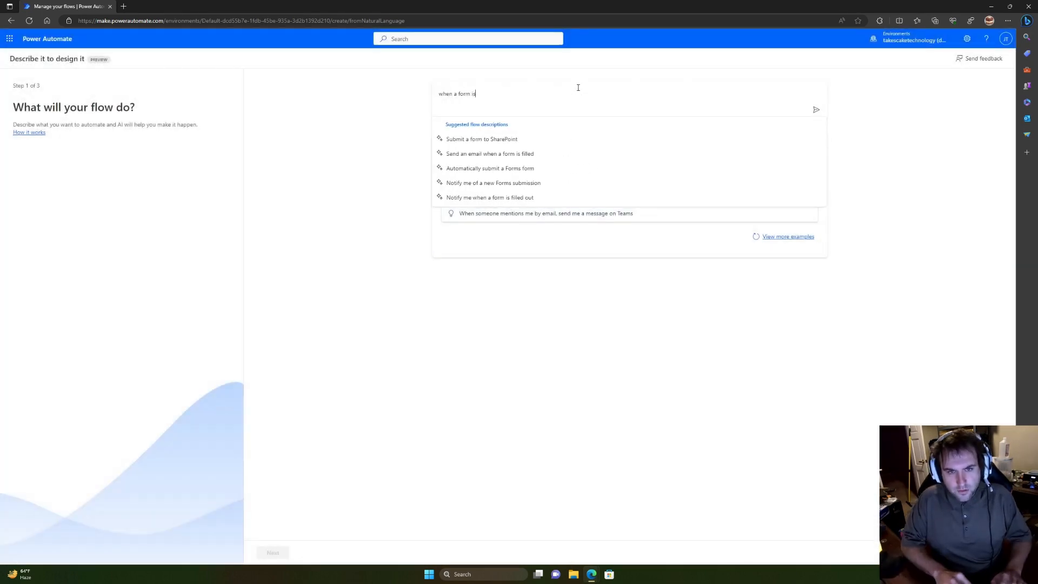
text( subb)
key(BackSpace)
text(mitted )
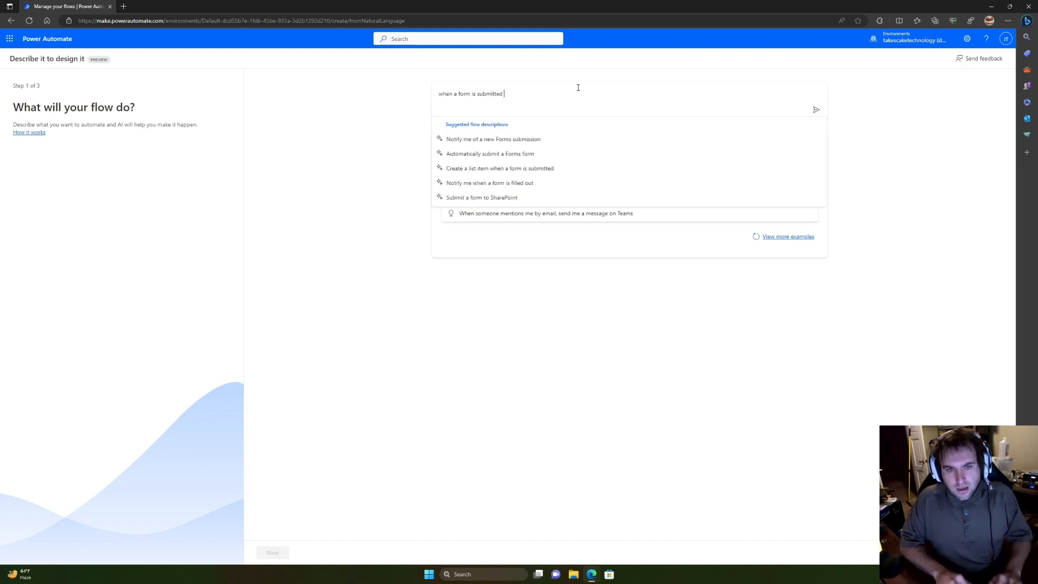
text(post i)
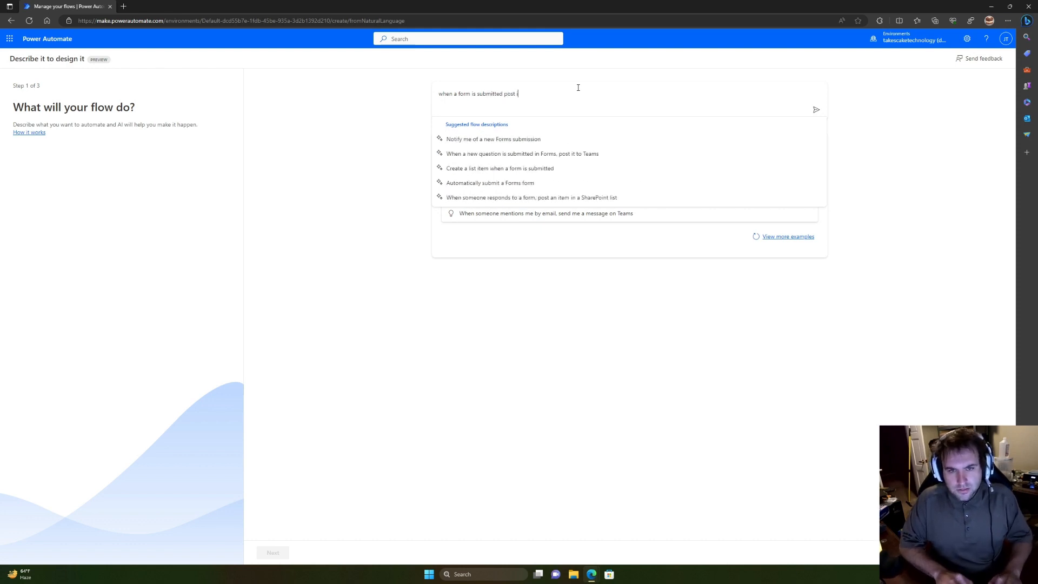
text(n teams and )
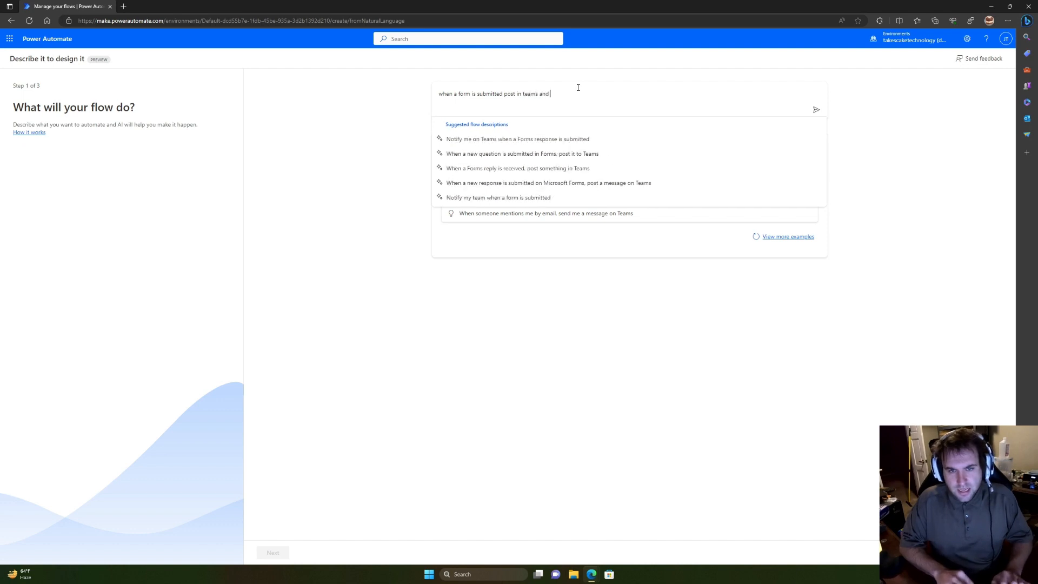
text(log to excel)
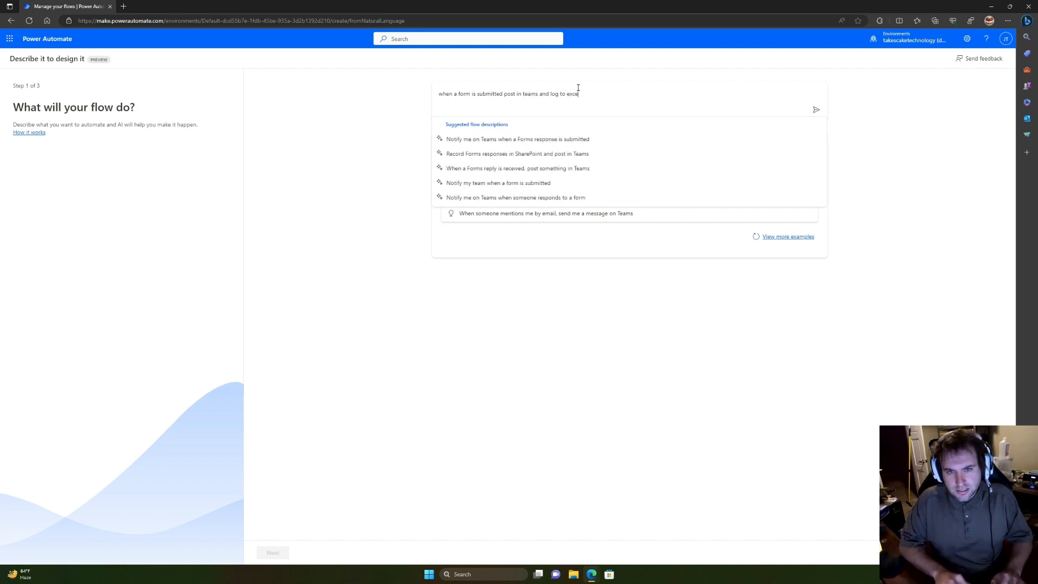
key(BackSpace)
key(BackSpace)
key(BackSpace)
key(BackSpace)
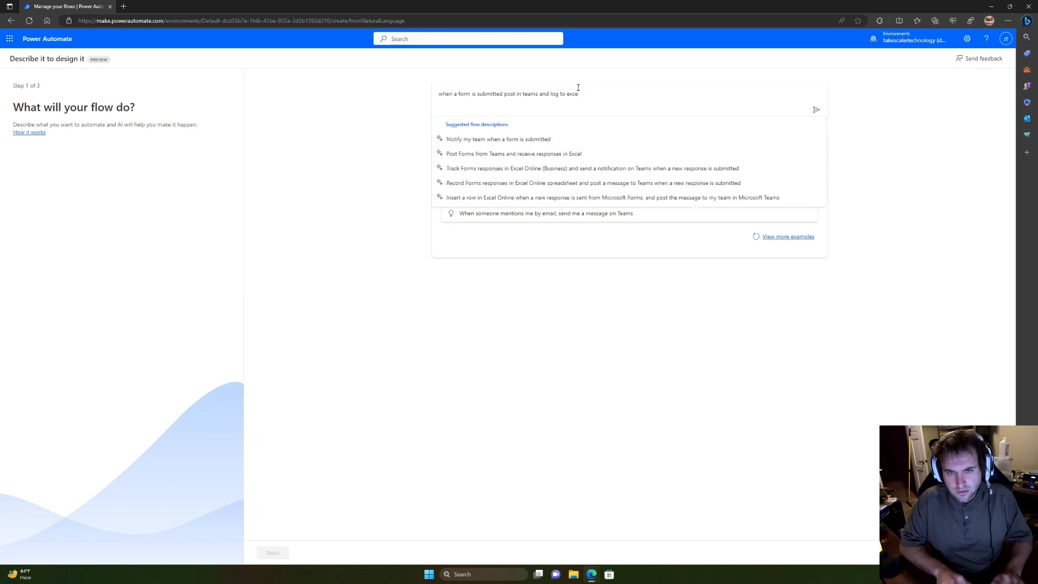
key(BackSpace)
text(sharepoin)
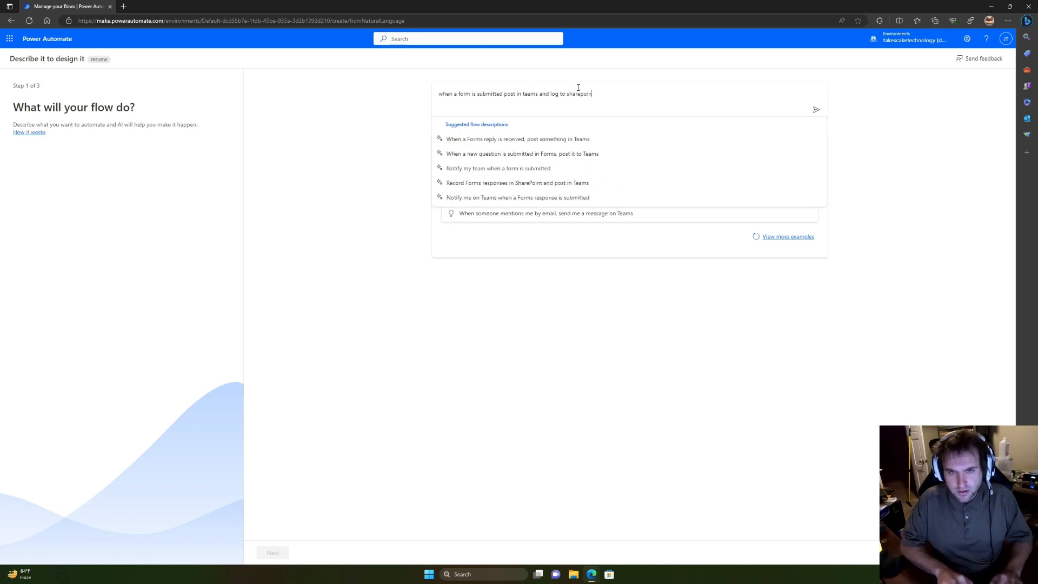
text(t excel file)
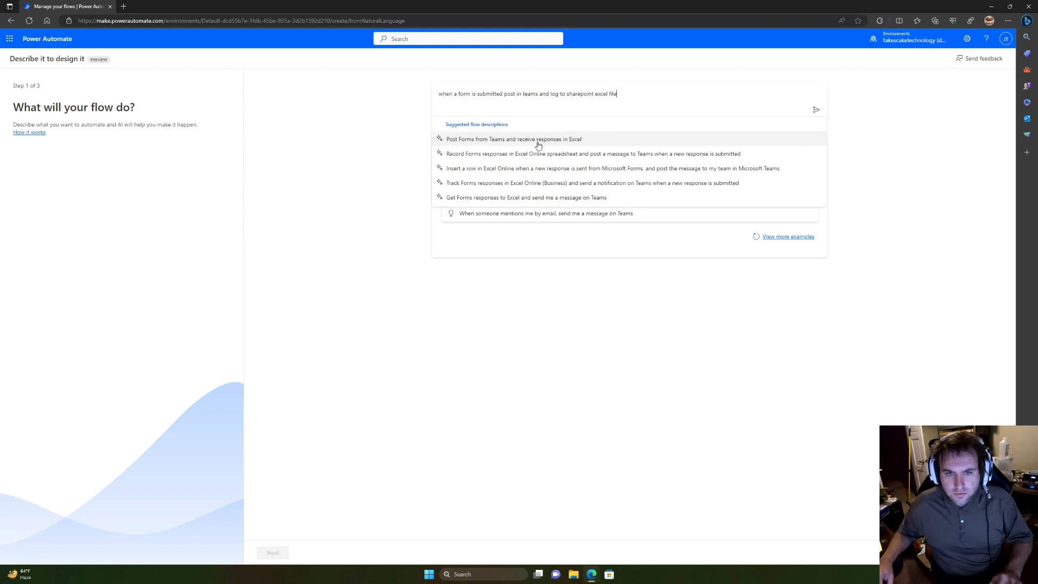
Step: Choose the Track Forms responses in Excel and Teams suggestion, generate it, and accept the draft
click(520, 186)
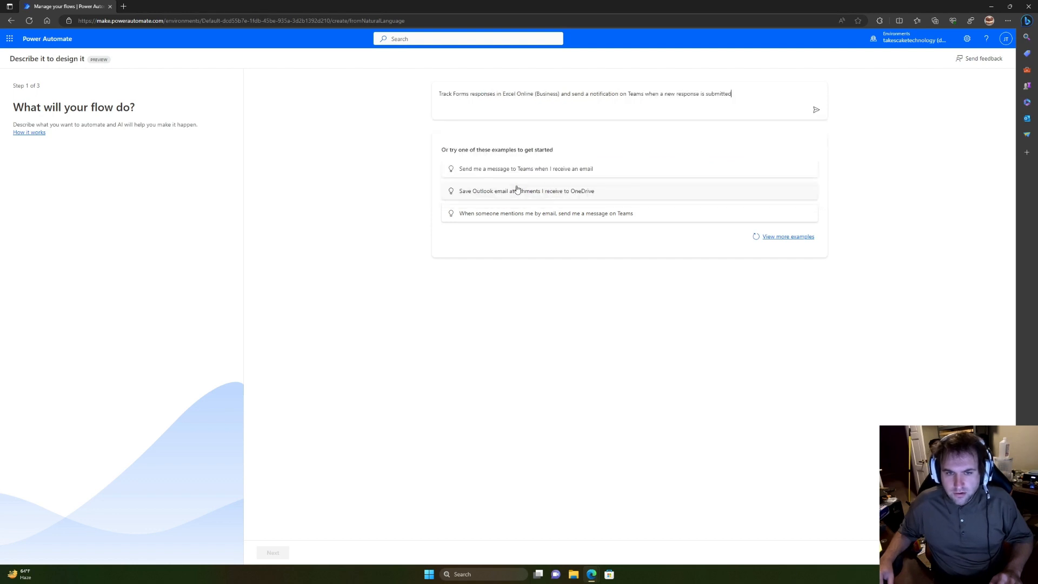
click(819, 111)
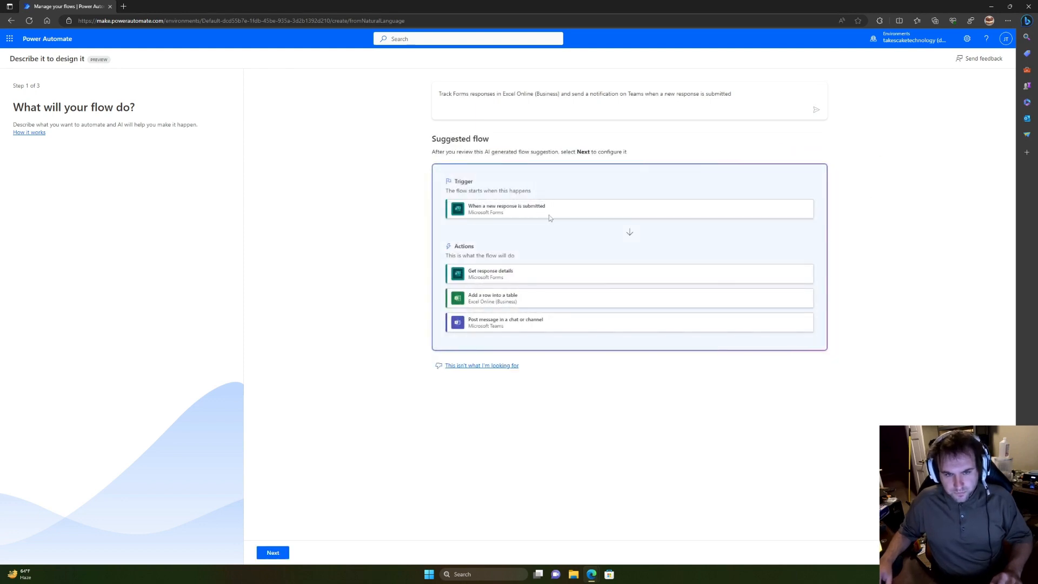
click(275, 552)
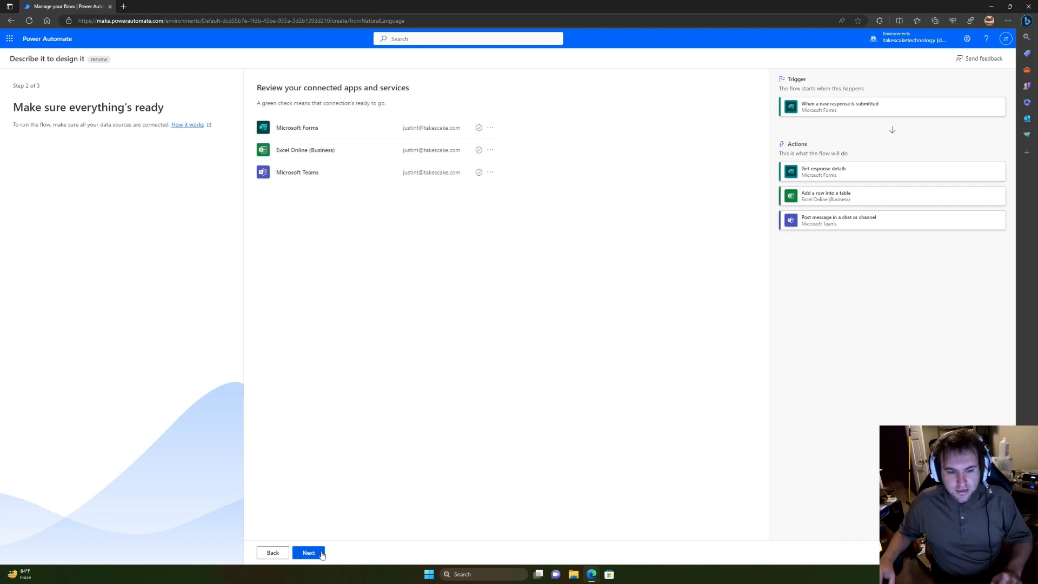
Step: Set both Forms actions' Form Id to the Takescake Co. Customer service survey
click(322, 554)
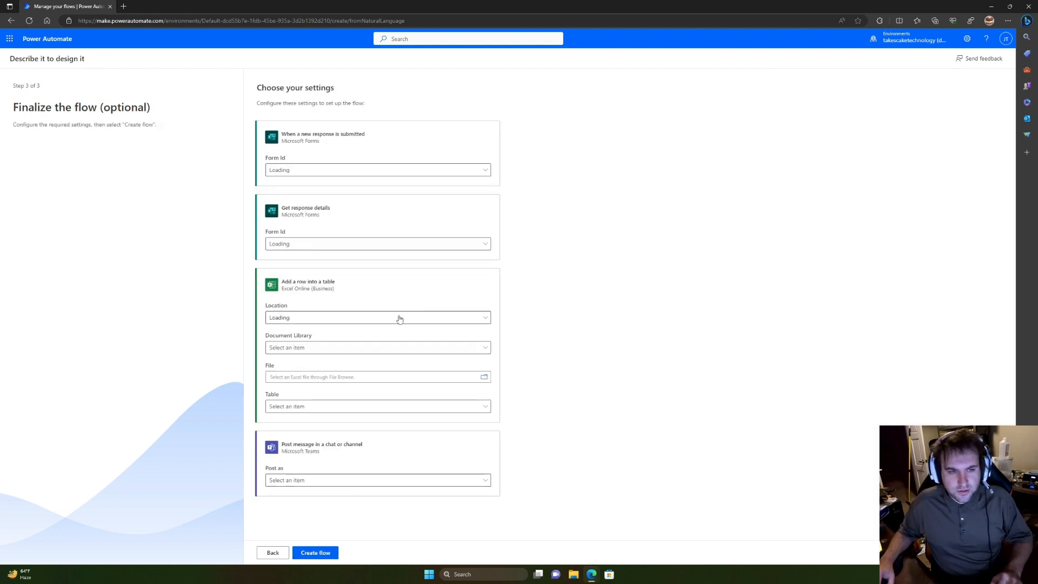
click(441, 171)
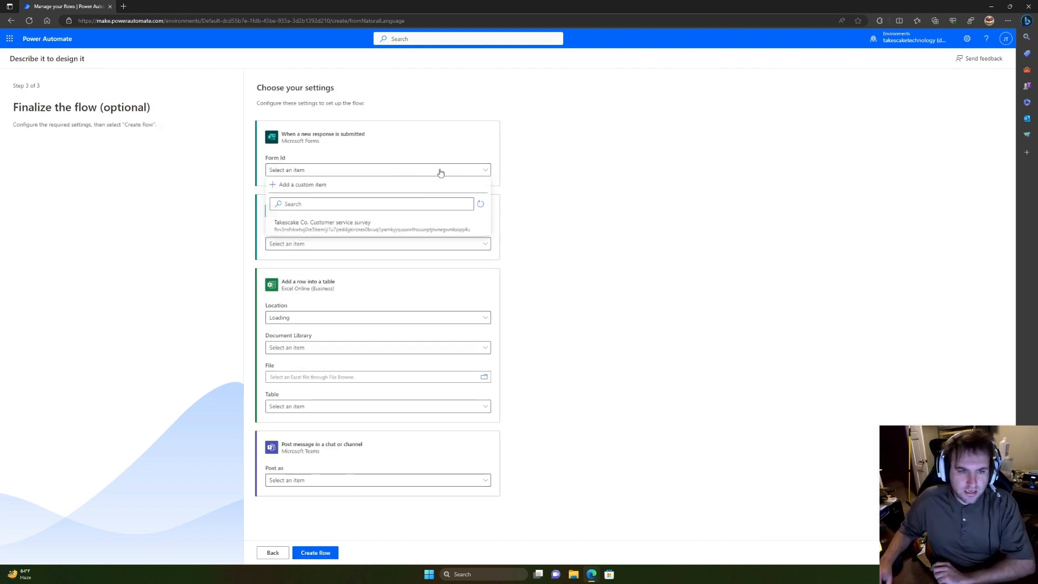
click(336, 224)
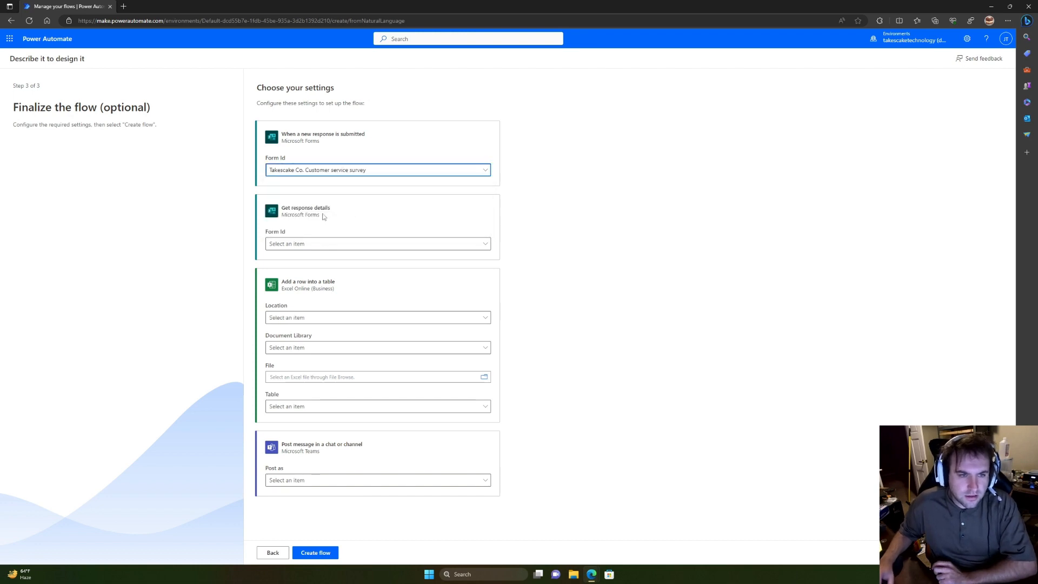
click(337, 244)
click(325, 294)
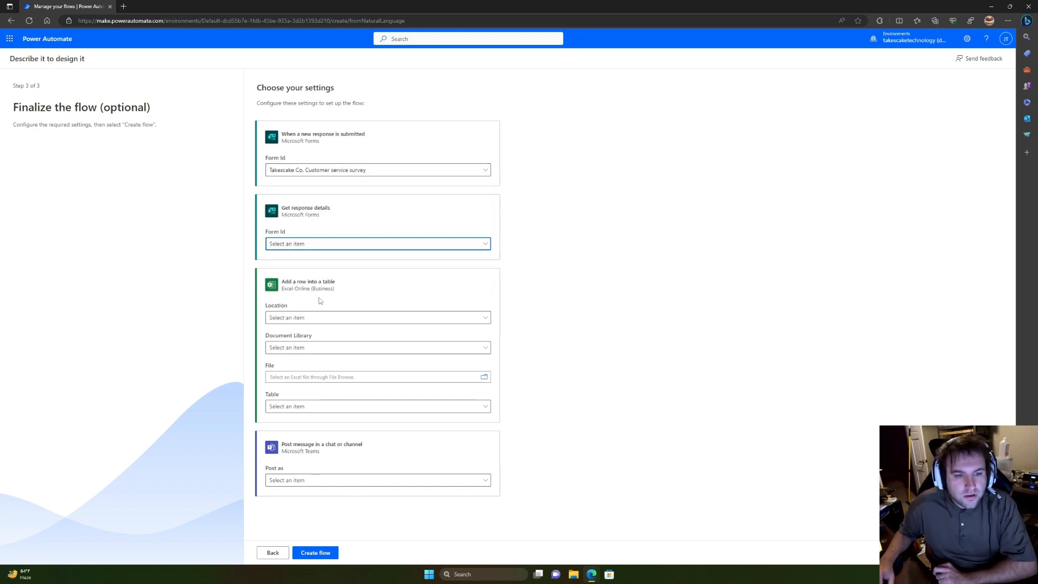
Step: Point the Excel step to Group - Takescake Space, Documents library, and browse into the General folder
click(353, 323)
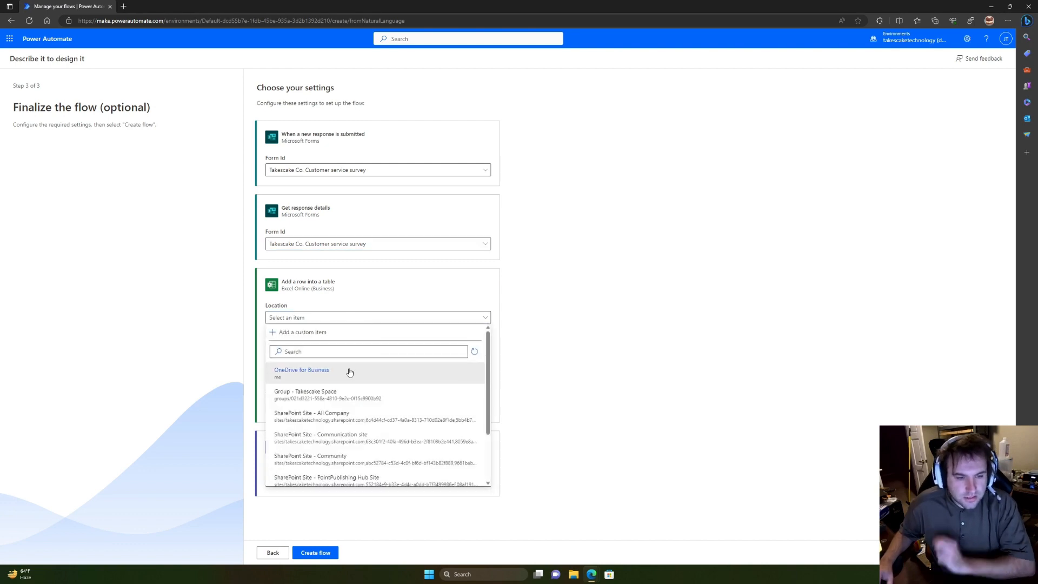
scroll(349, 382, down, 1)
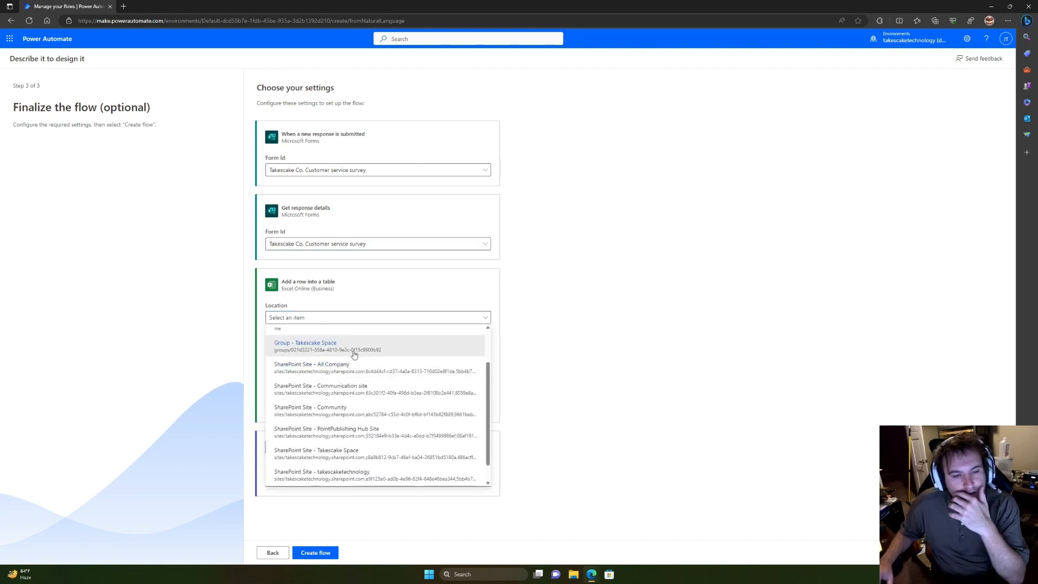
scroll(378, 372, down, 1)
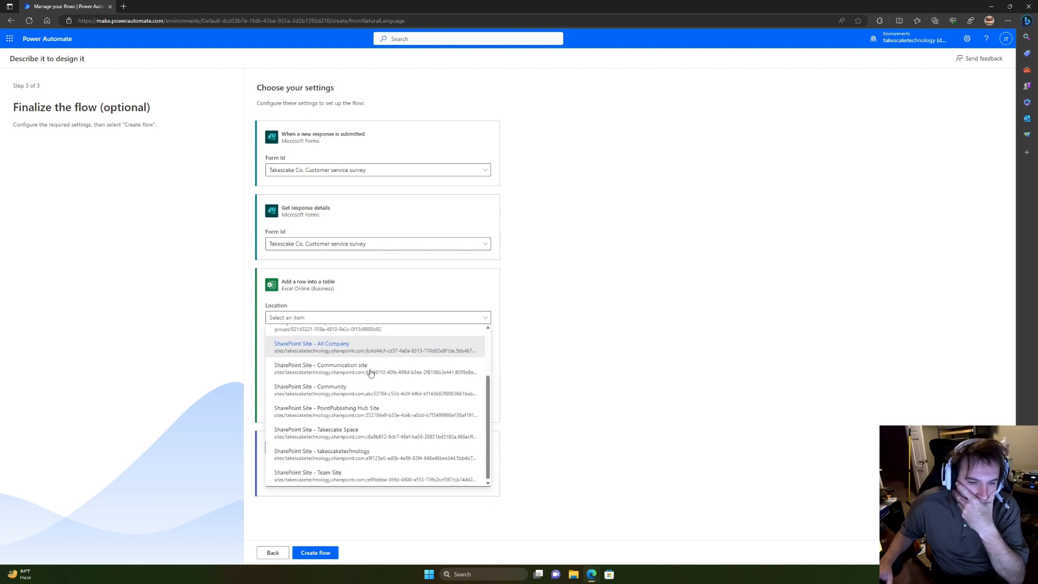
scroll(395, 408, up, 2)
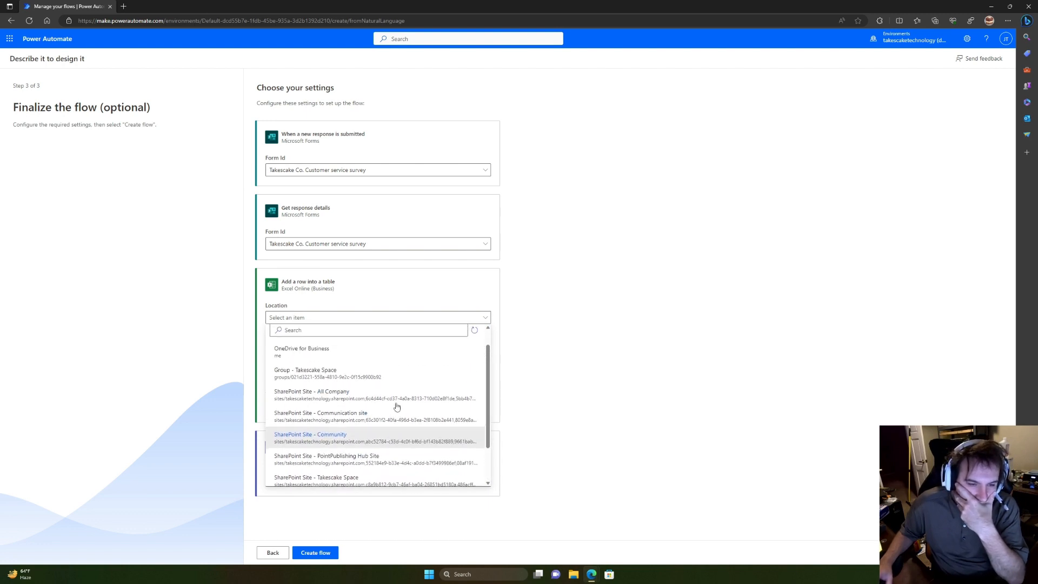
click(350, 375)
click(445, 352)
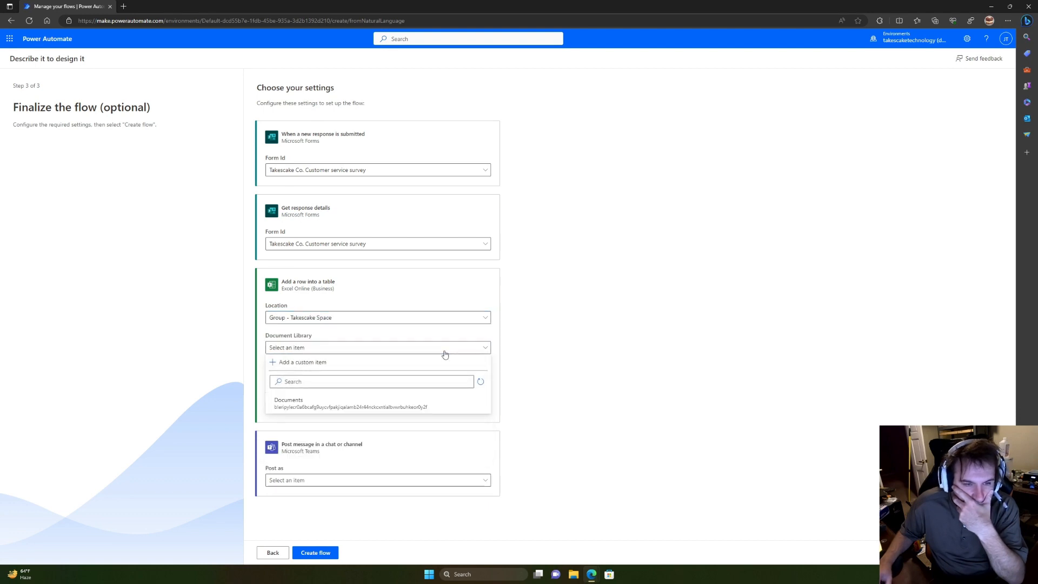
click(402, 401)
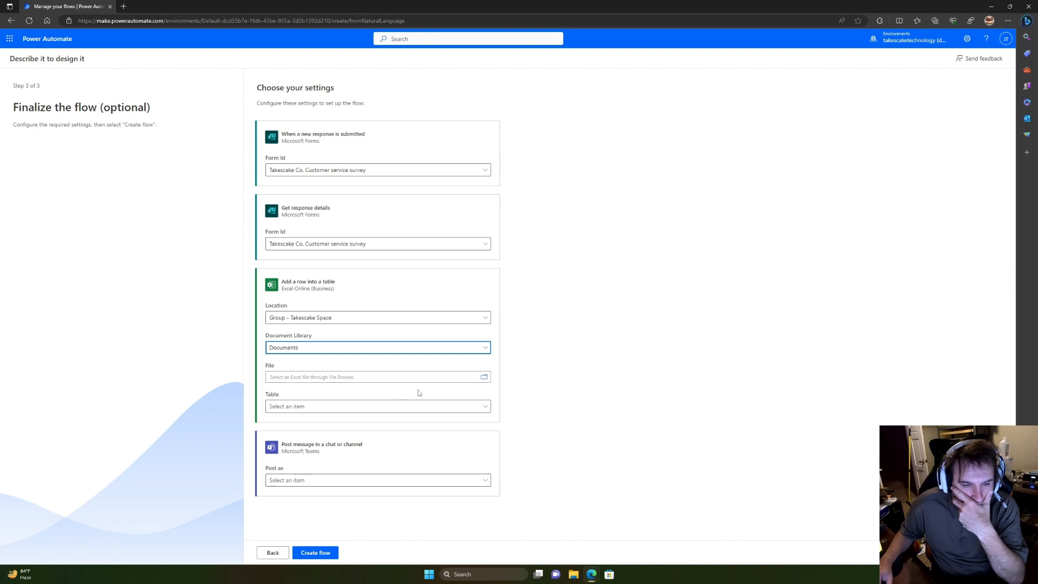
click(486, 381)
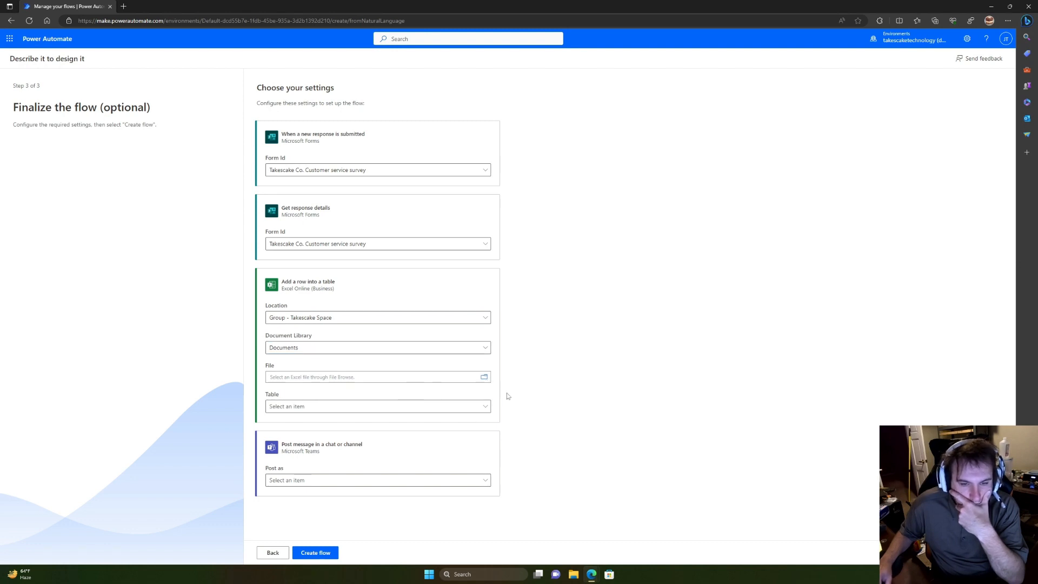
click(610, 402)
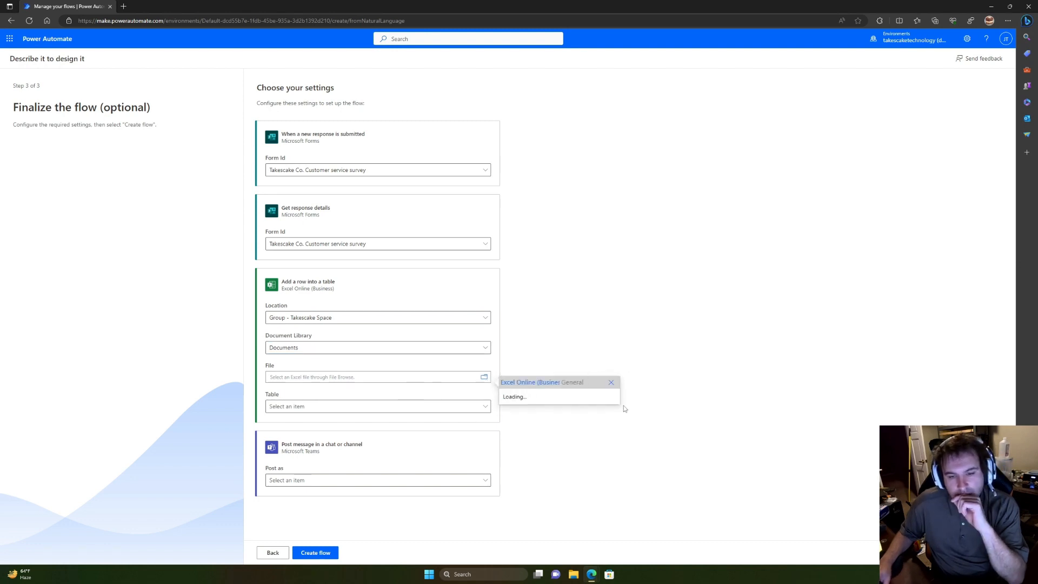
Step: Show the Takescake Space General channel's Files in Teams as a floating window over the flow
click(501, 574)
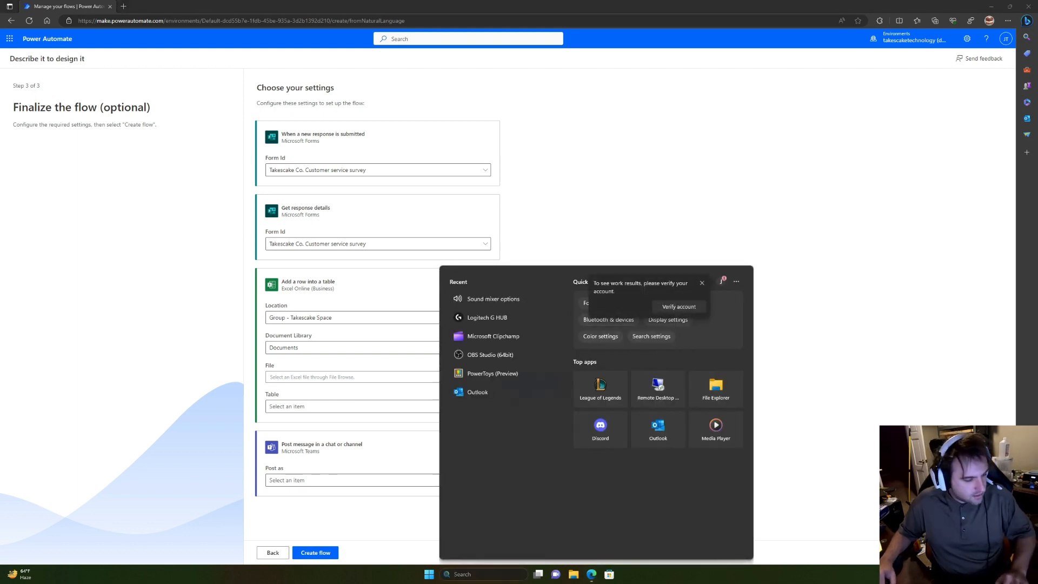
click(497, 572)
drag(0, 157, 536, 145)
click(496, 160)
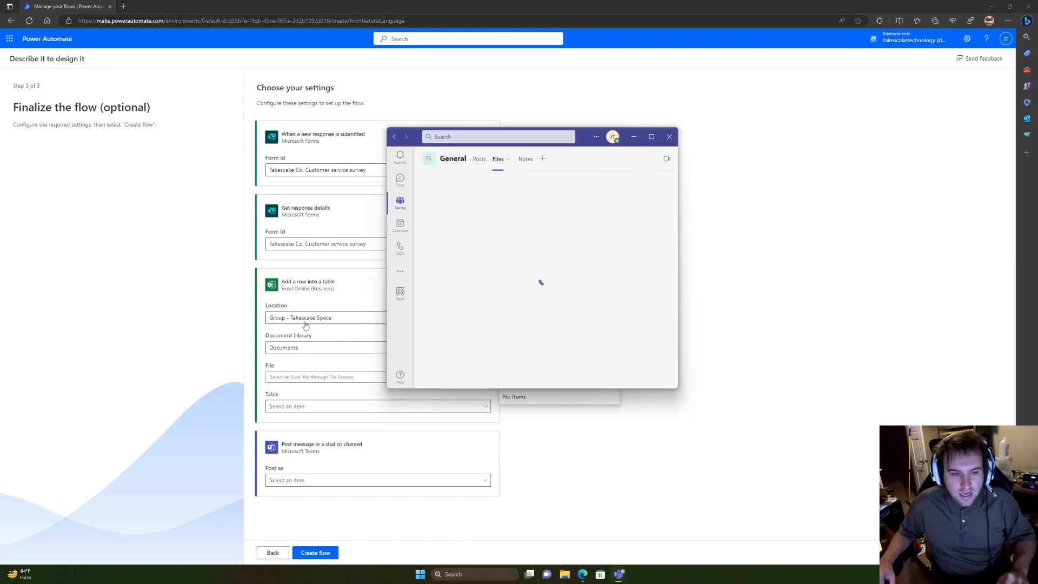
mouse_move(401, 259)
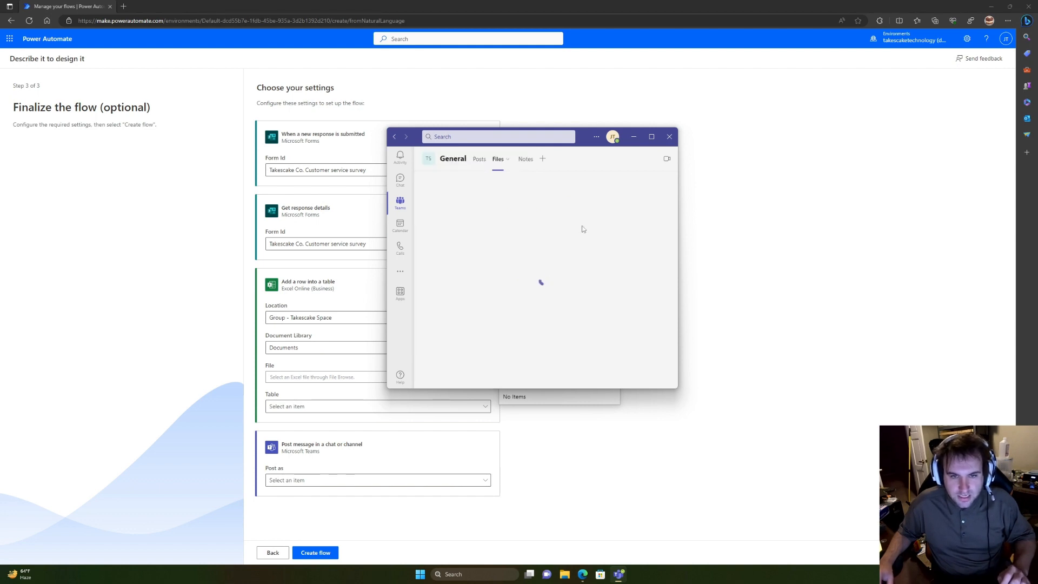
double_click(580, 140)
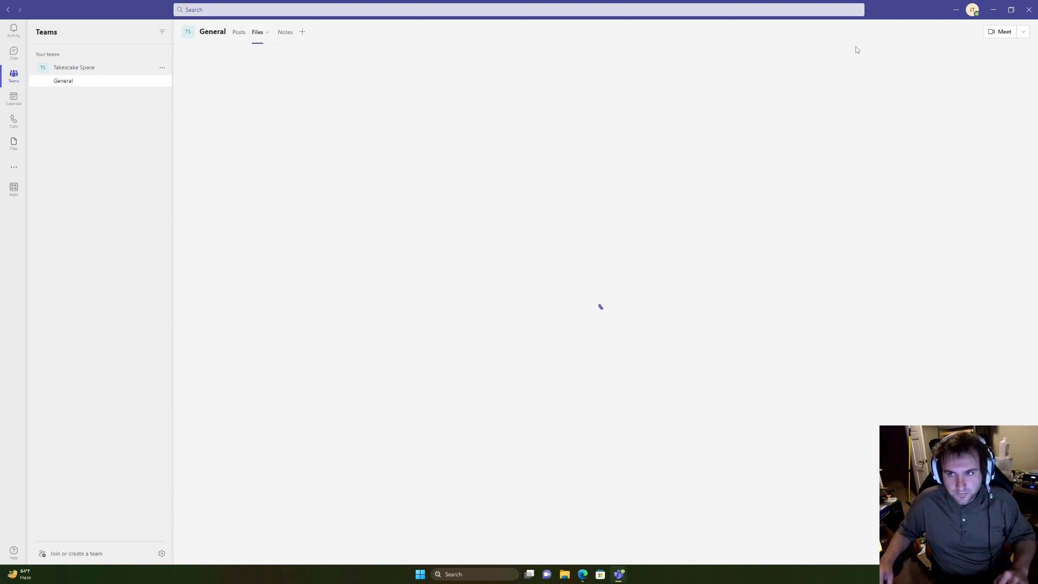
drag(886, 18, 769, 91)
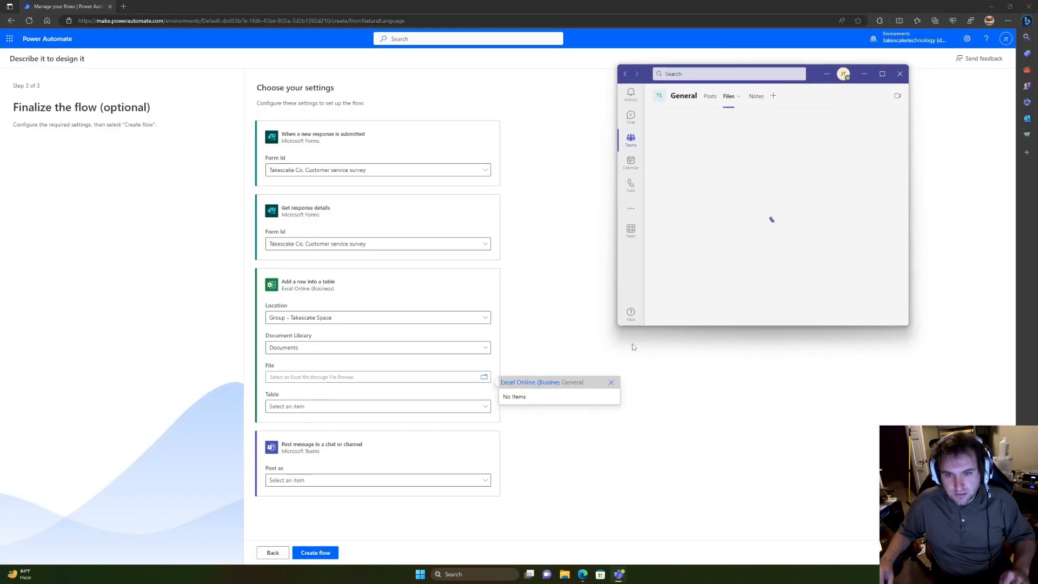
Step: Launch Excel from the Start menu search
key(super)
text(ex)
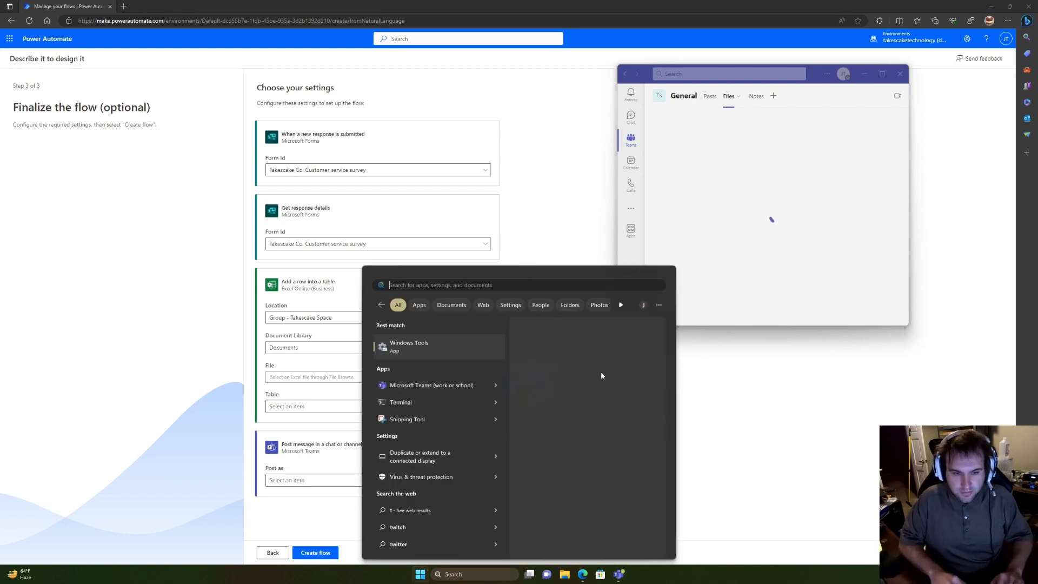
text(cel)
key(Return)
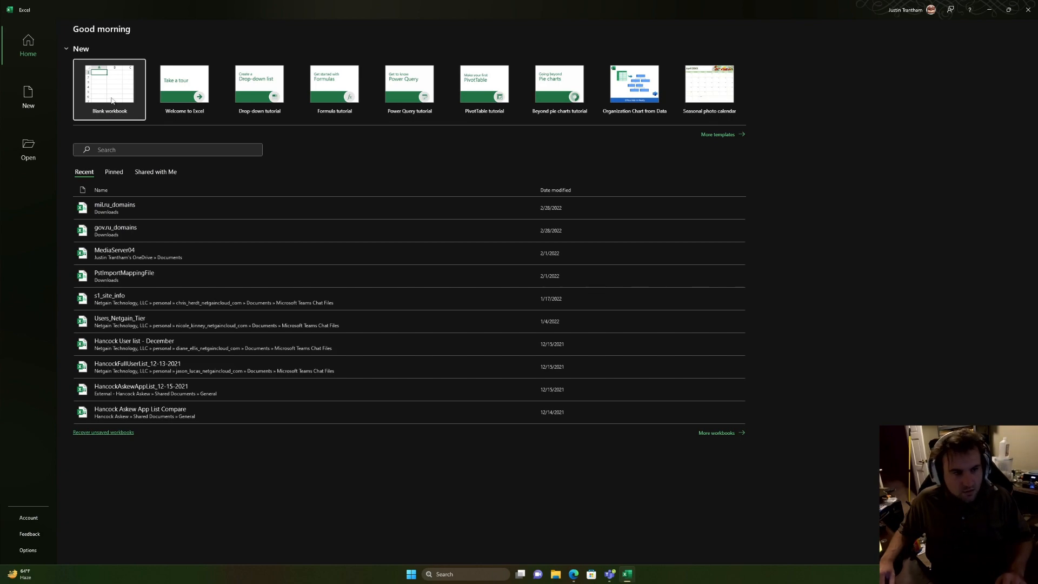
Step: Create a blank workbook and convert A1:D2 into Table1 with headers Column1 to Column4
click(112, 101)
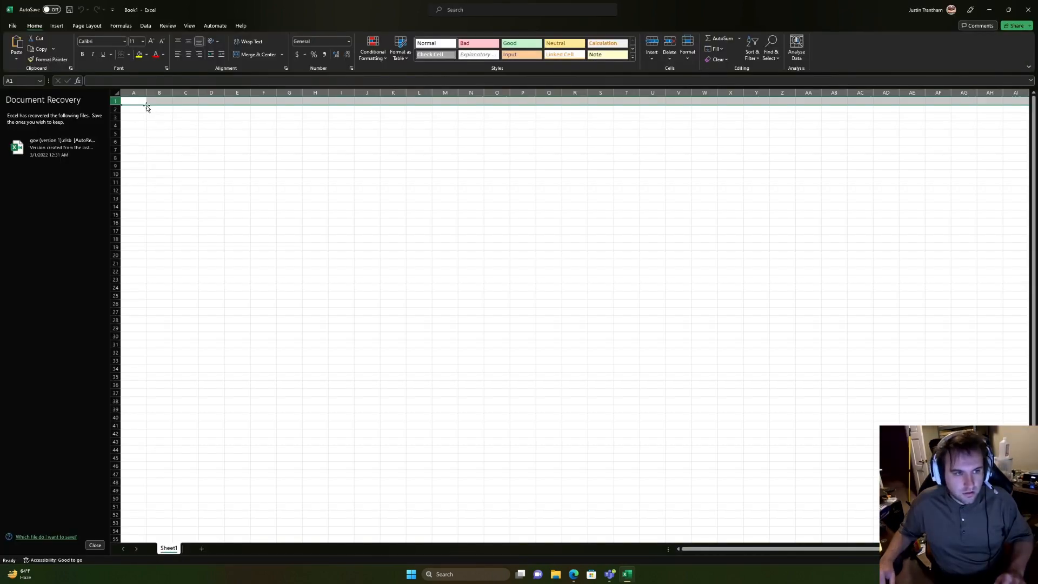
drag(360, 26, 601, 161)
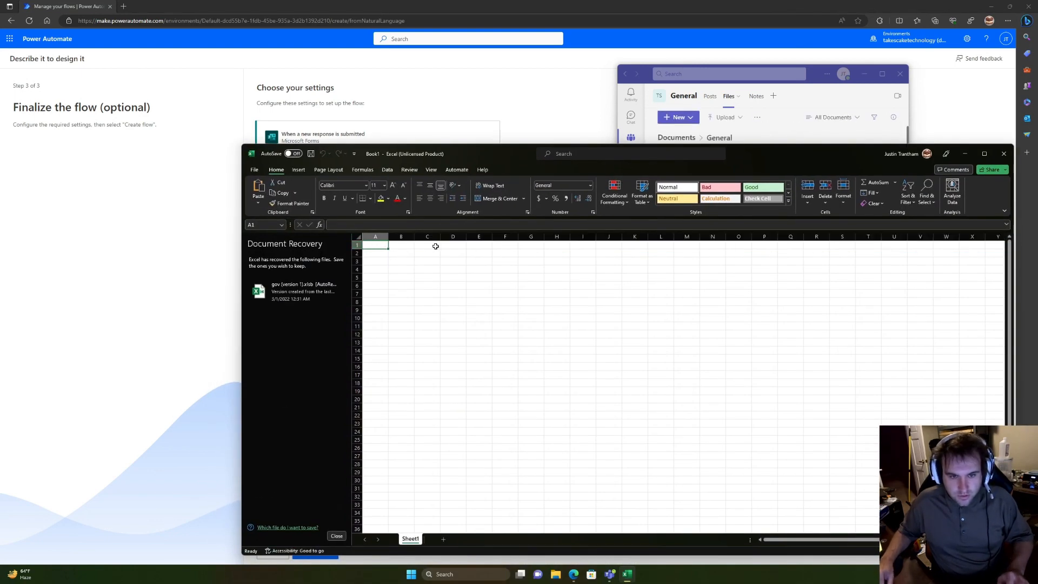
drag(436, 246, 461, 245)
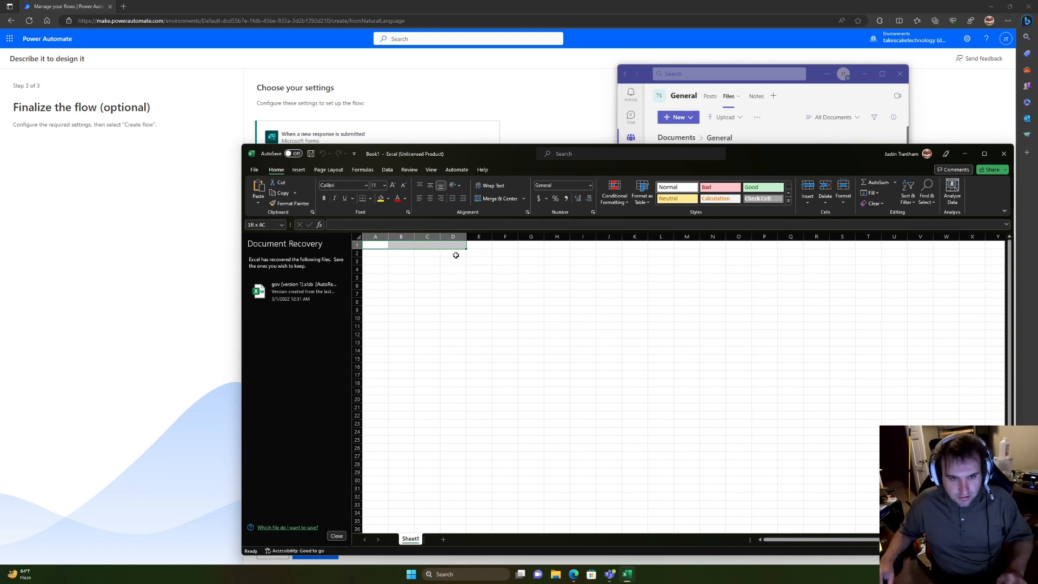
drag(455, 255, 456, 255)
click(299, 170)
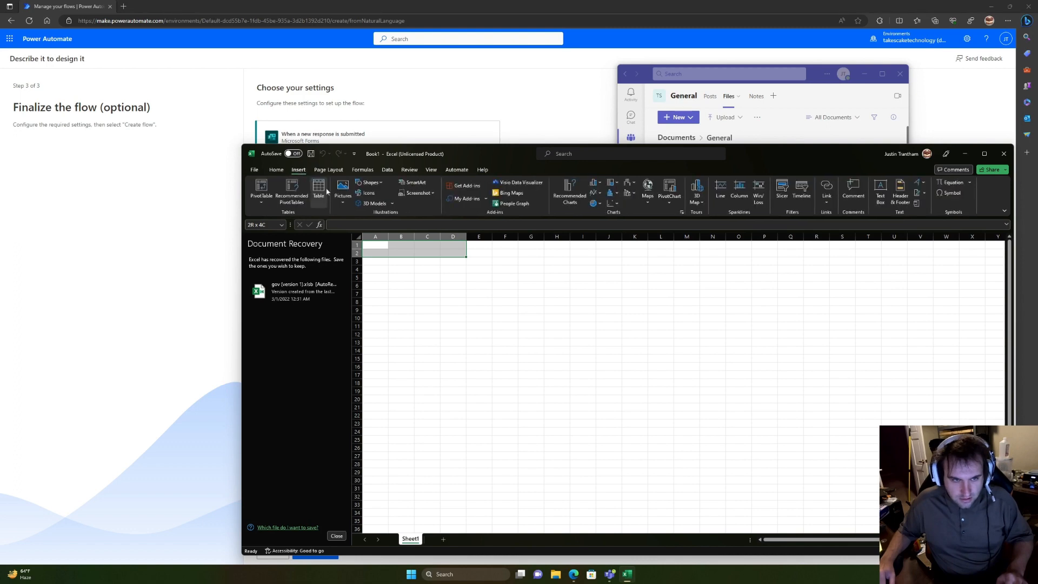
click(318, 190)
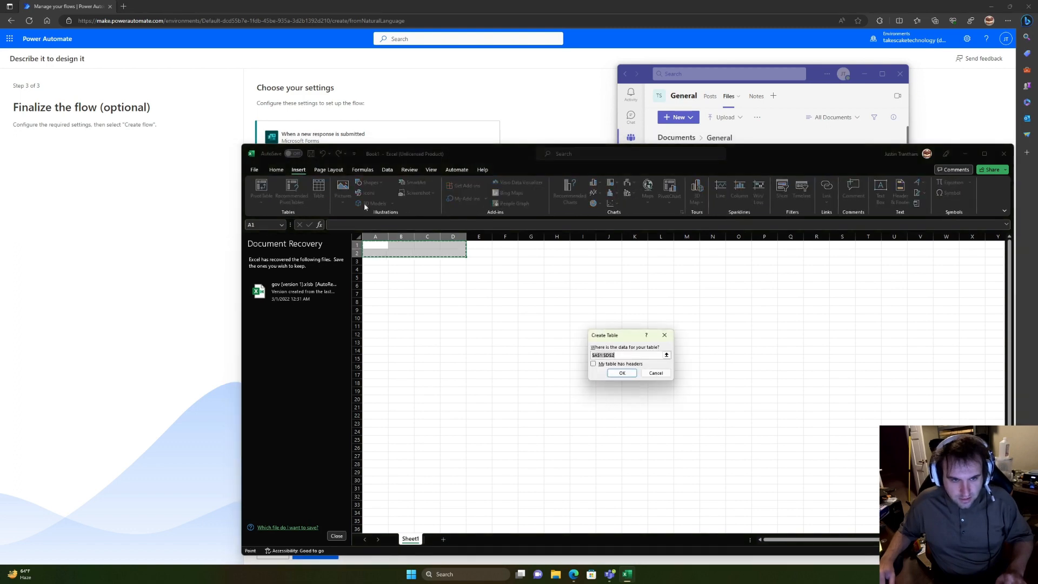
click(622, 373)
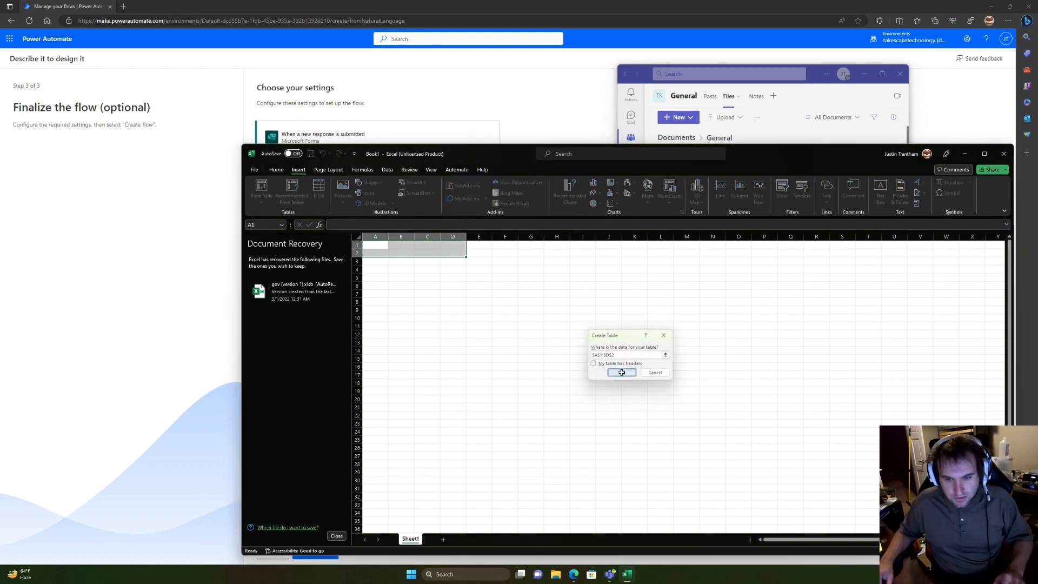
click(358, 261)
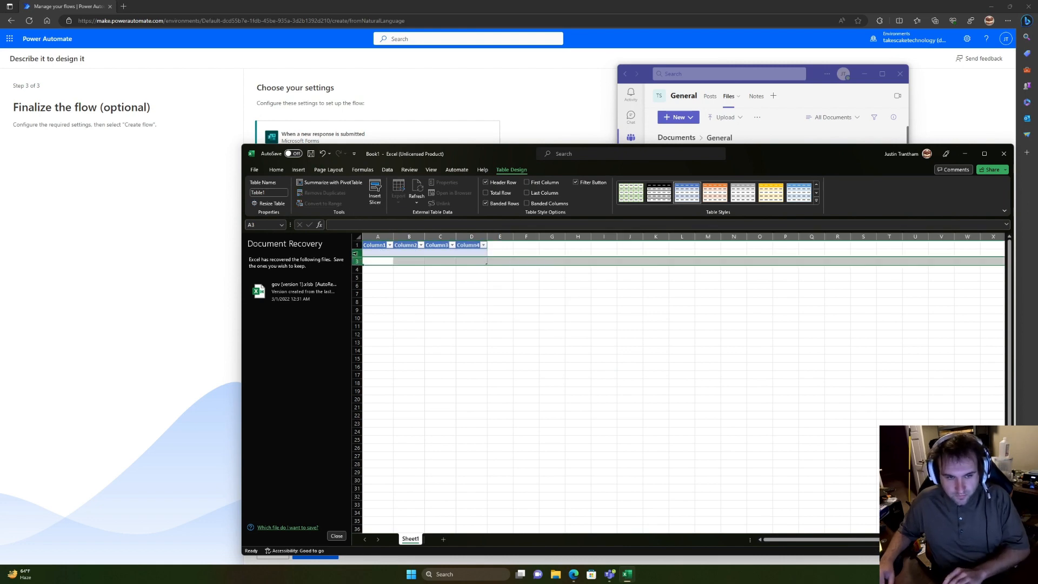
Step: Delete row 3 from the table and rename the first header to Email
right_click(357, 255)
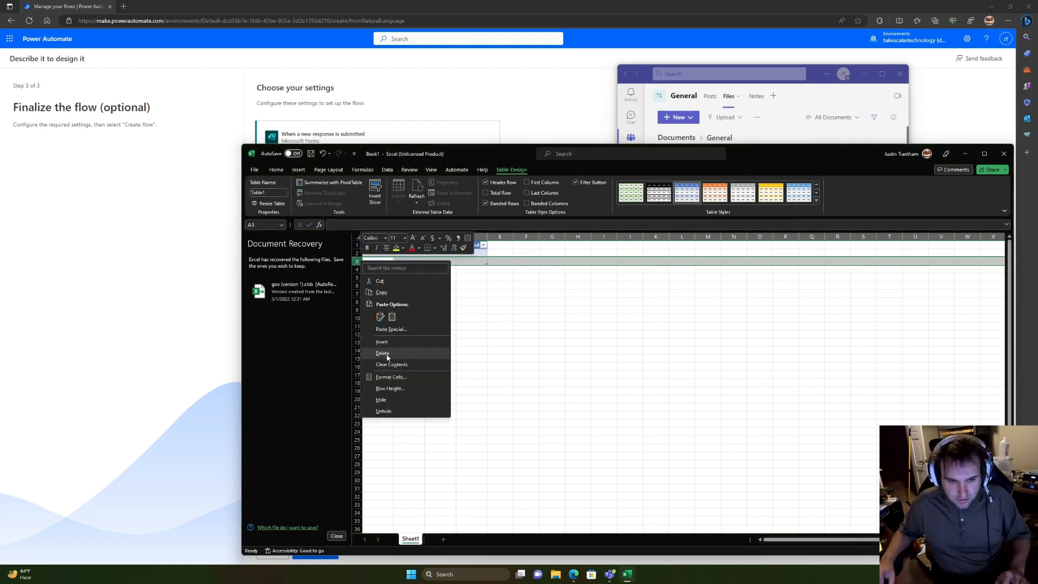
click(401, 359)
click(382, 245)
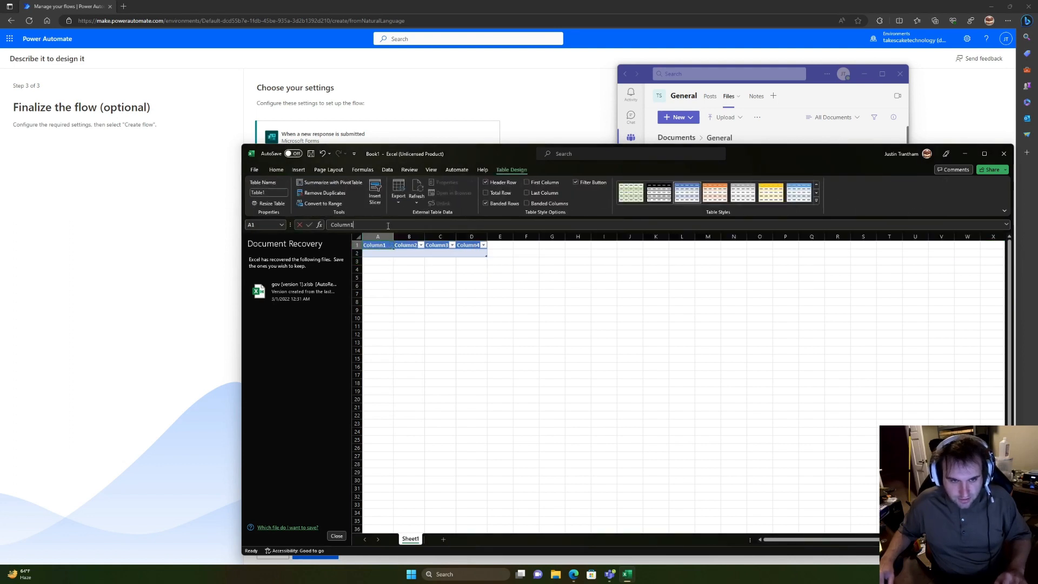
double_click(387, 226)
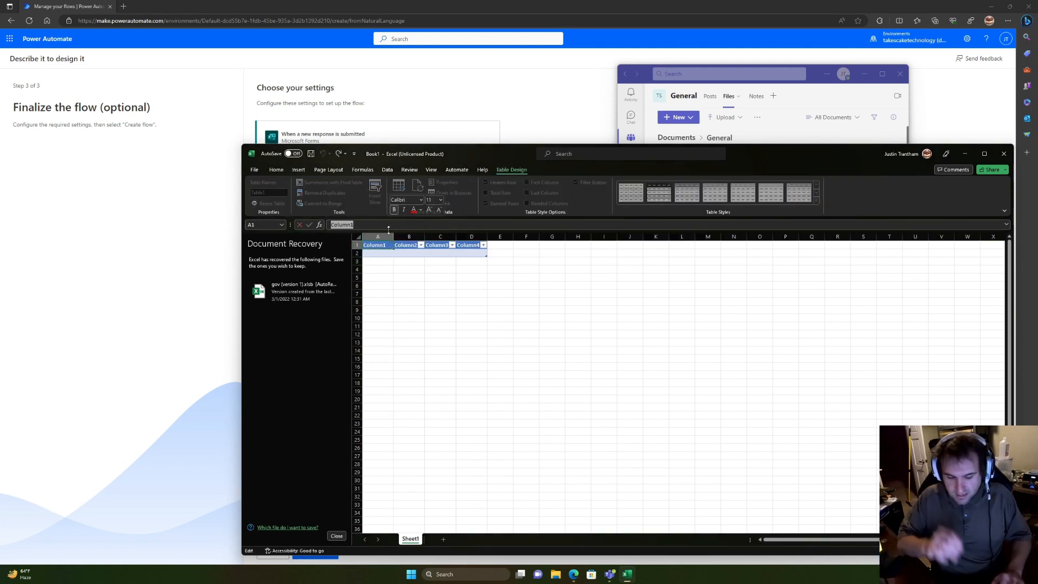
text(Email)
key(Tab)
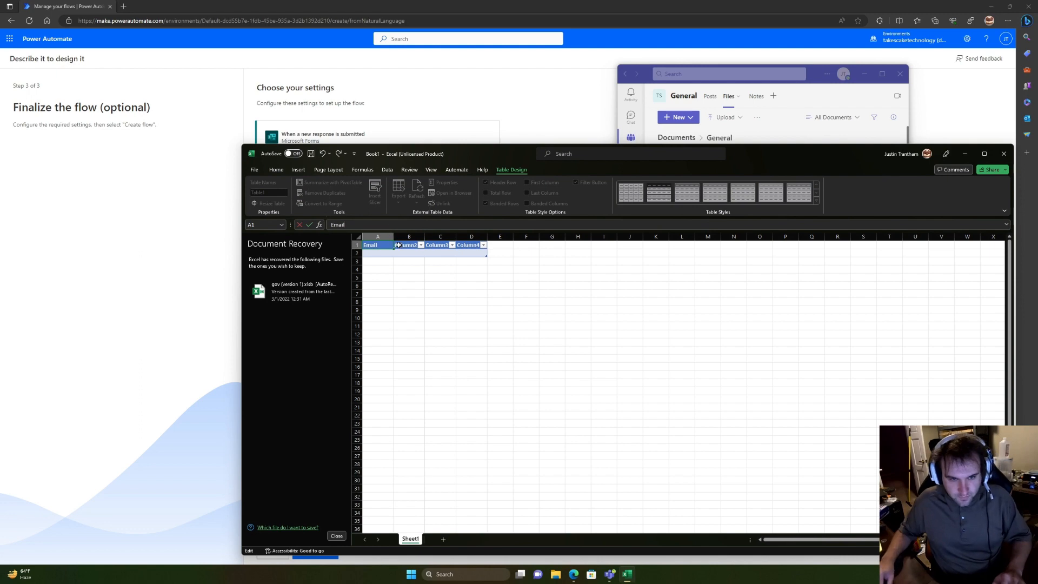
Step: Rename the next headers to Name, First Time Customer and NPS Score
text(na)
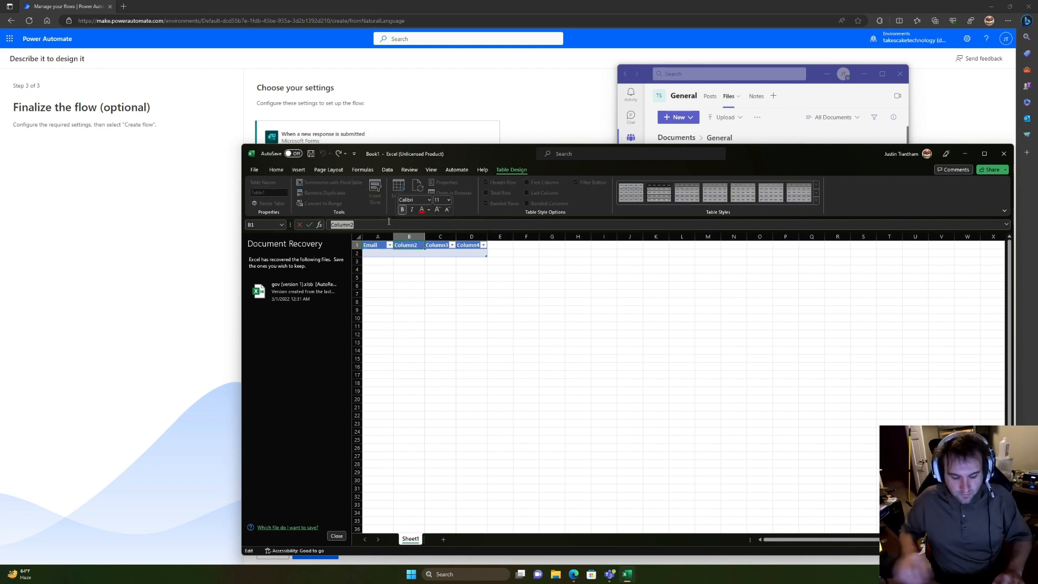
text(me)
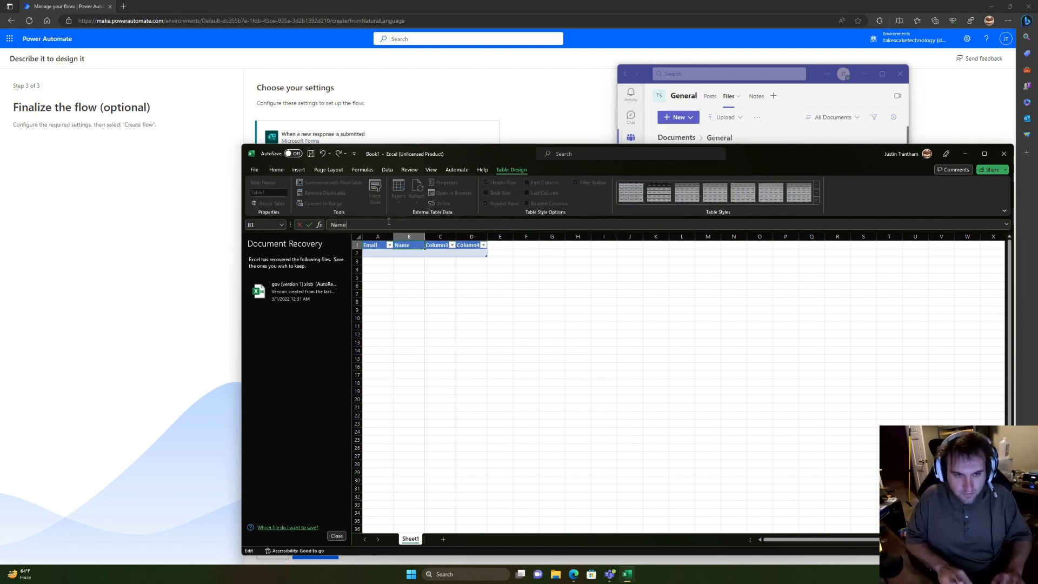
click(431, 244)
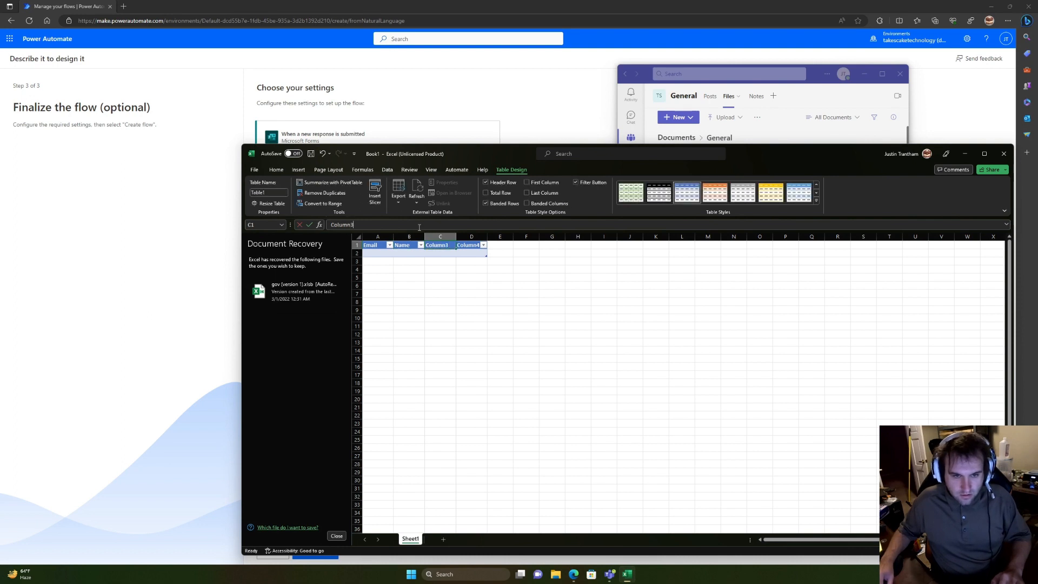
text(First)
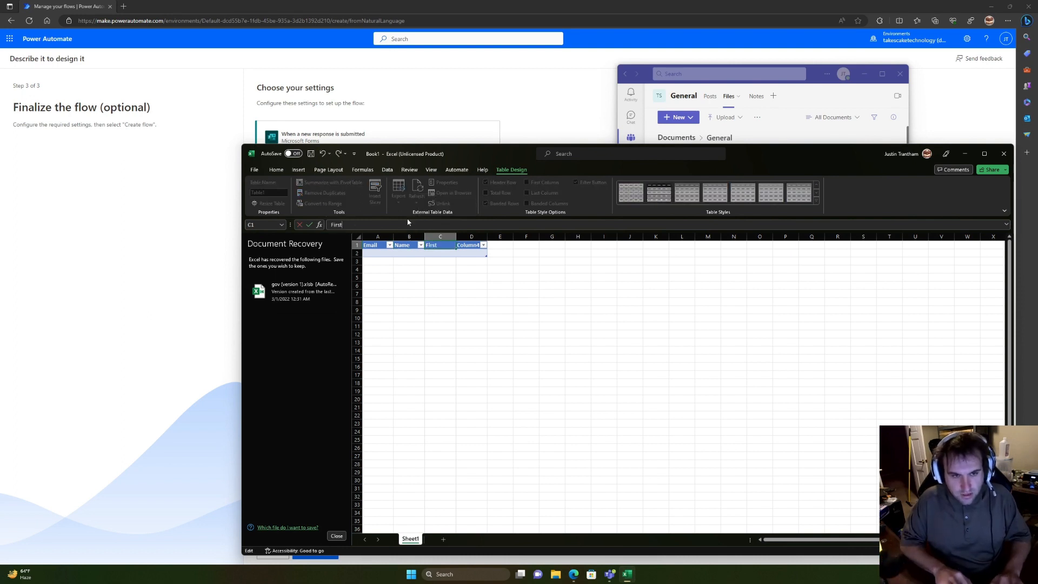
text( Time Customer)
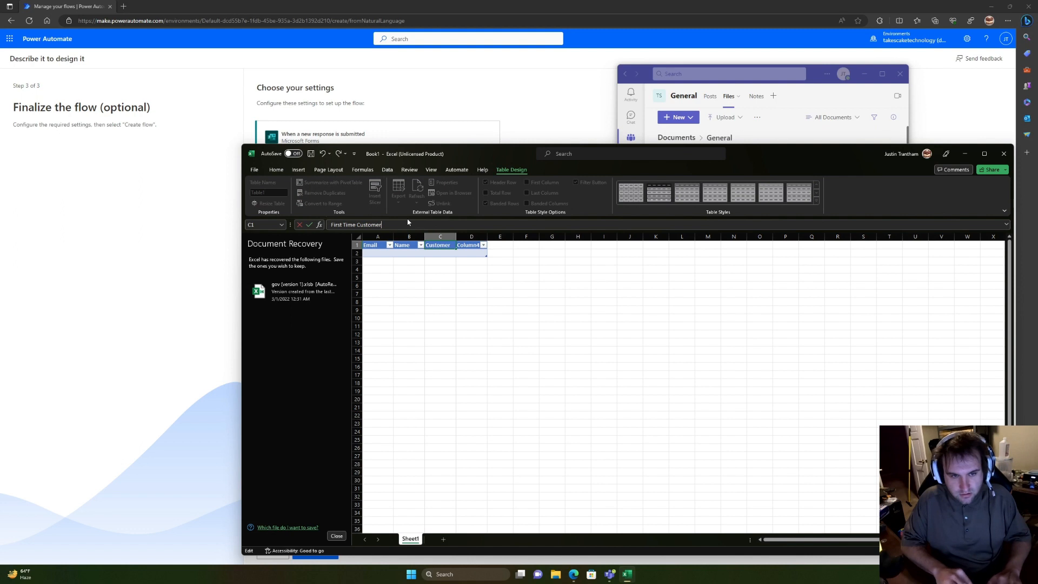
click(466, 246)
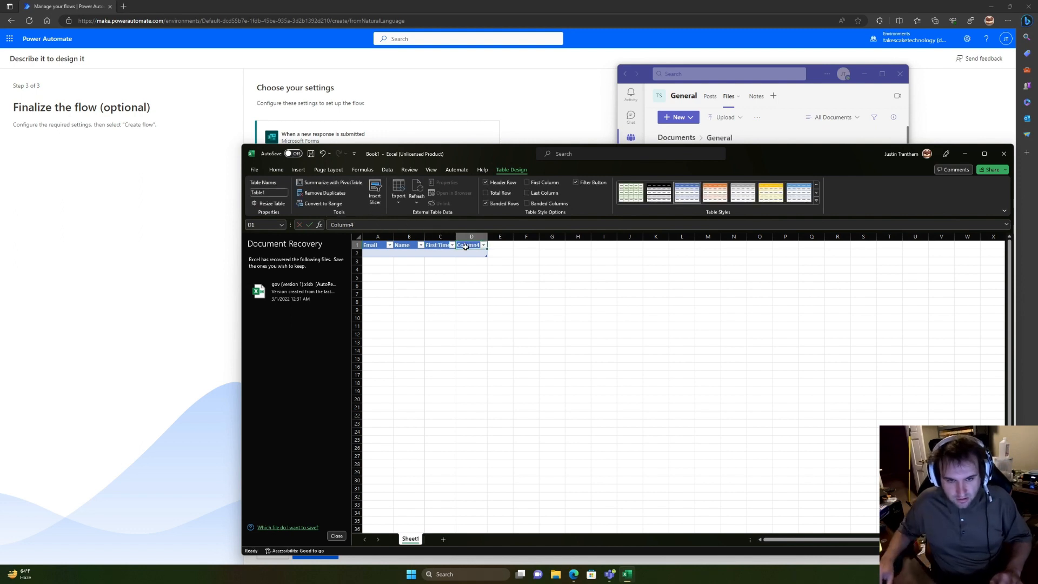
double_click(430, 225)
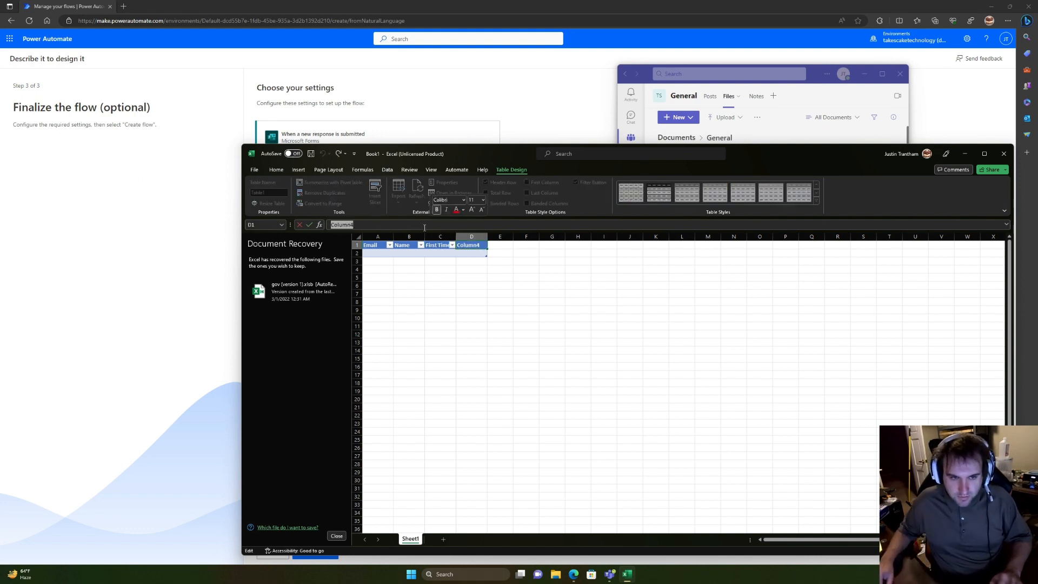
text(NPS Score)
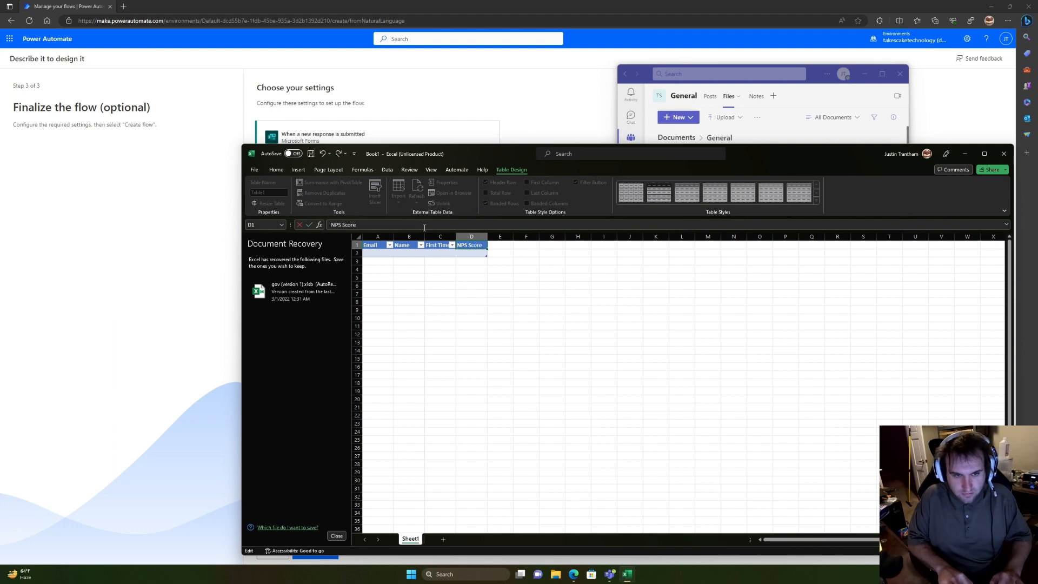
Step: Glance at the Microsoft Forms survey, then return to the workbook's File page
click(574, 574)
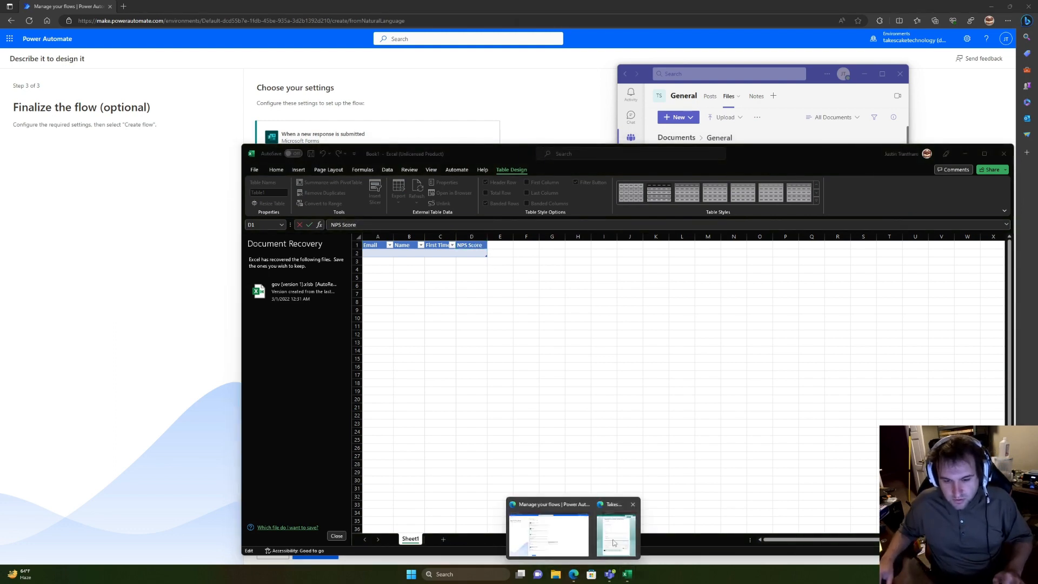
click(615, 535)
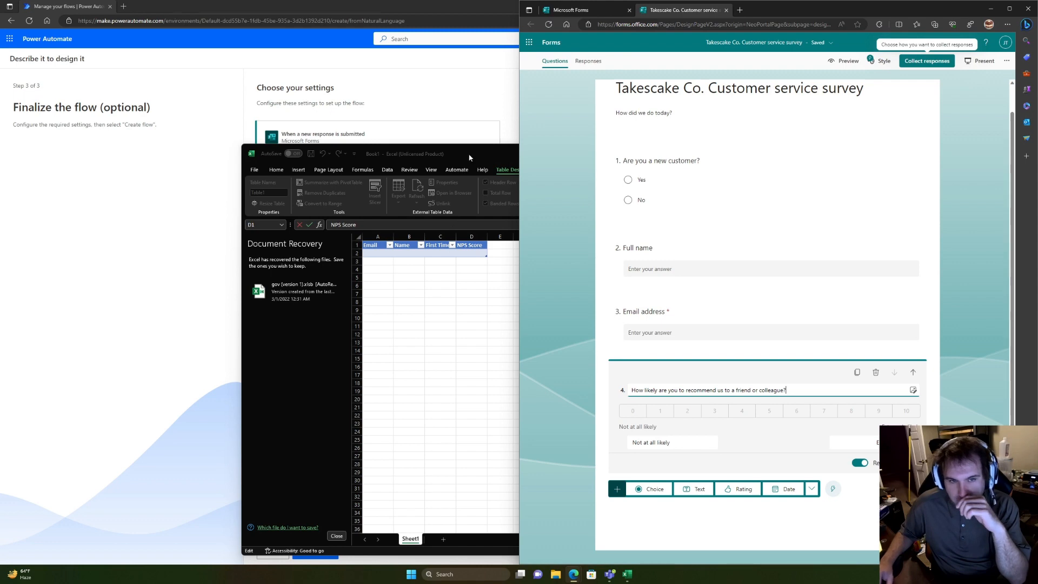
drag(469, 157, 451, 157)
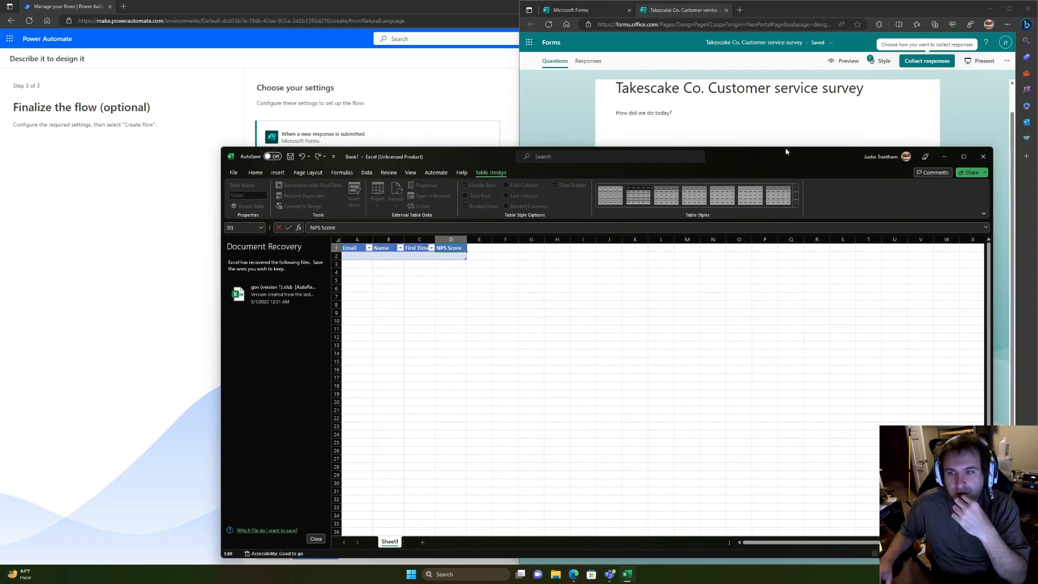
click(235, 172)
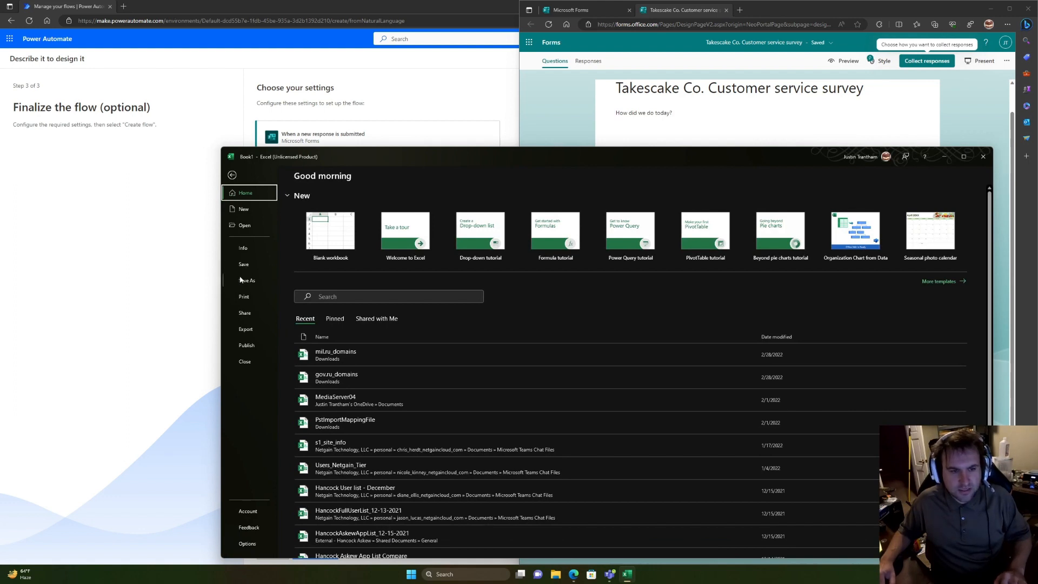
Step: Save the workbook to This PC's Documents as 'NPS Results'
click(241, 280)
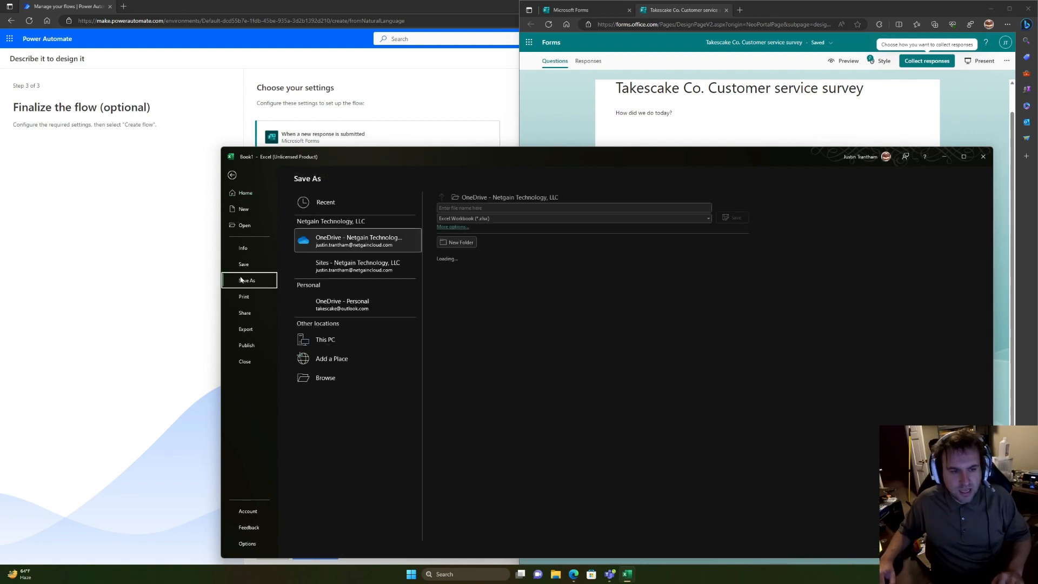
click(372, 265)
click(352, 303)
click(356, 246)
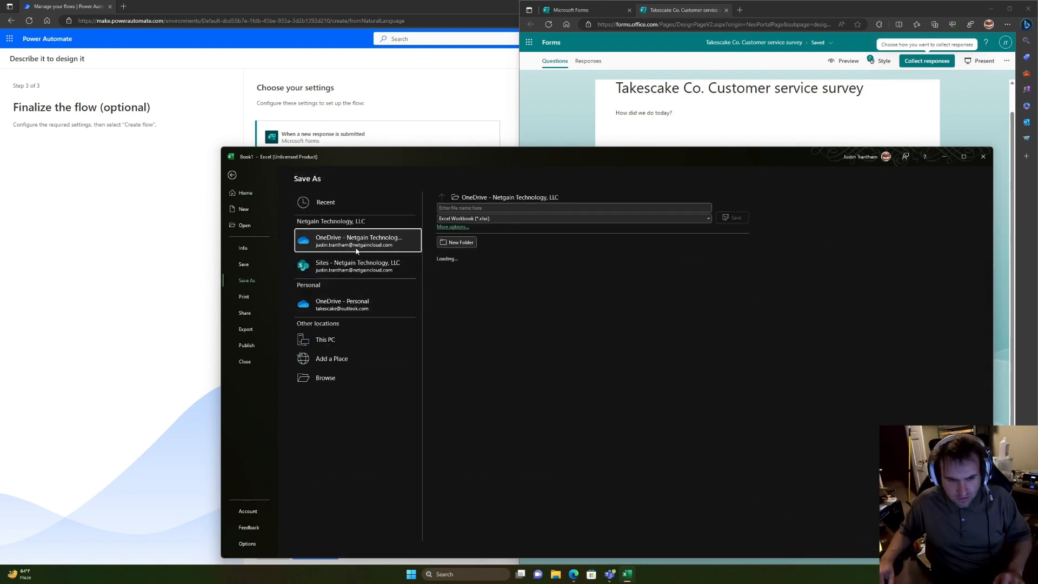
click(360, 306)
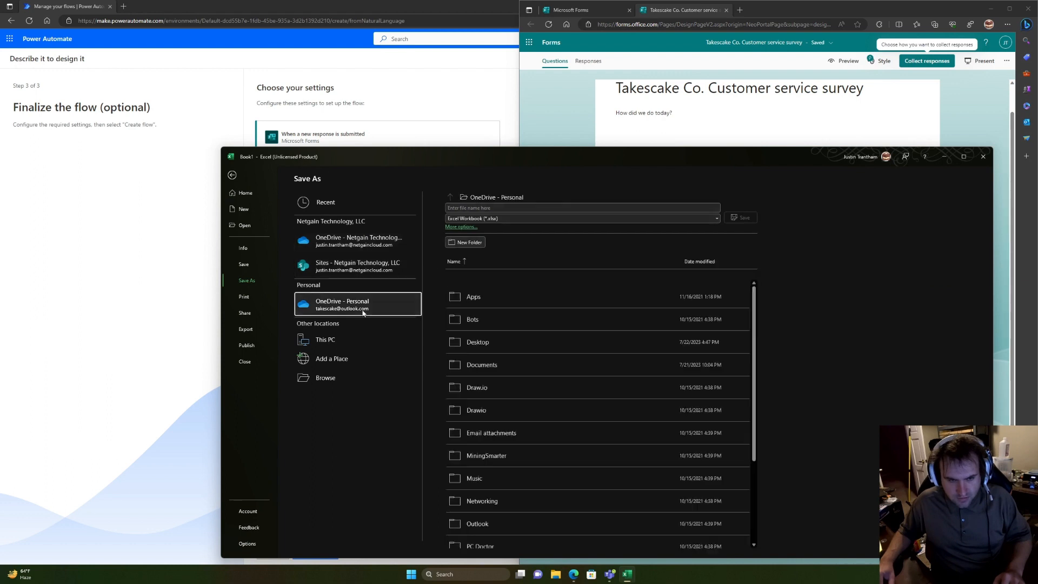
click(353, 339)
click(518, 209)
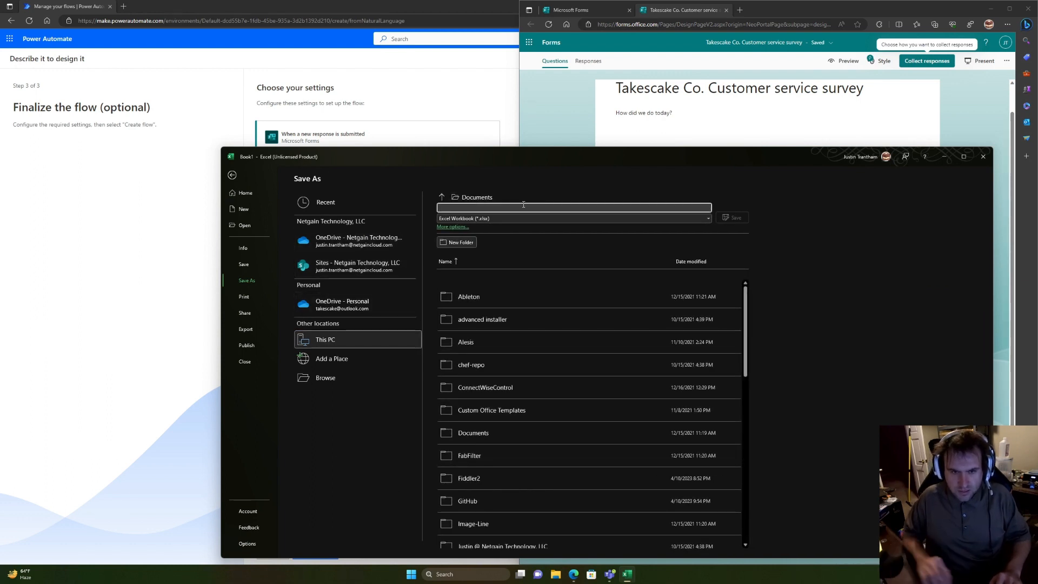
text(NPS Results)
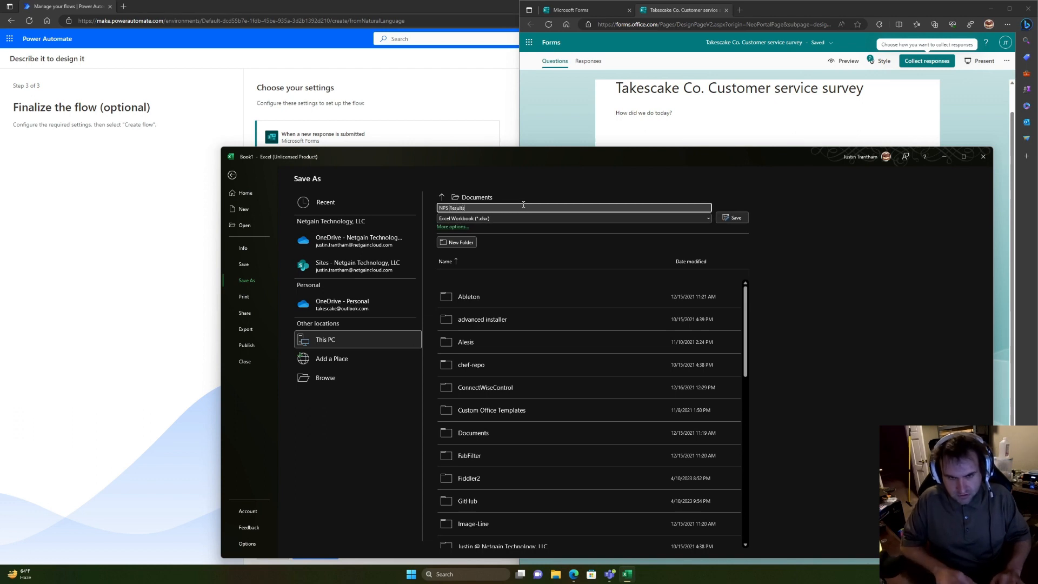
click(733, 217)
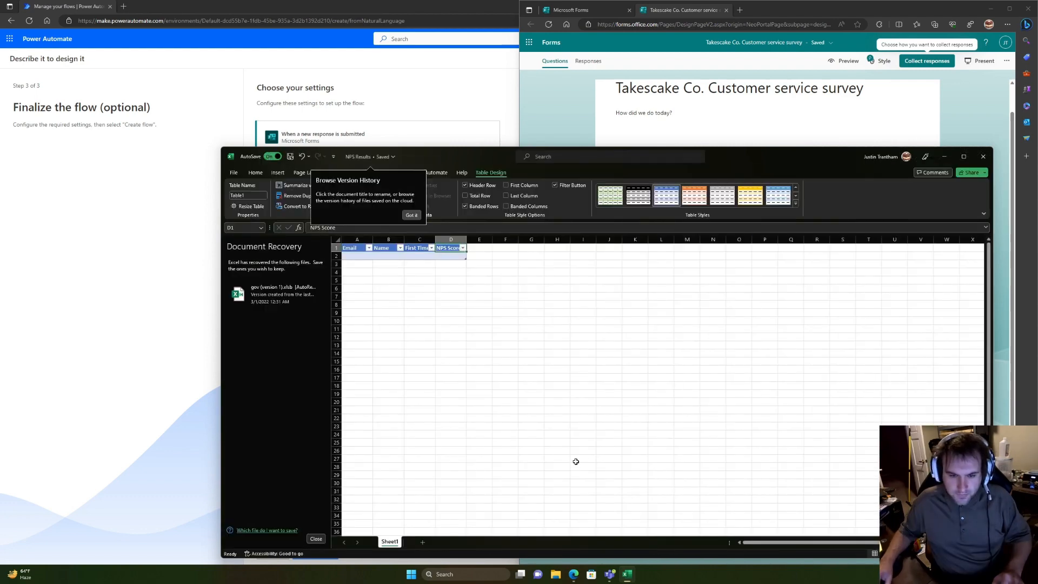
click(547, 581)
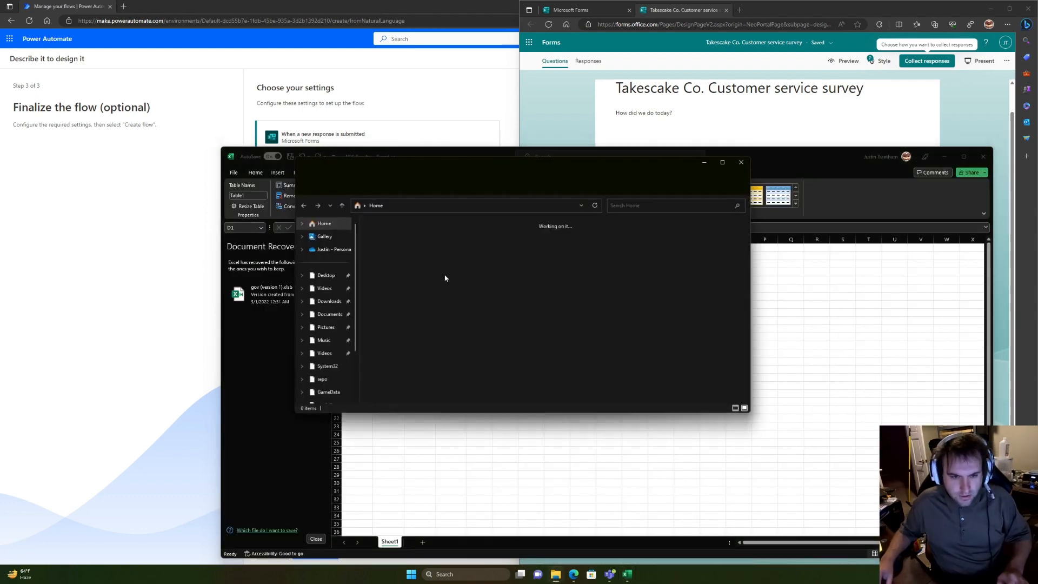
Step: Upload NPS Results.xlsx from Documents into the Takescake Space General channel's Files
click(326, 314)
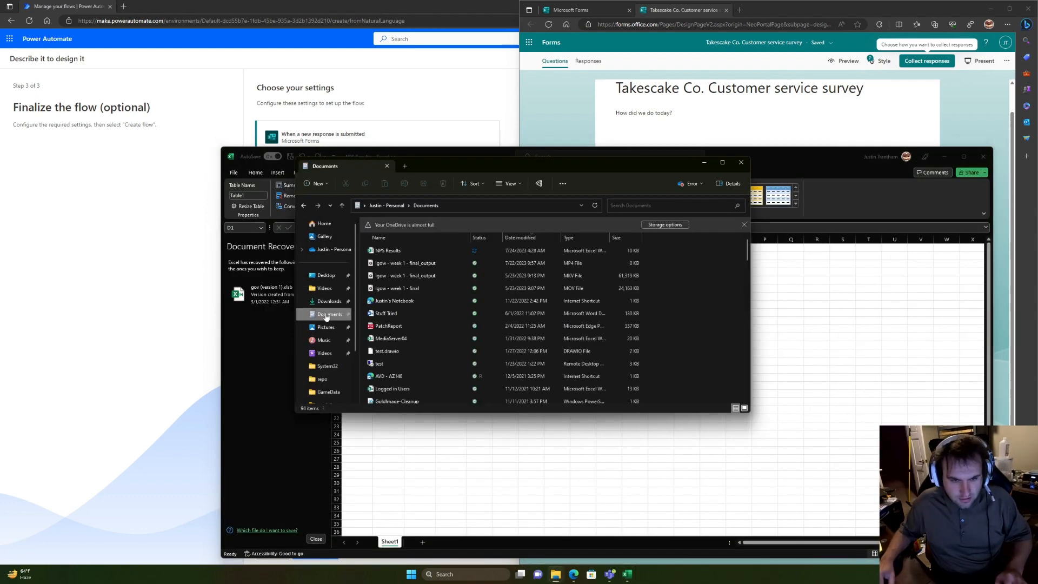
click(420, 251)
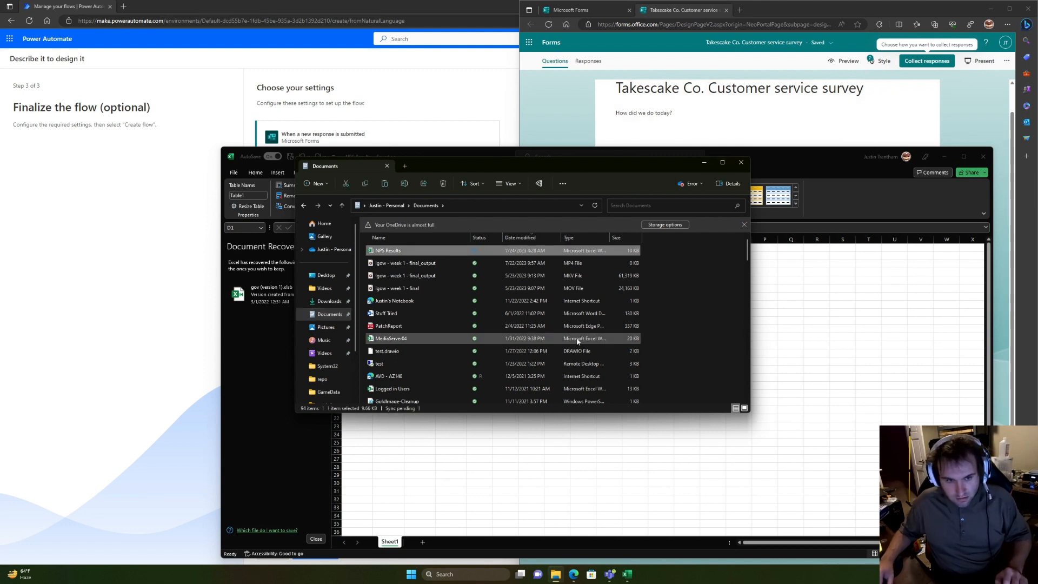
click(610, 573)
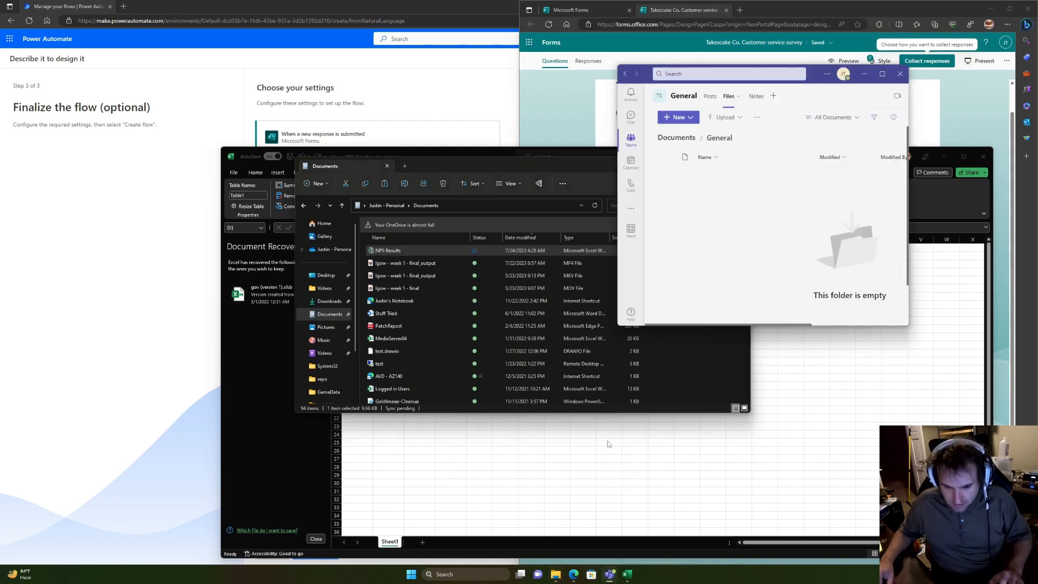
drag(389, 252, 700, 214)
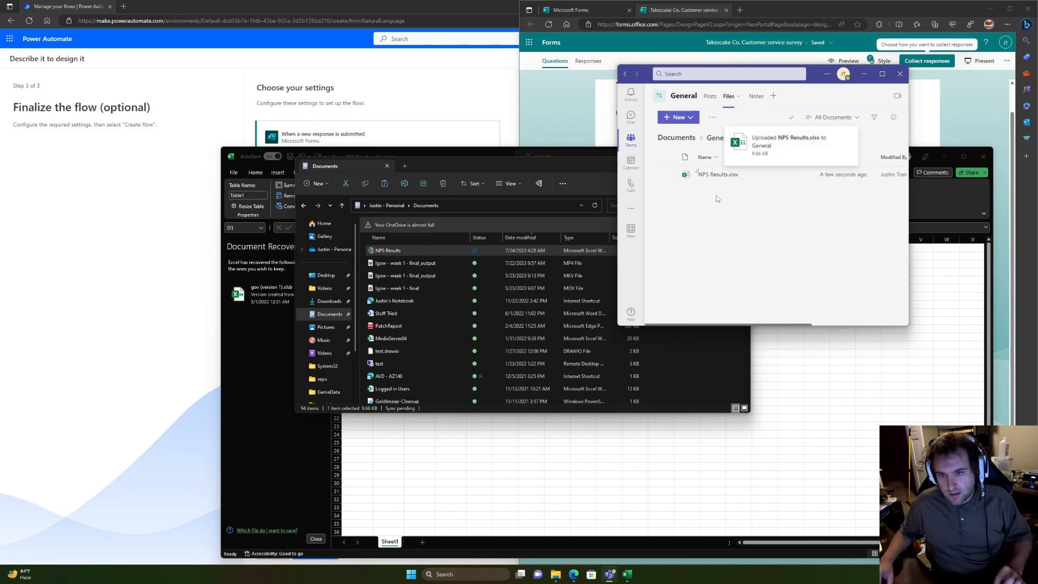
drag(540, 164, 0, 169)
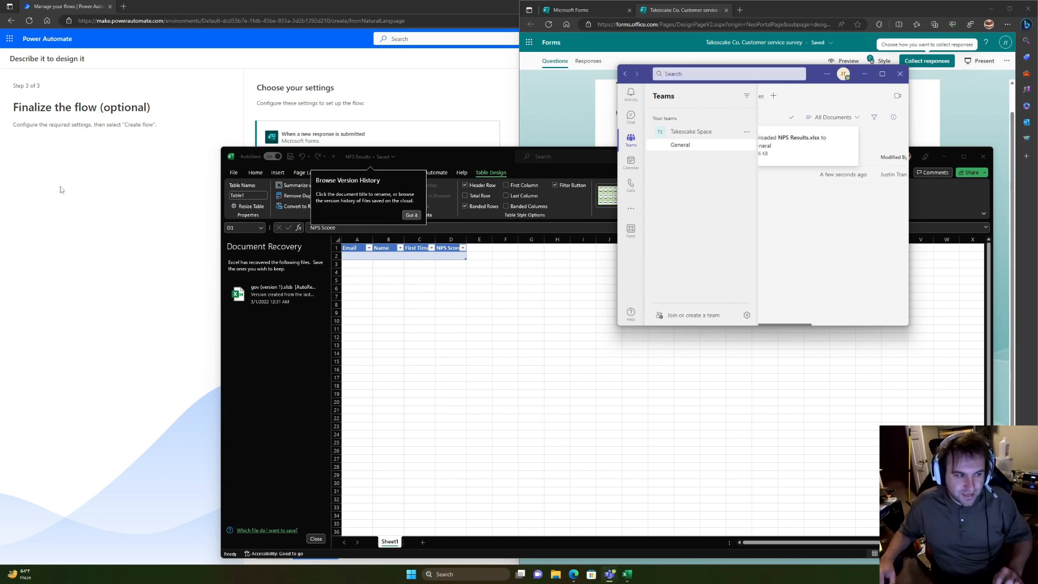
Step: Point the Excel add-row step at /General/NPS Results.xlsx and Table1
click(145, 252)
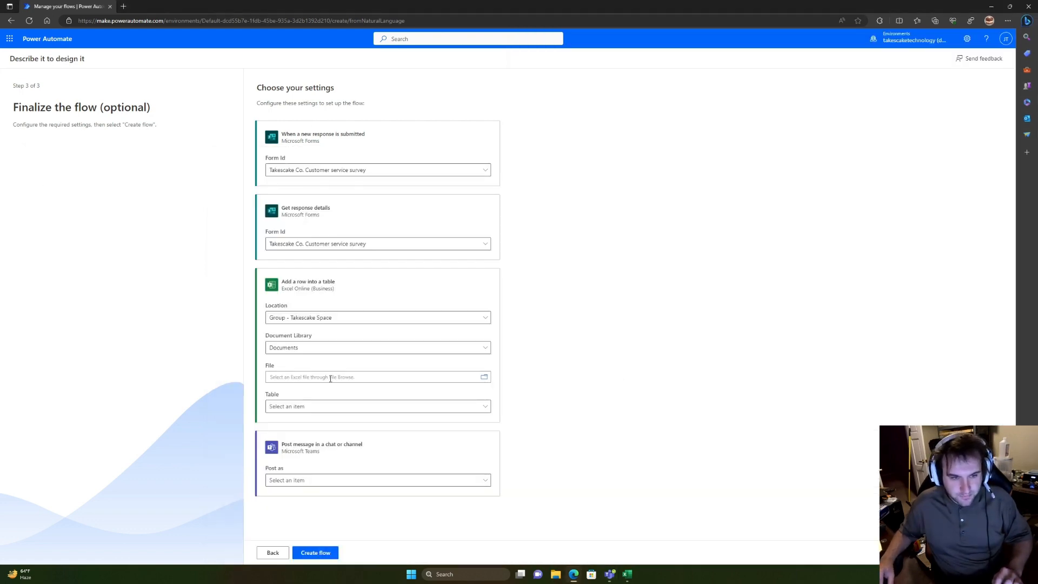
click(483, 378)
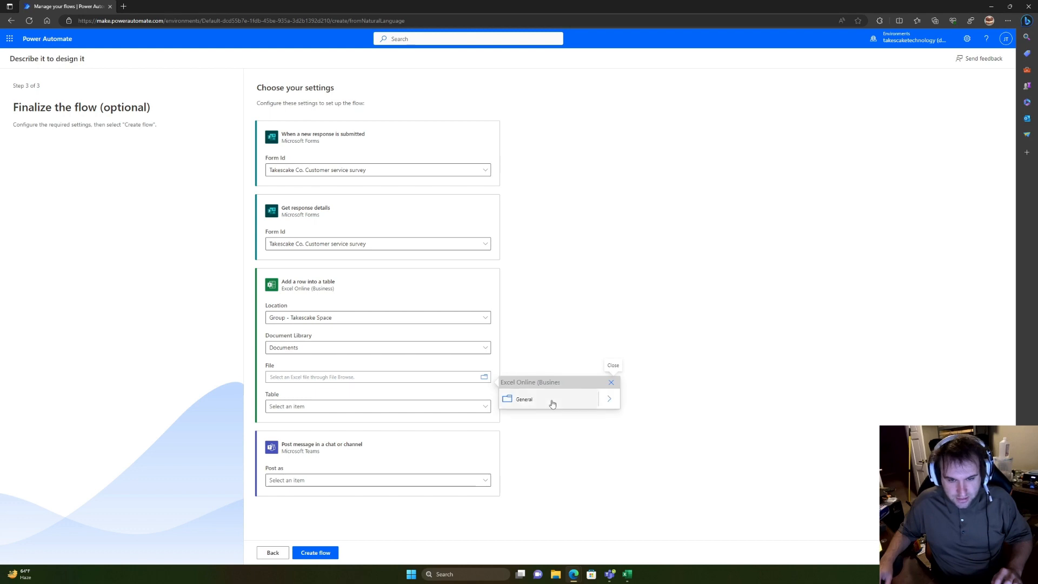
click(611, 406)
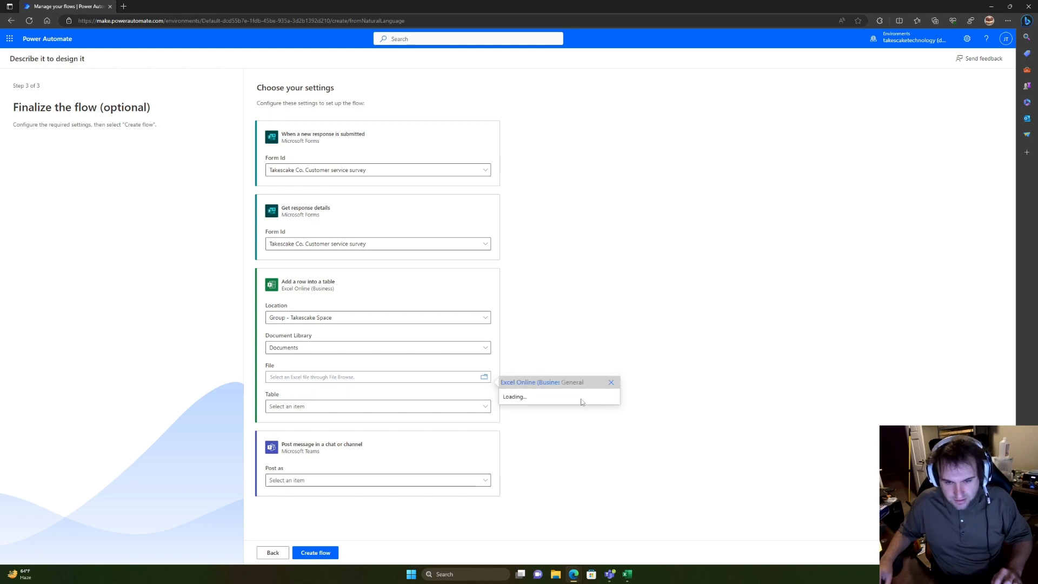
click(542, 406)
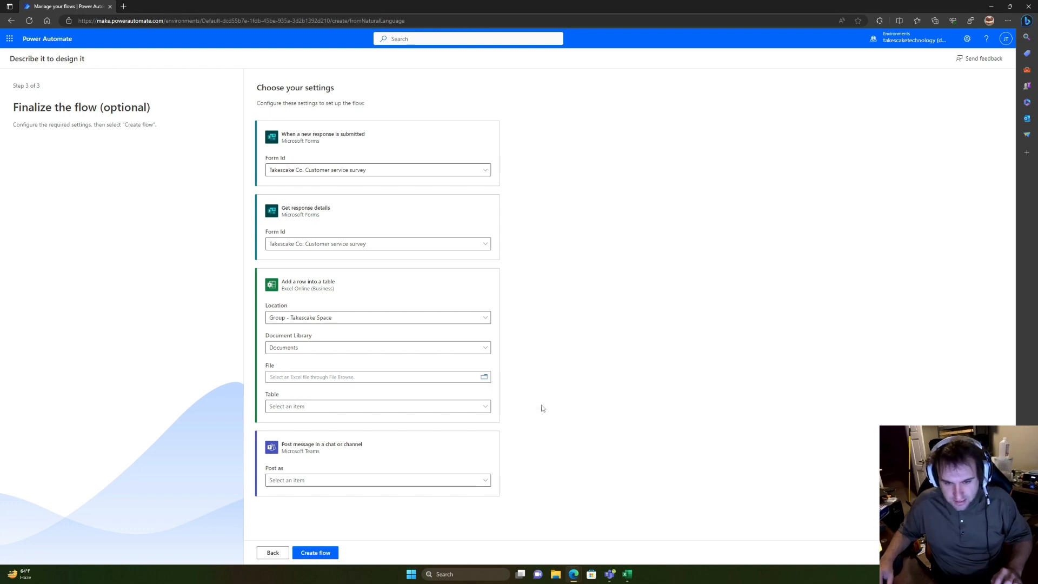
click(361, 408)
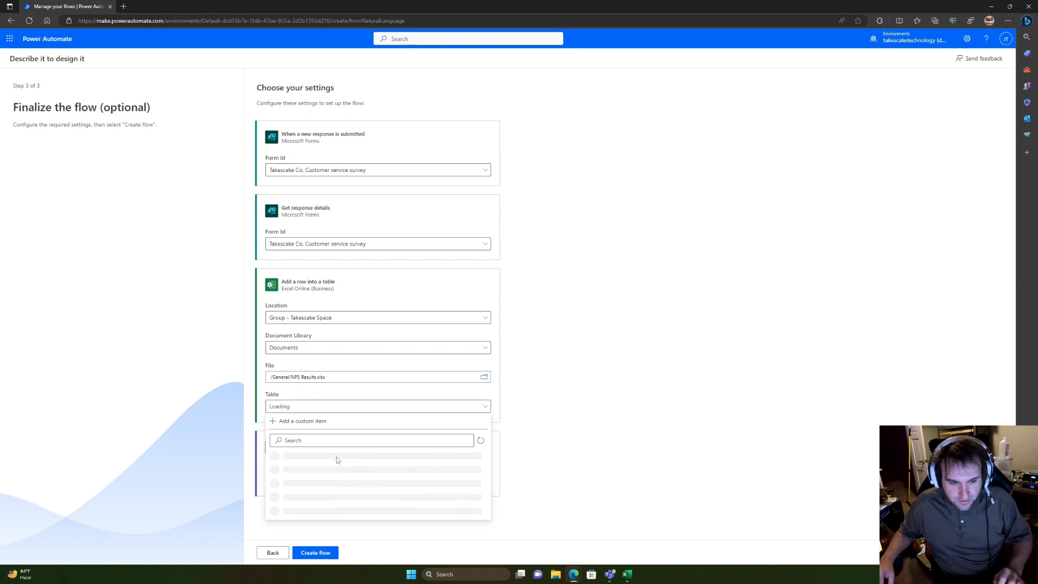
click(312, 466)
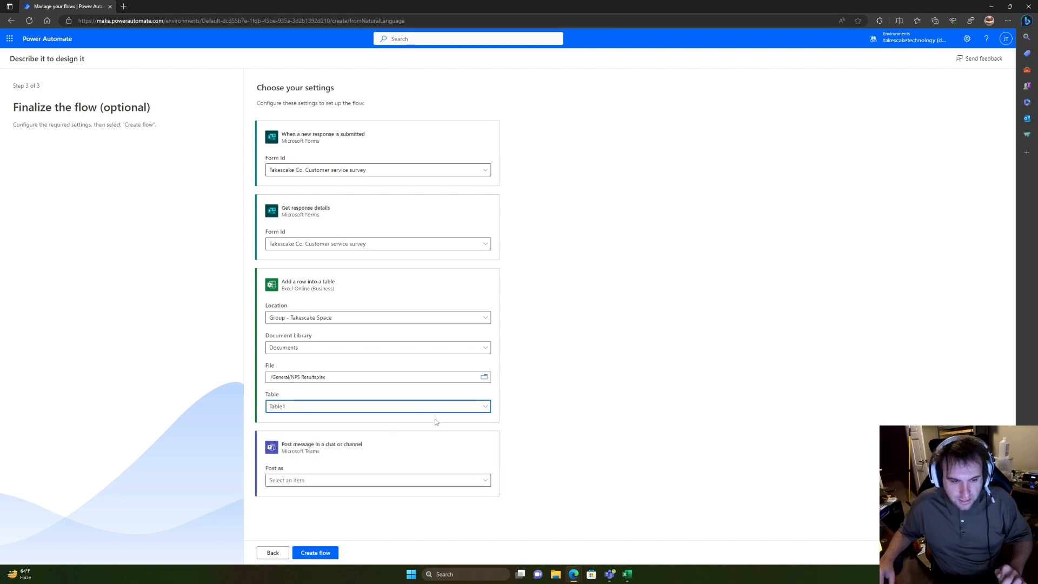
Step: Confirm the table name Table1 in Excel, then close Excel without keeping recovered files
click(627, 574)
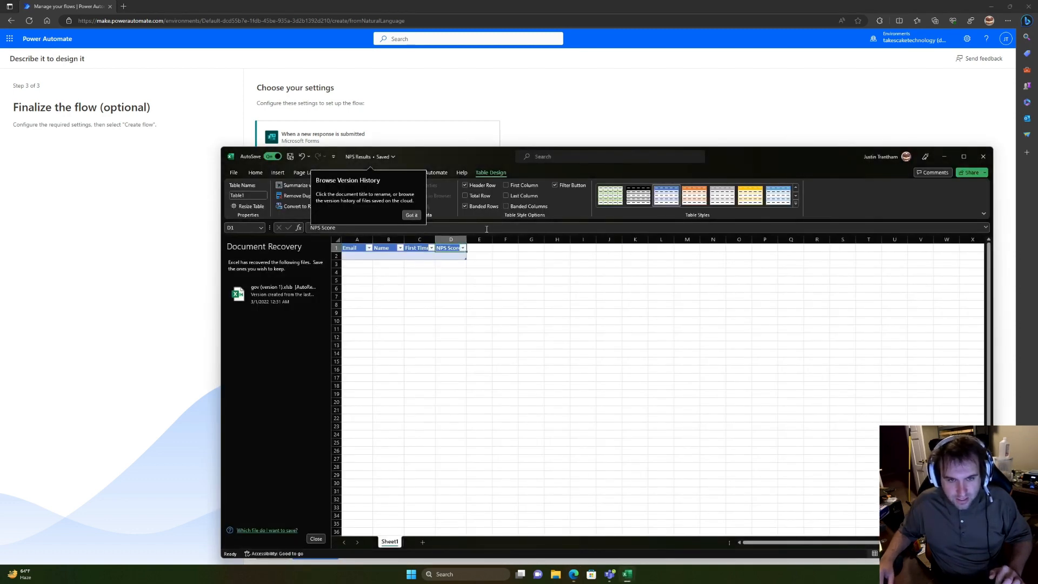
click(258, 198)
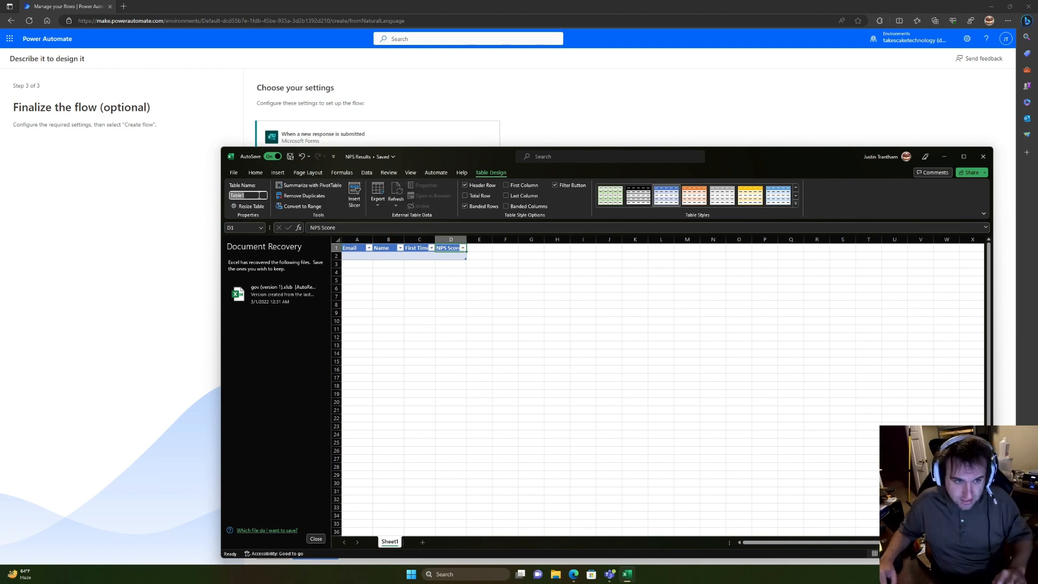
click(983, 156)
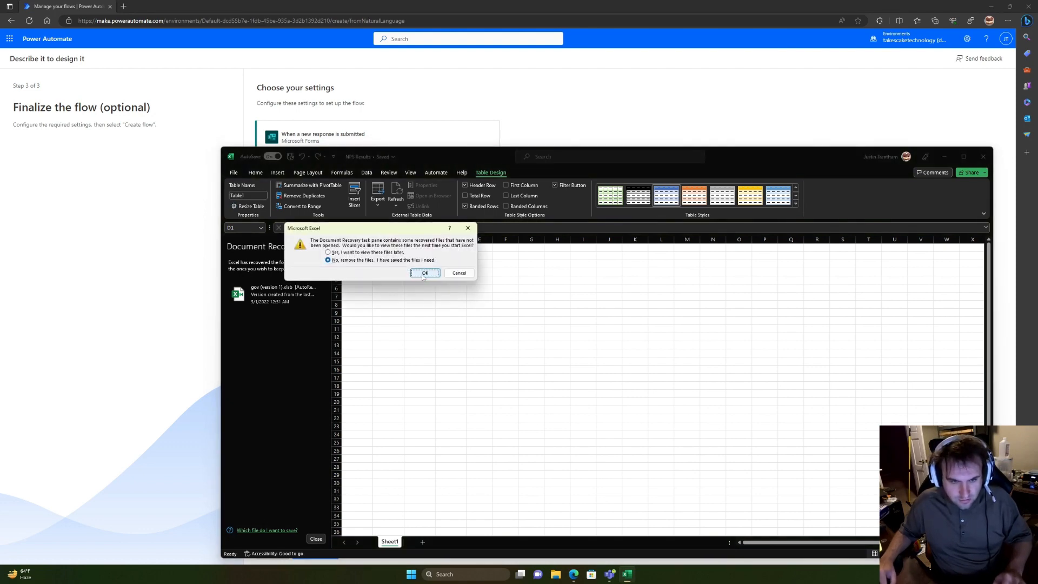
click(424, 273)
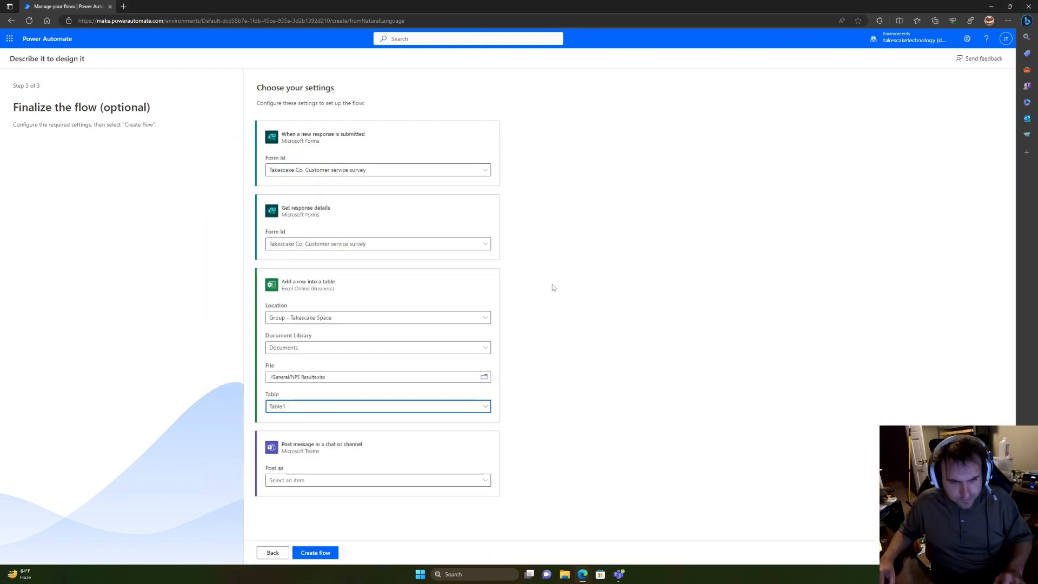
Step: Post the Teams message as Flow bot to Takescake Space's General channel
click(484, 480)
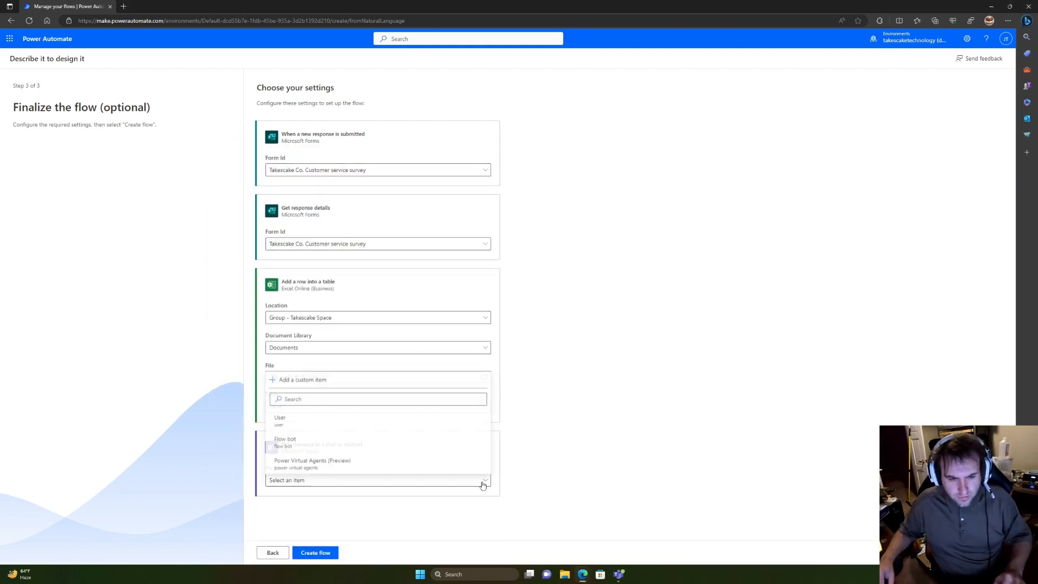
click(348, 450)
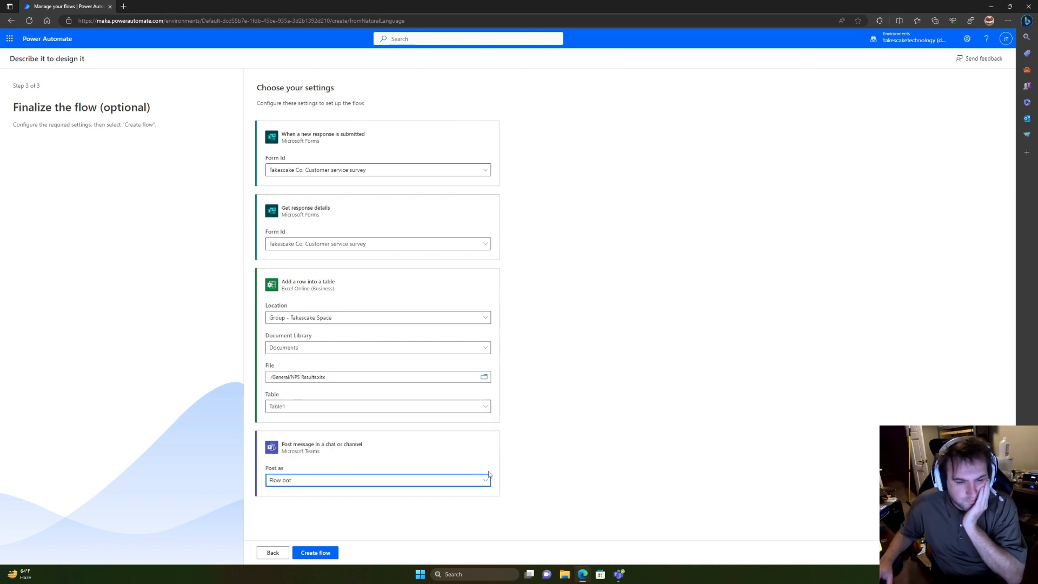
click(453, 485)
click(593, 487)
scroll(593, 485, down, 2)
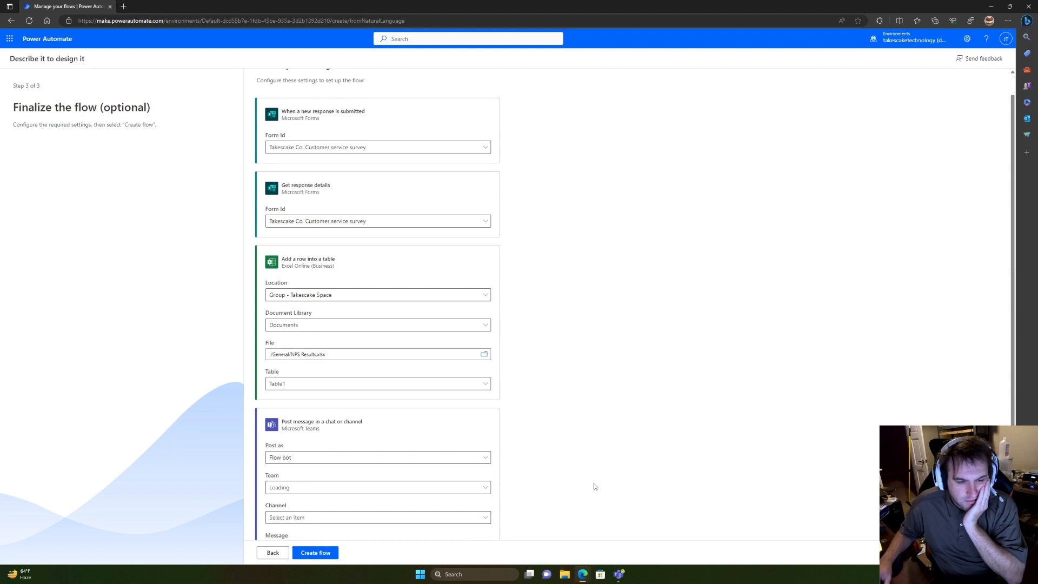
click(431, 445)
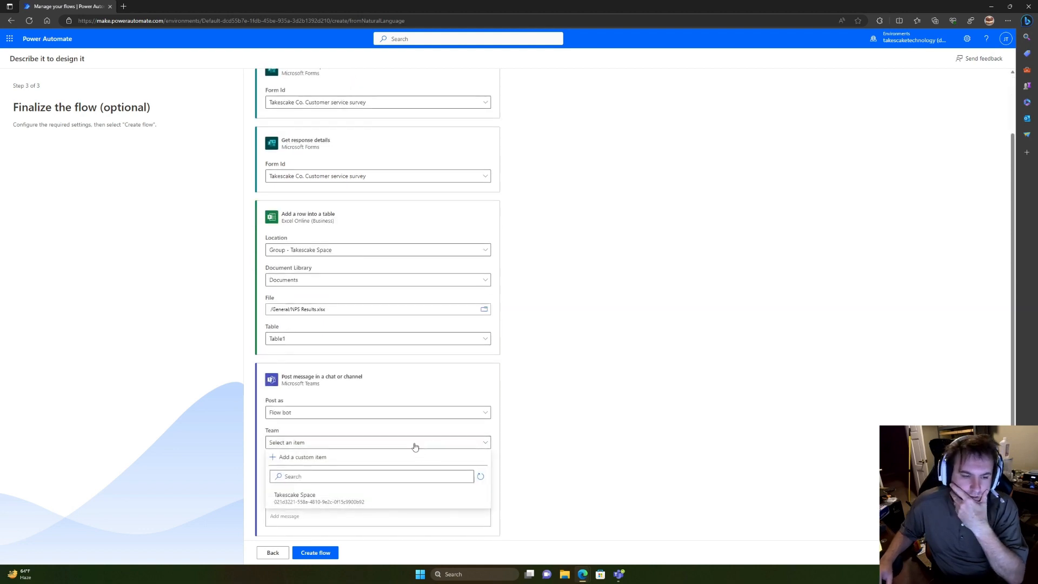
click(363, 496)
click(362, 476)
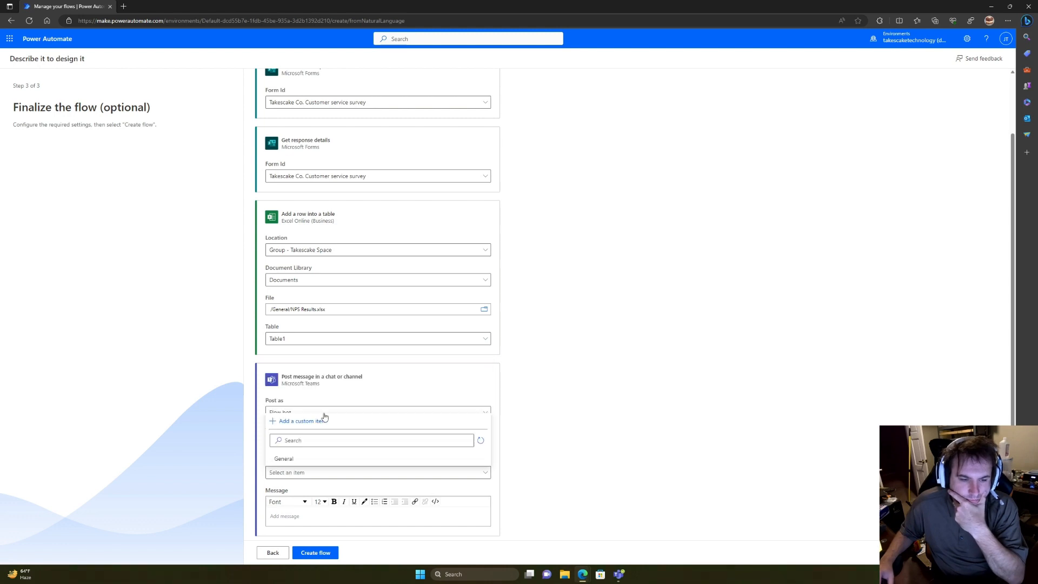
click(319, 458)
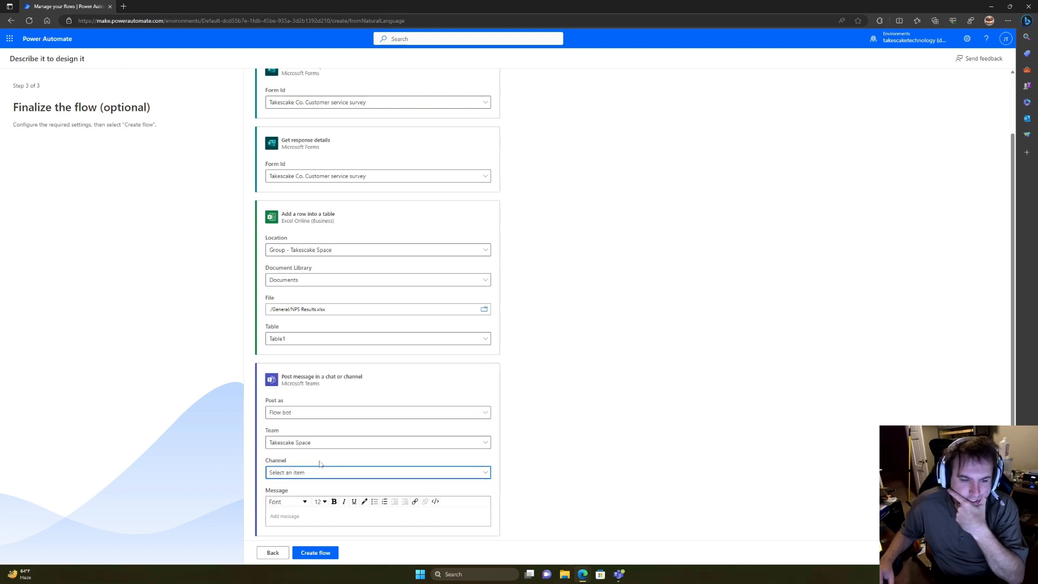
Step: Set the message text to 'New NPS: Yay' and create the flow
click(348, 514)
text(New N)
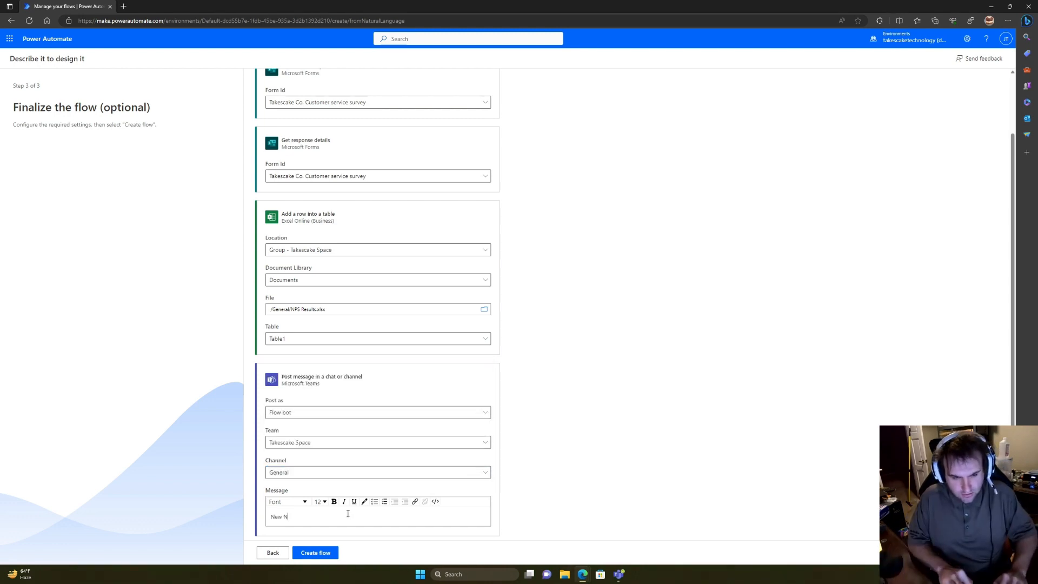
text(PS:)
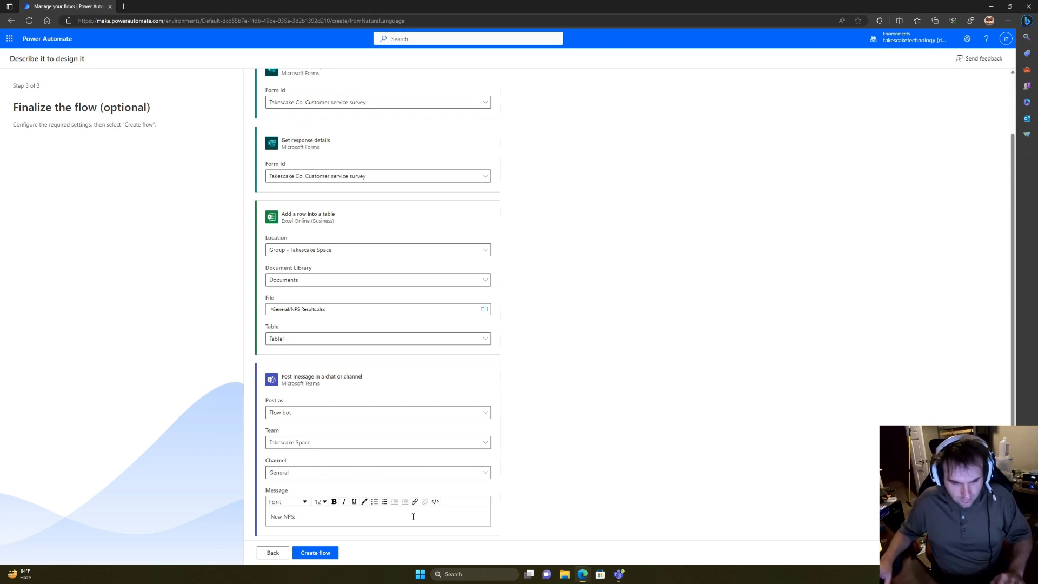
text( Yay!)
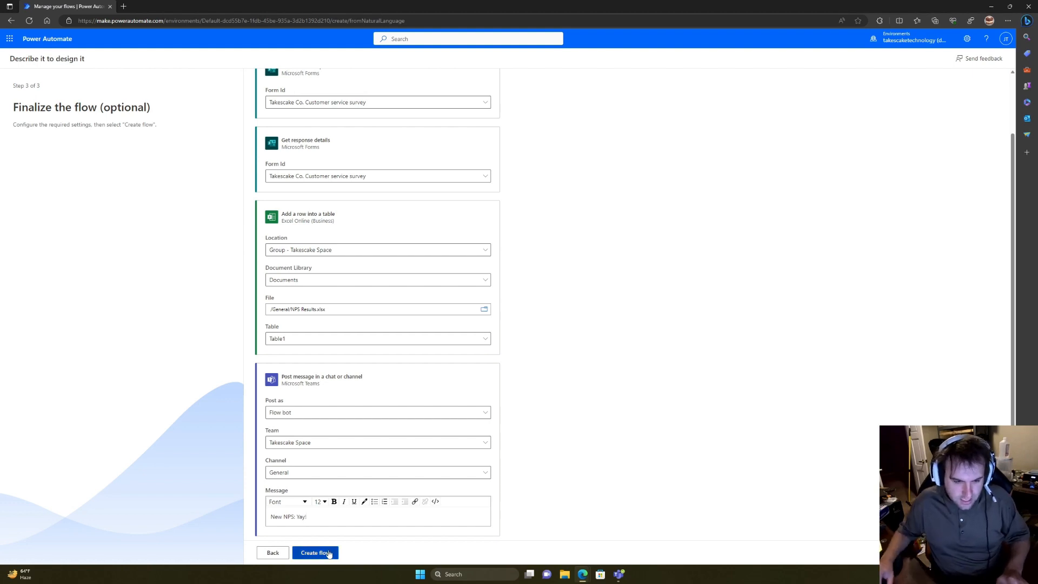
click(327, 553)
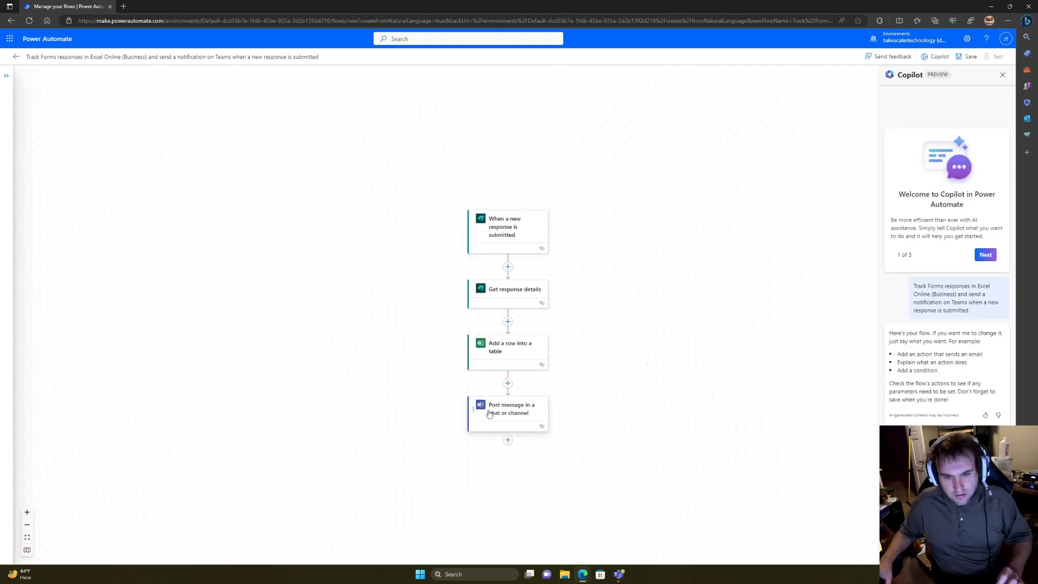
Step: Open the Teams post step's parameters, stay on the page, and collapse the panel
click(489, 414)
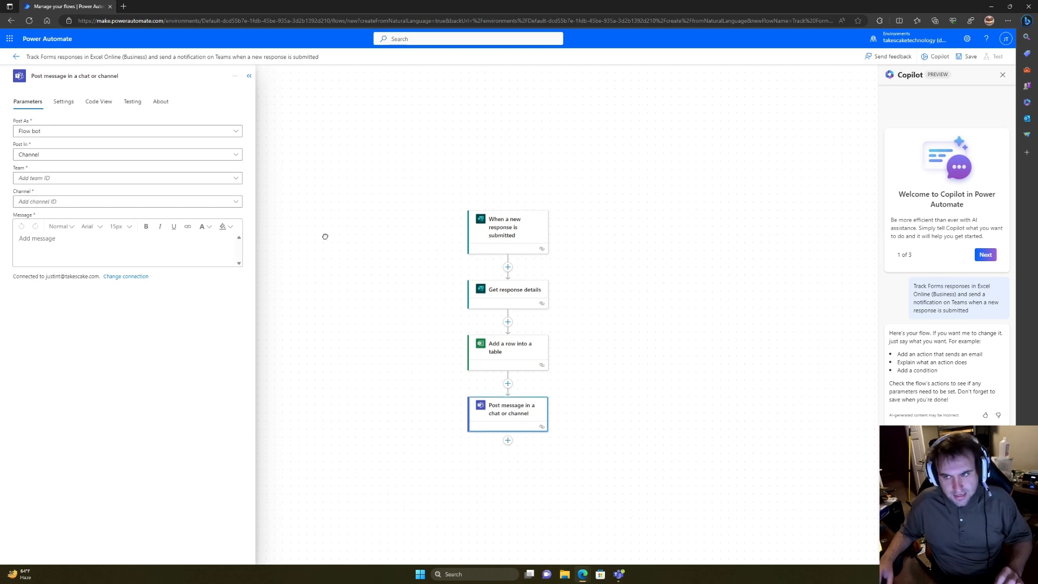
click(936, 57)
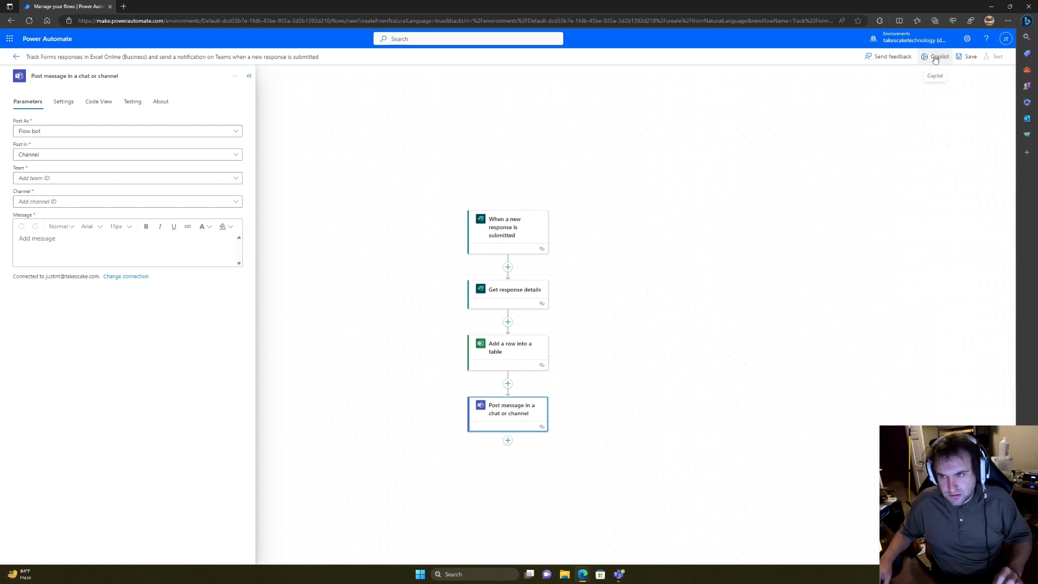
click(936, 56)
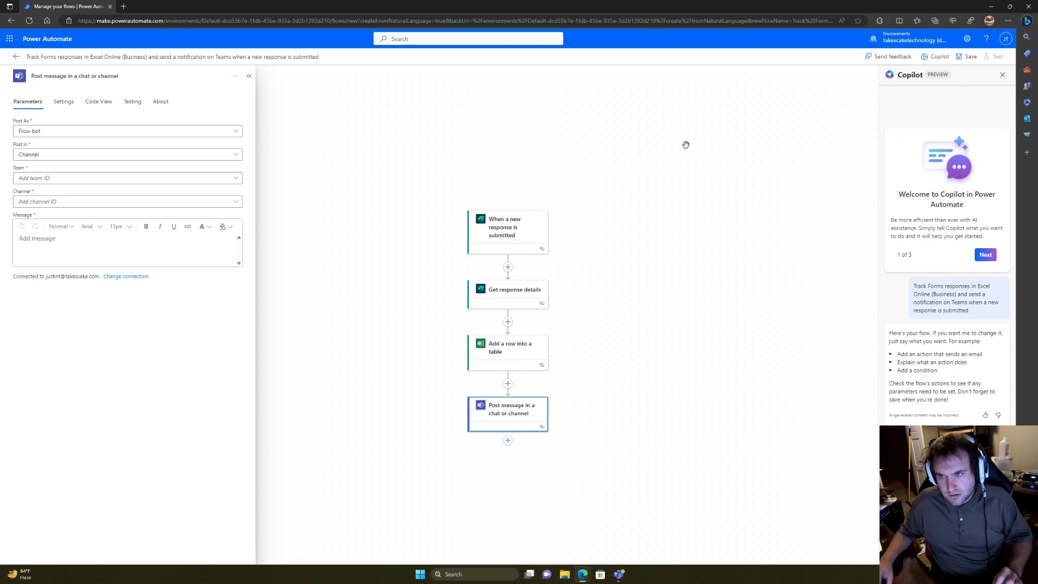
click(16, 56)
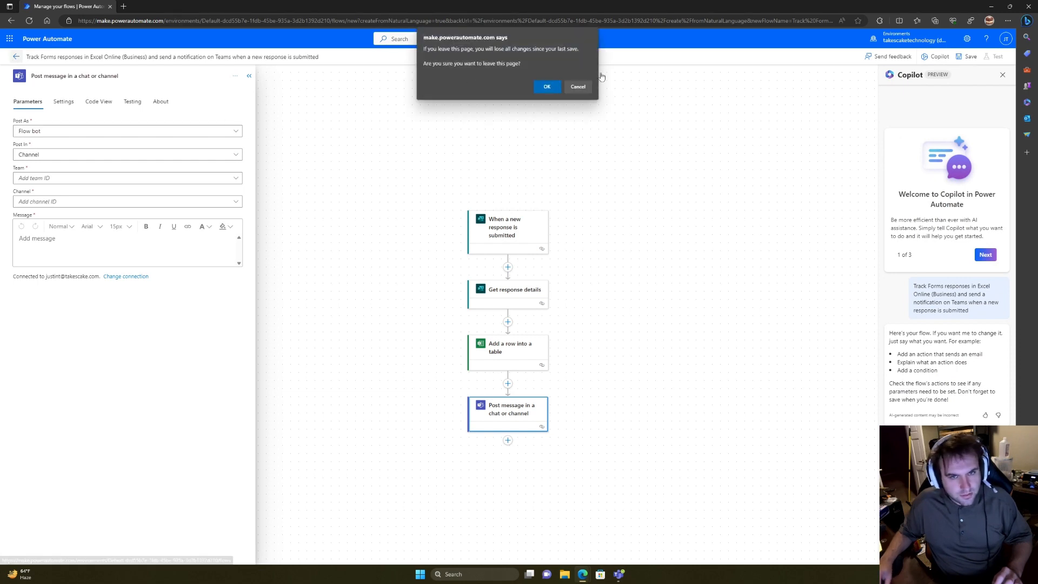
key(Escape)
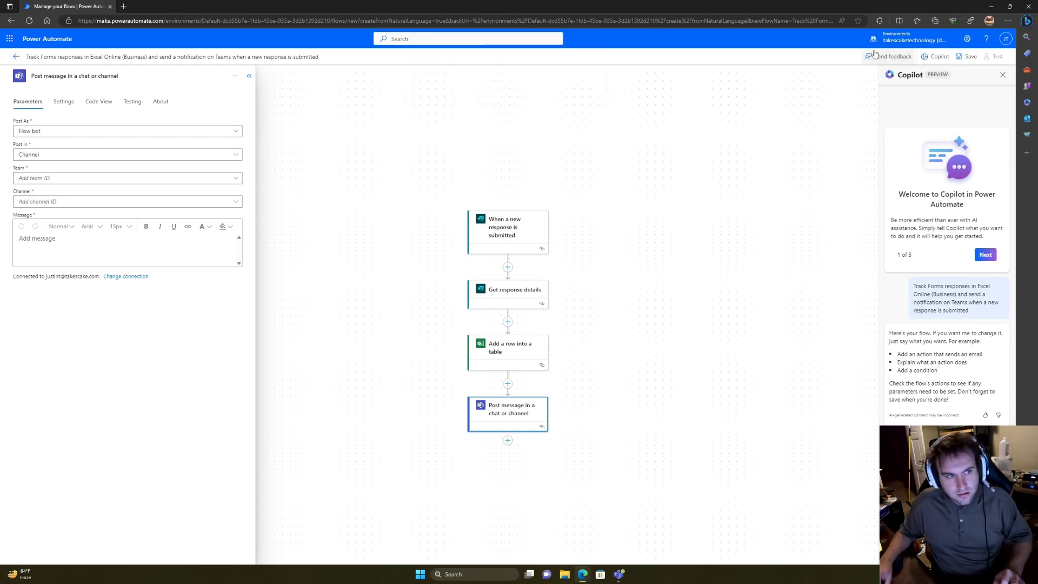
click(967, 57)
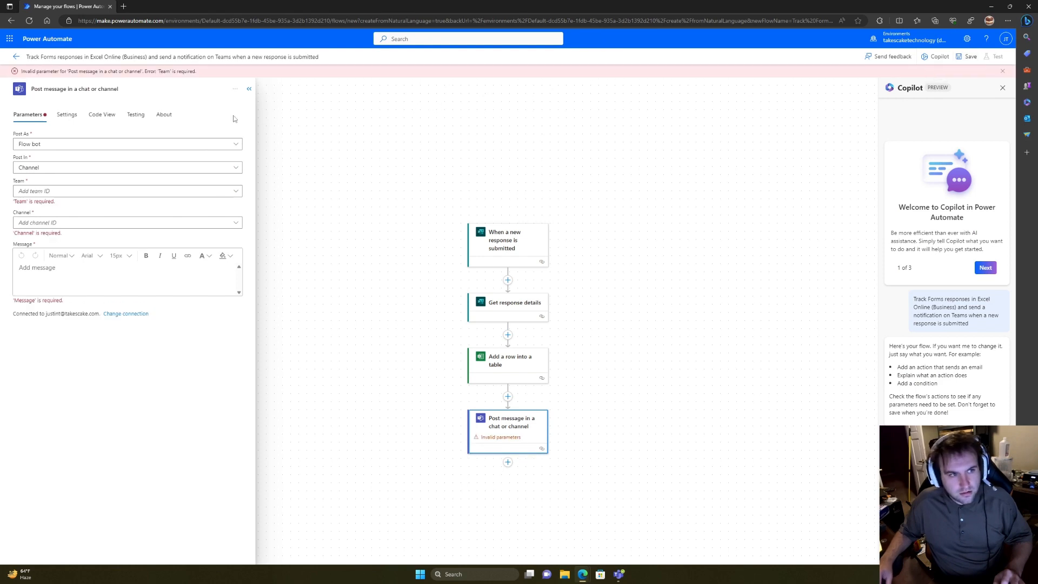
click(249, 89)
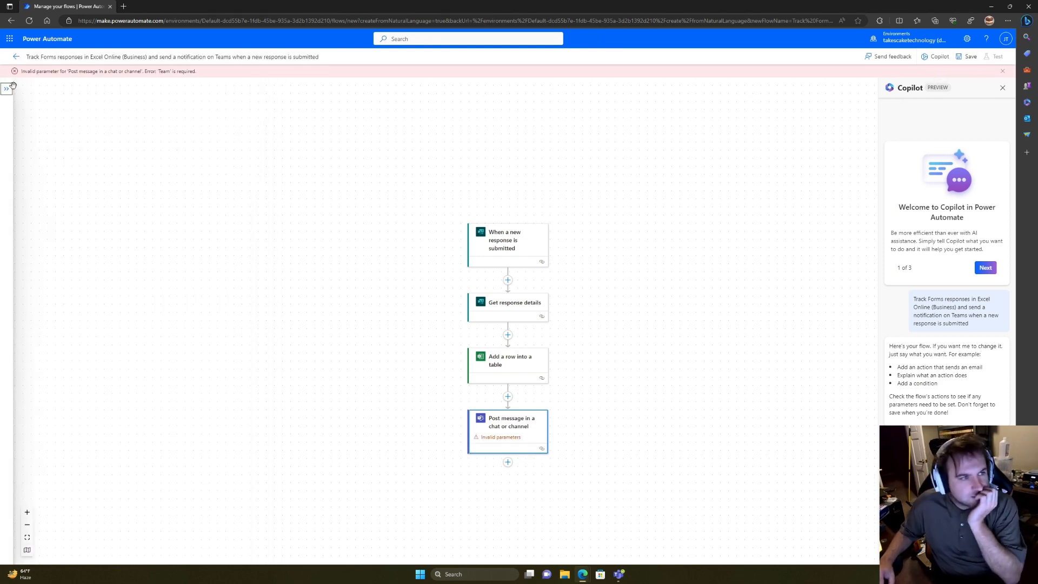
click(16, 56)
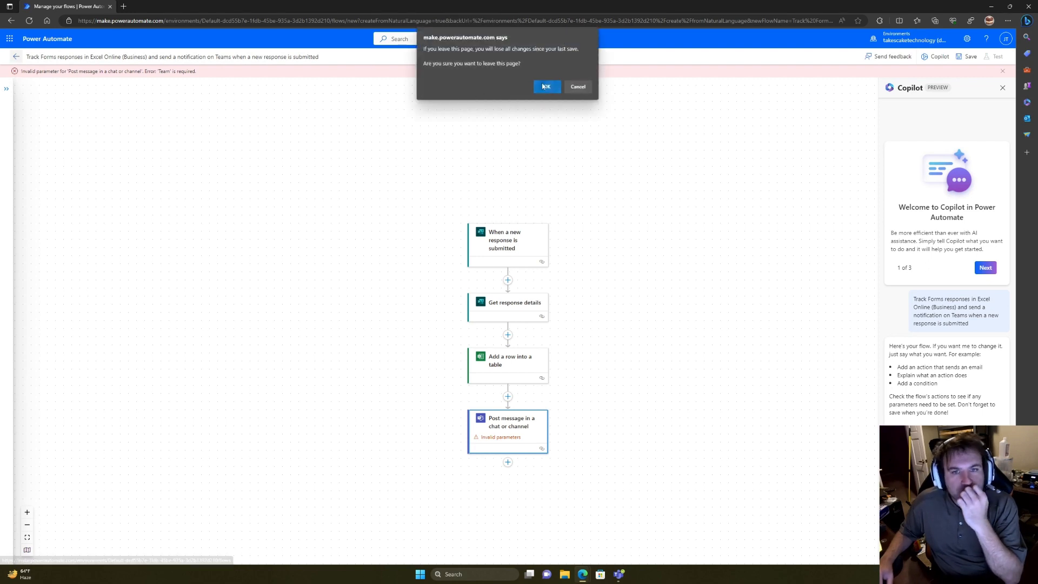
Step: Discard the unsaved flow and cancel starting a new automated cloud flow
click(544, 86)
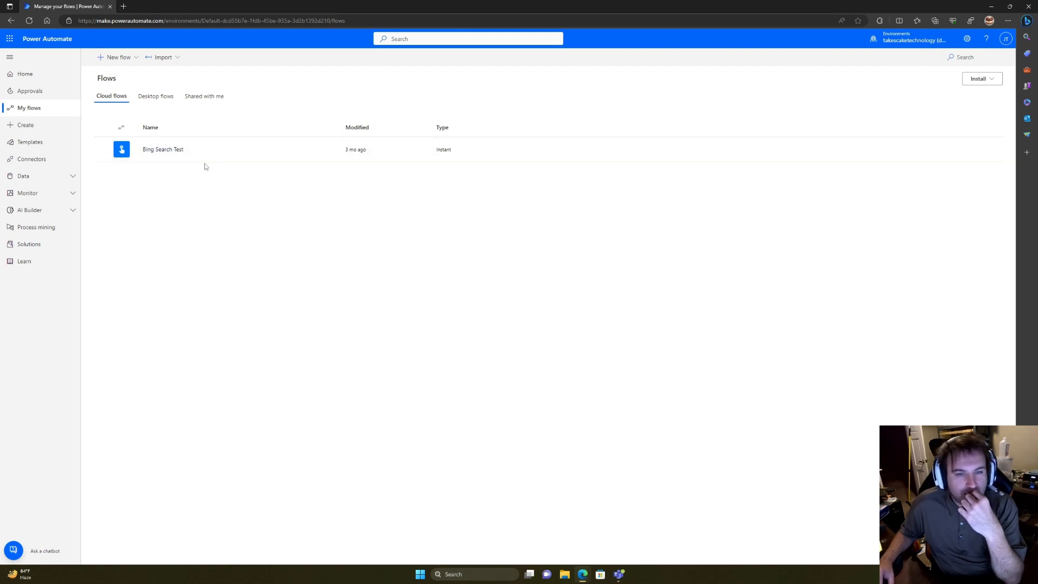
click(115, 58)
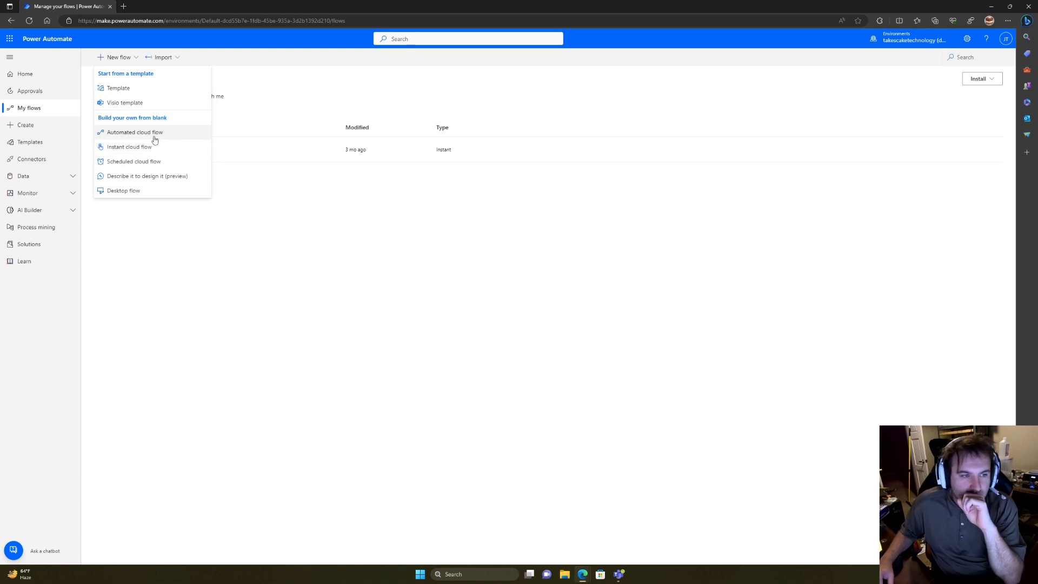
click(154, 136)
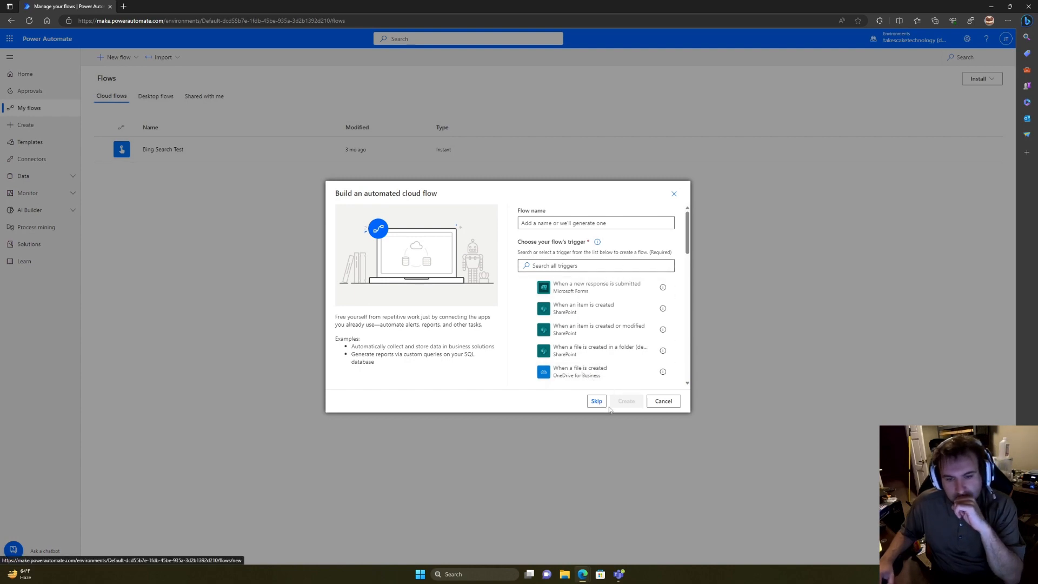
click(663, 401)
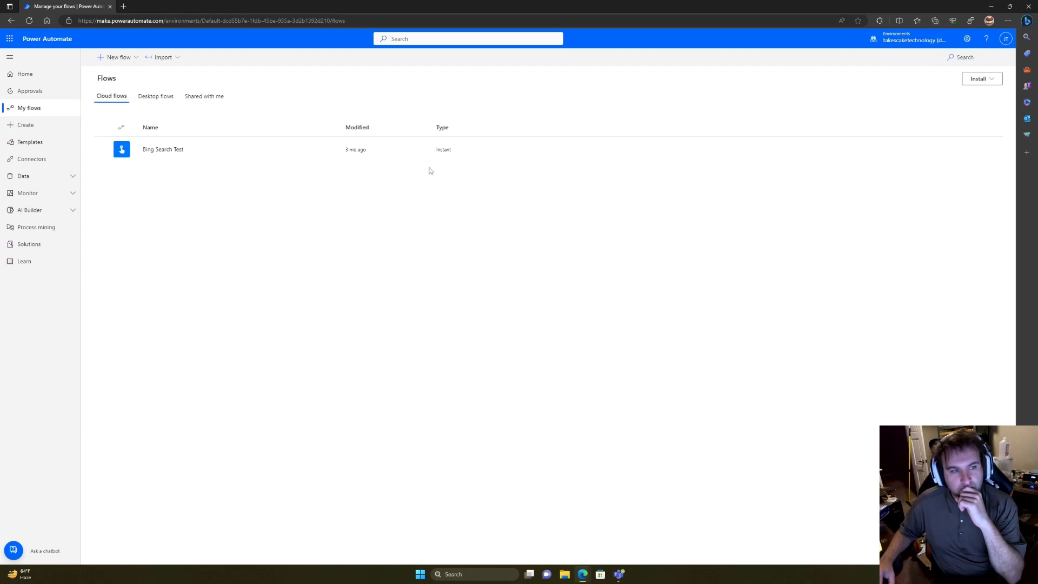
Step: Maximize the Power Automate browser window
drag(494, 9, 3, 106)
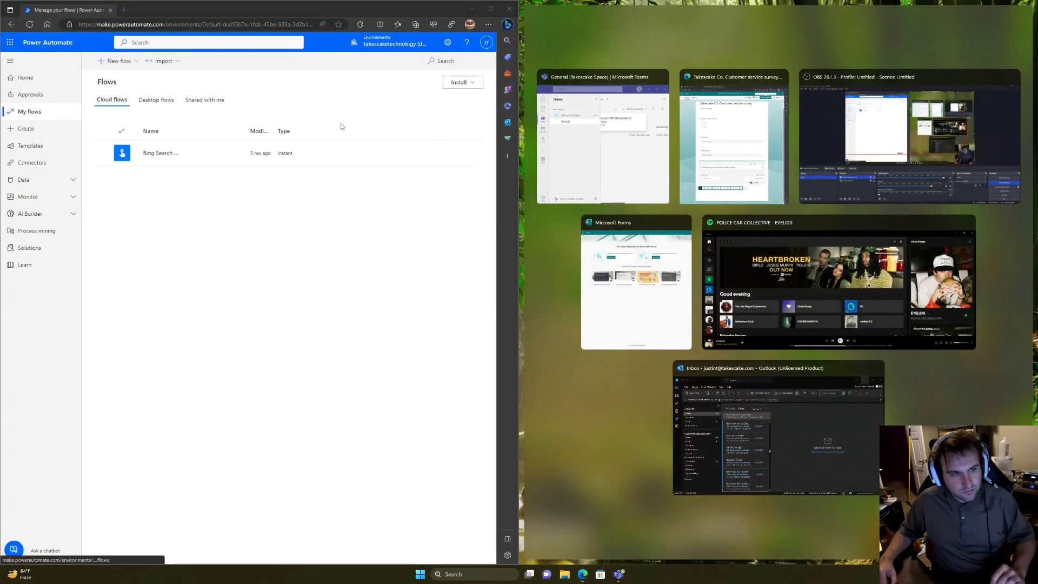
drag(380, 13, 605, 111)
double_click(596, 100)
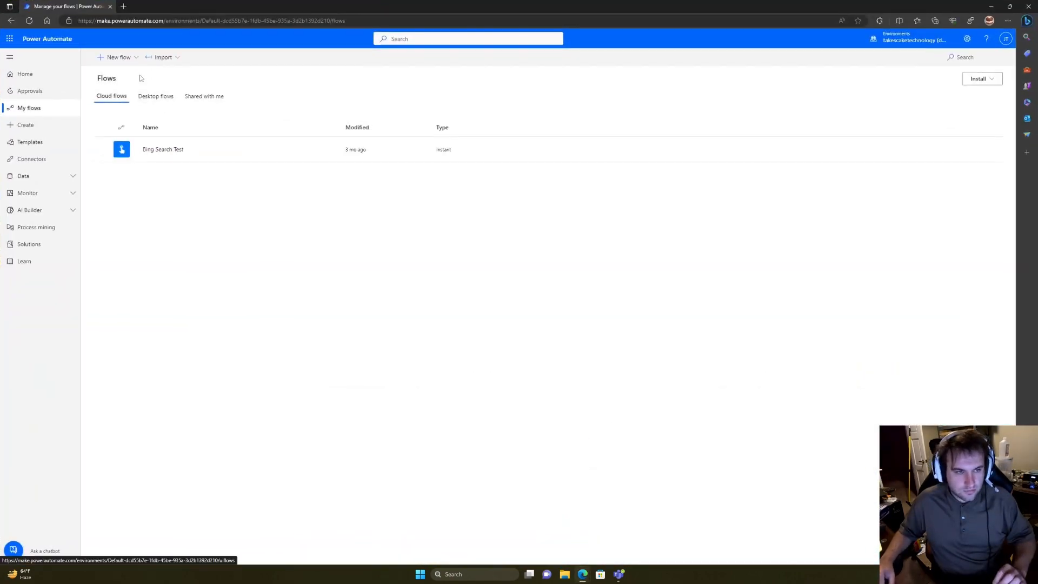
Step: Create an automated cloud flow named 'NPS Score' with the new Forms response trigger
click(116, 56)
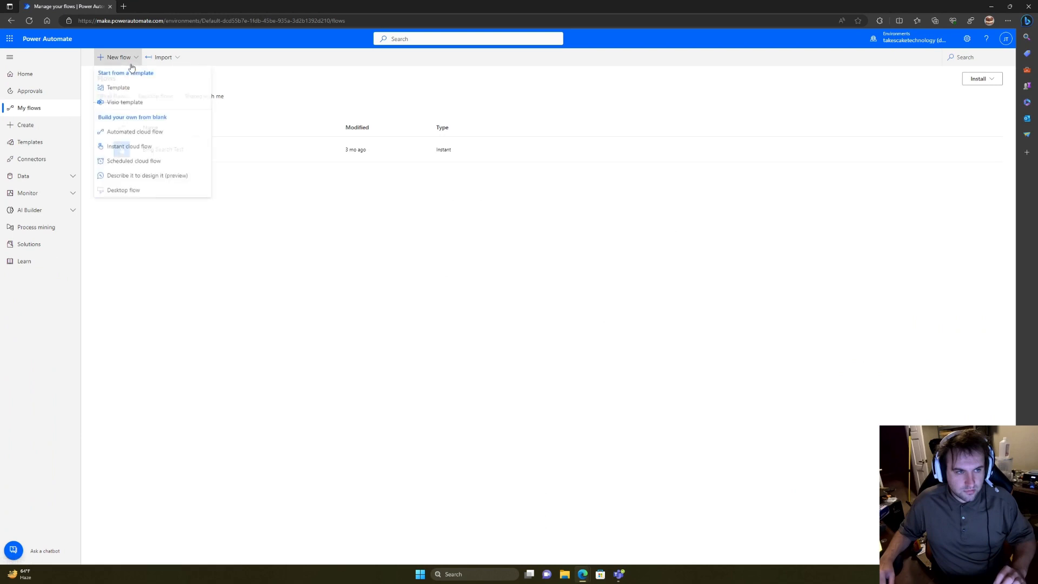
click(146, 133)
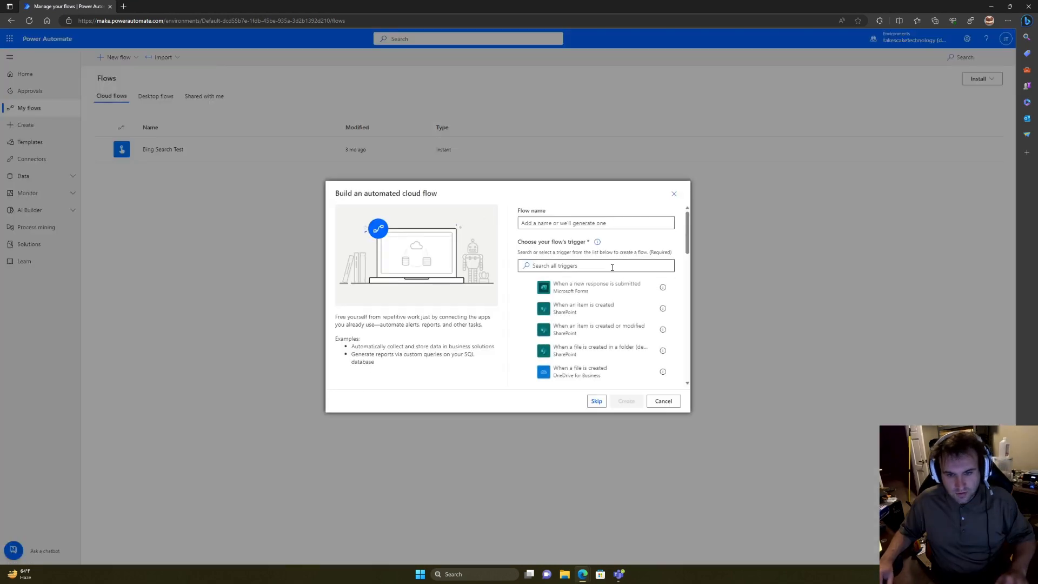
click(606, 286)
click(594, 225)
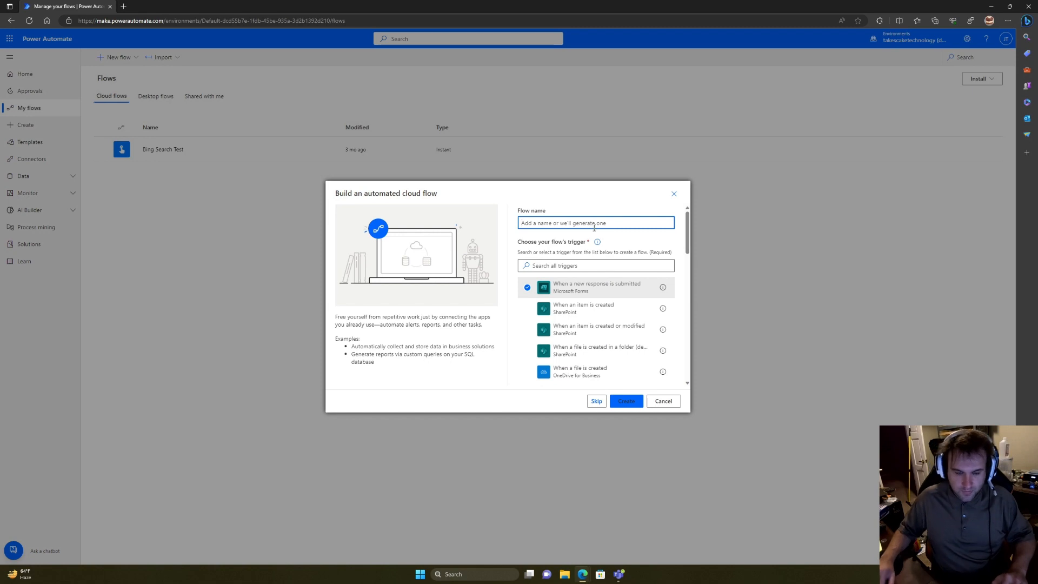
text(NPS Score)
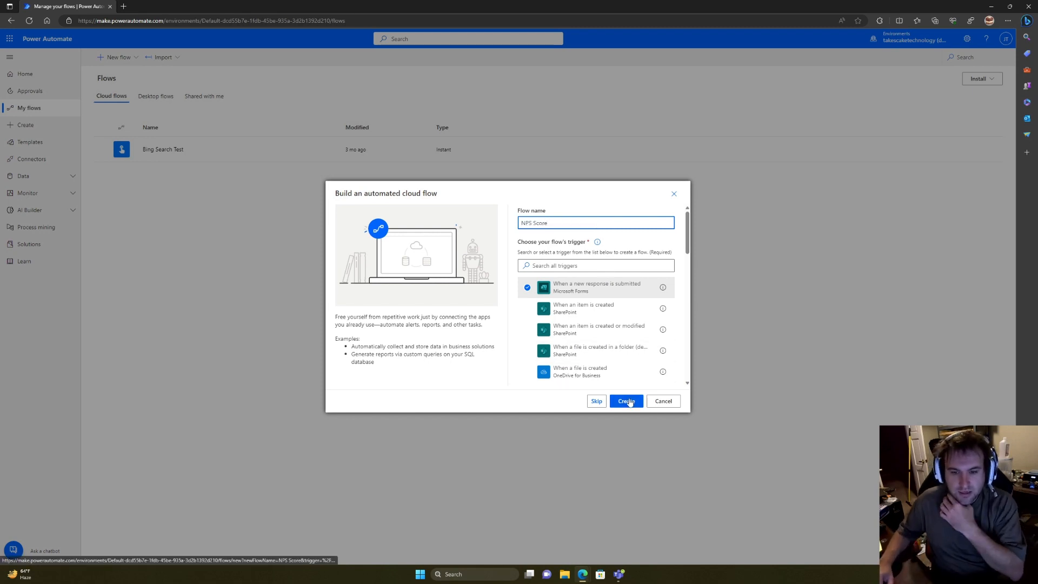
click(626, 400)
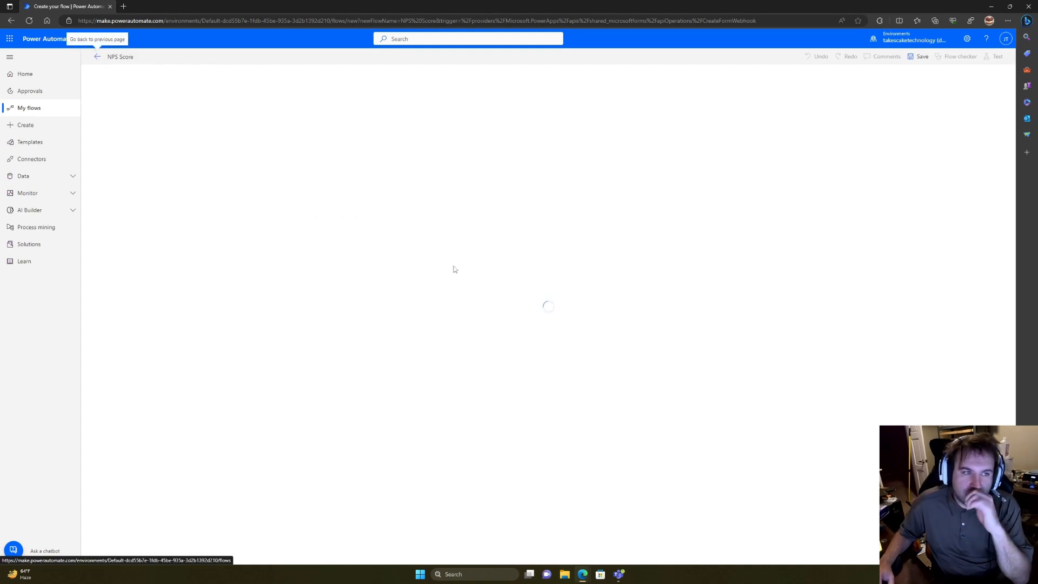
Step: Set the trigger's form to Takescake Co. Customer service survey
click(568, 98)
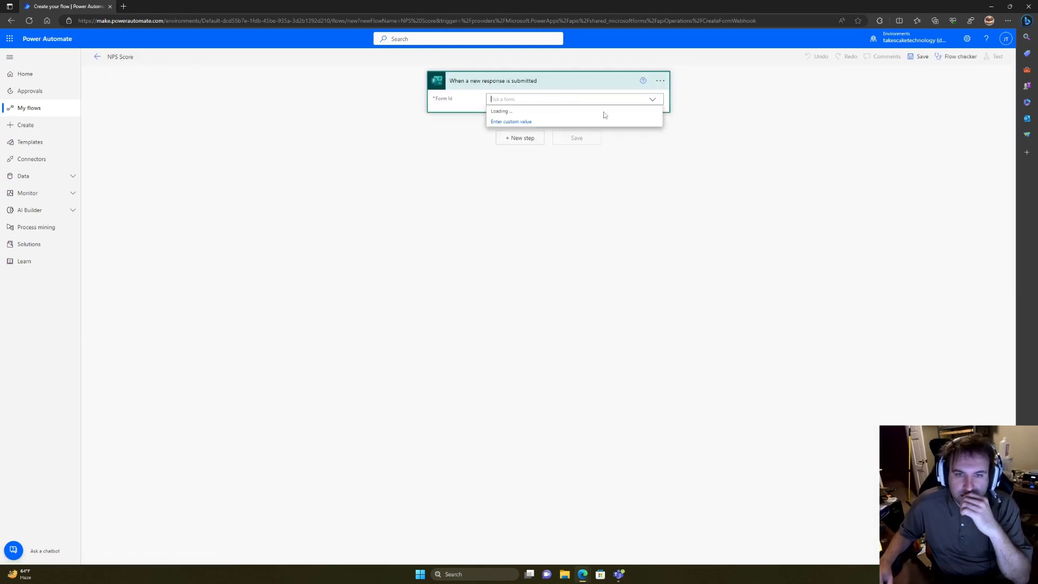
click(583, 110)
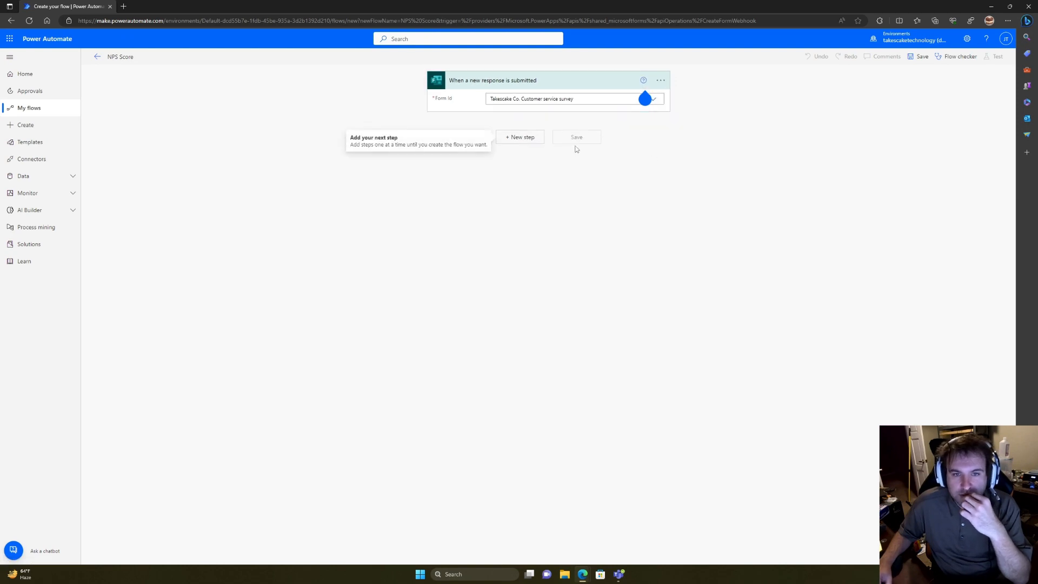
click(528, 138)
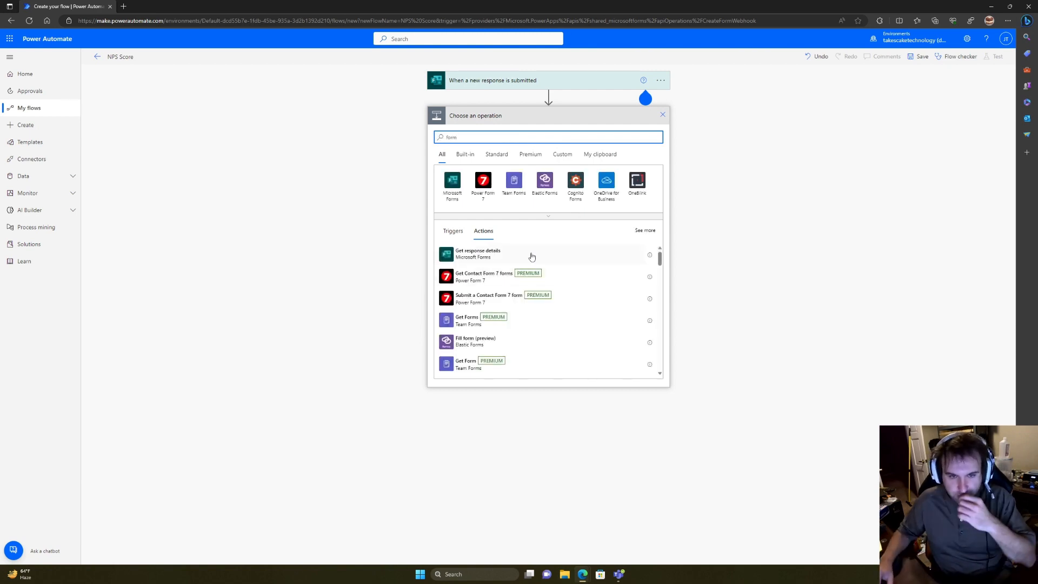
Step: Add Get response details for the customer service survey using the trigger's Response Id
click(532, 256)
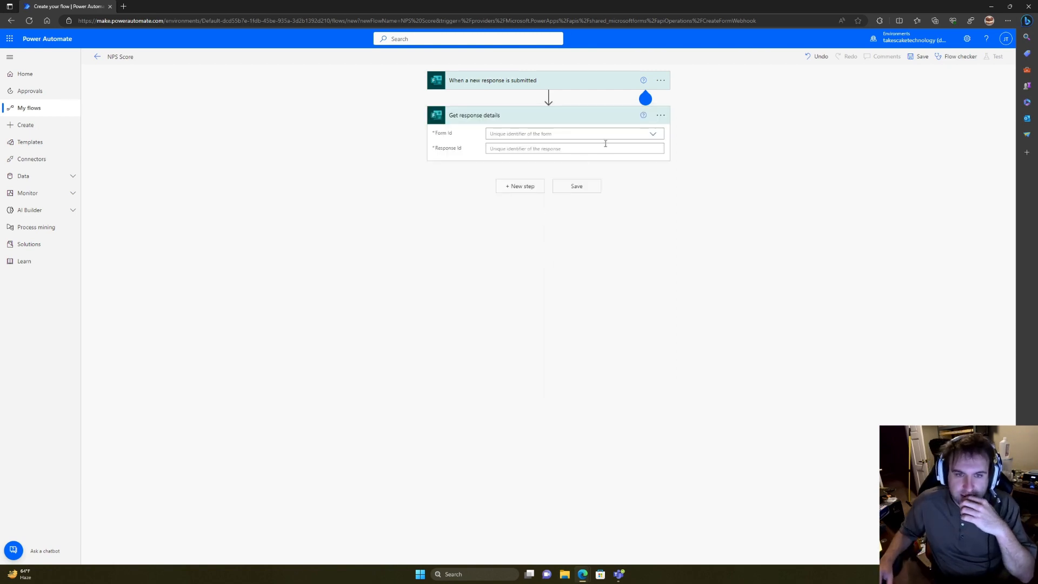
click(655, 135)
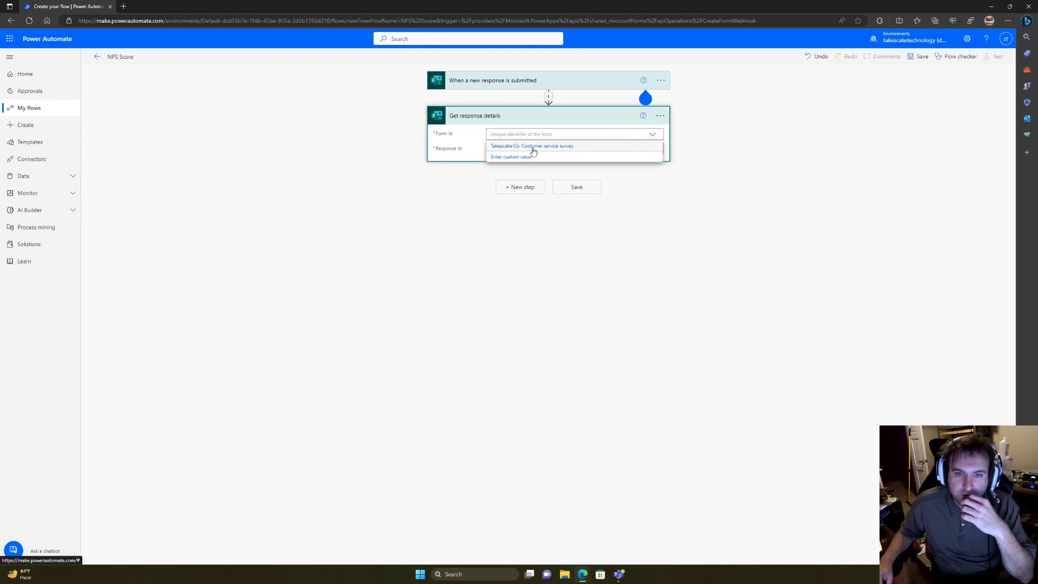
click(533, 147)
click(533, 149)
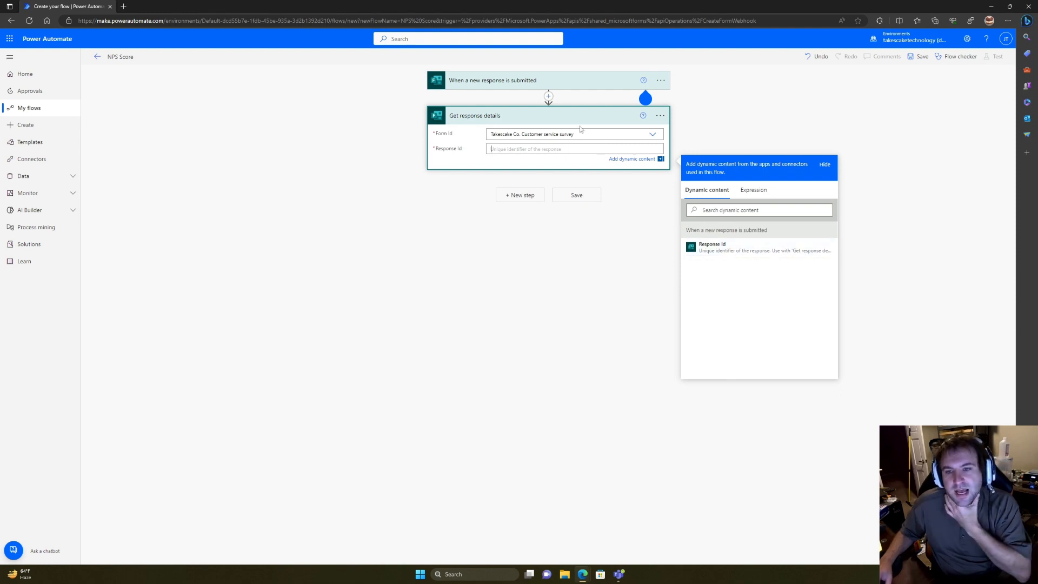
click(732, 249)
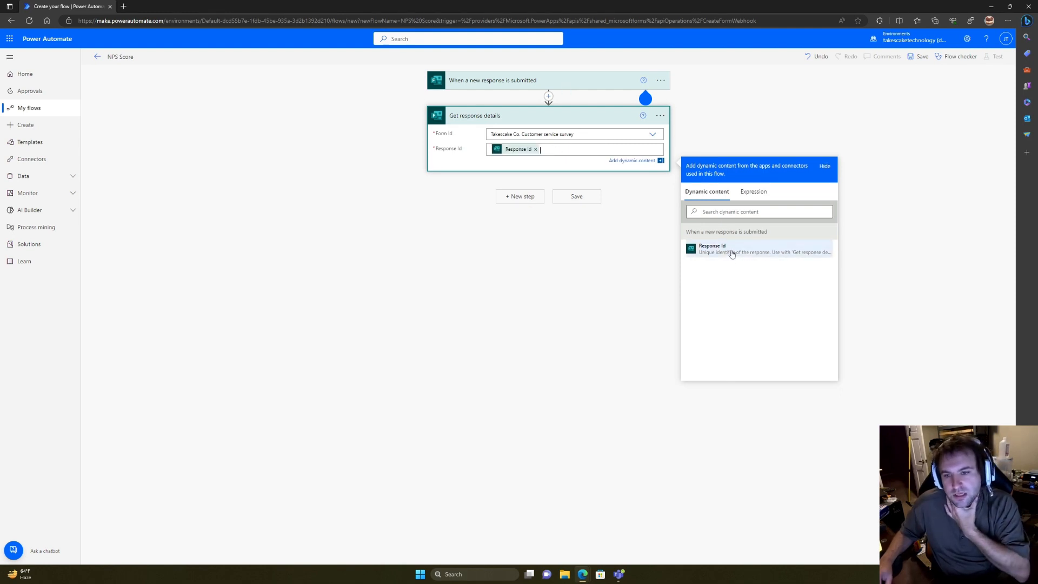
click(588, 248)
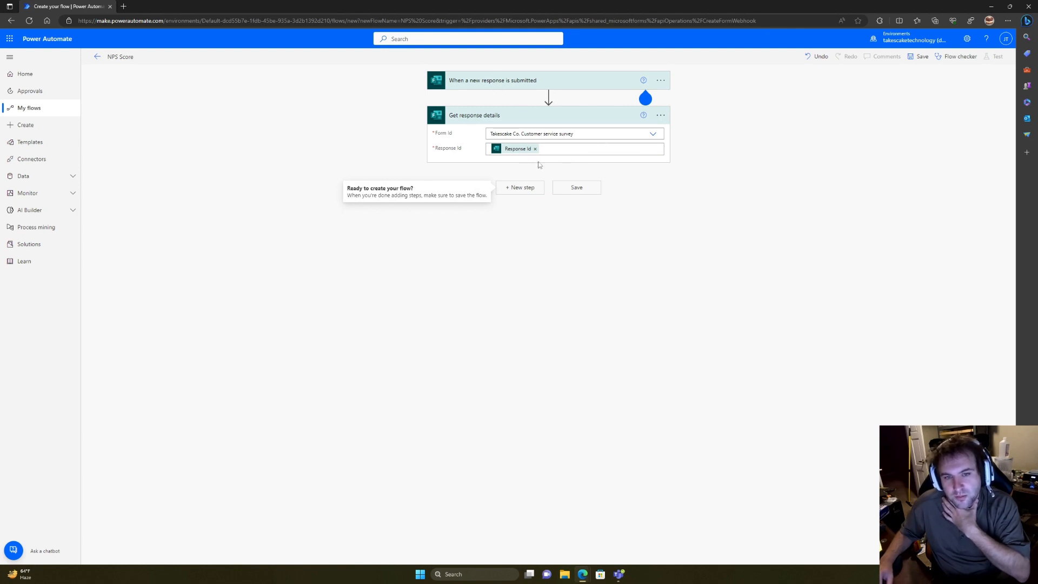
click(530, 189)
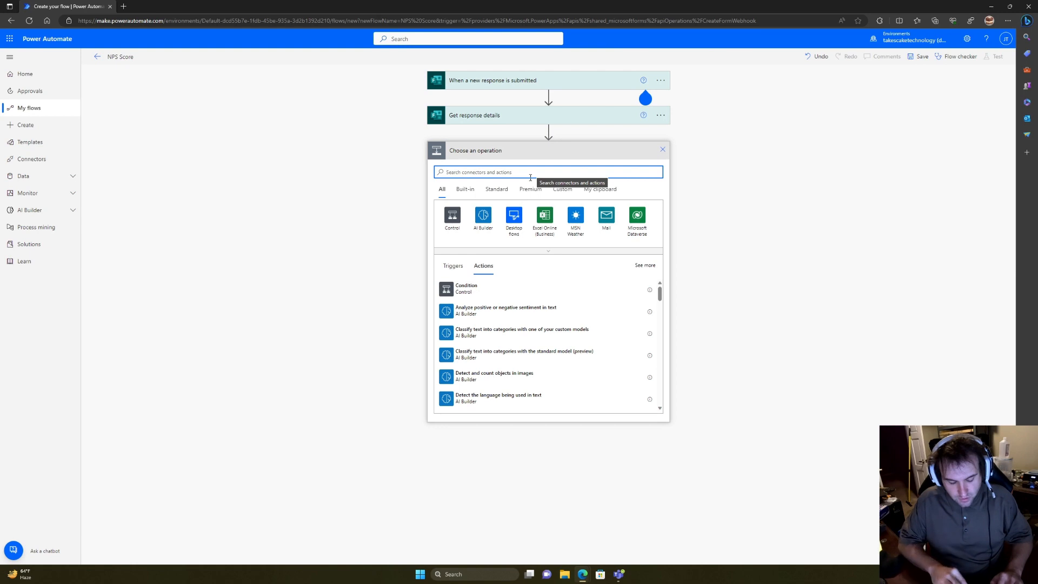
Step: Add an Excel add-row step targeting Takescake Space Documents, General/NPS Results.xlsx, Table1
text(ex)
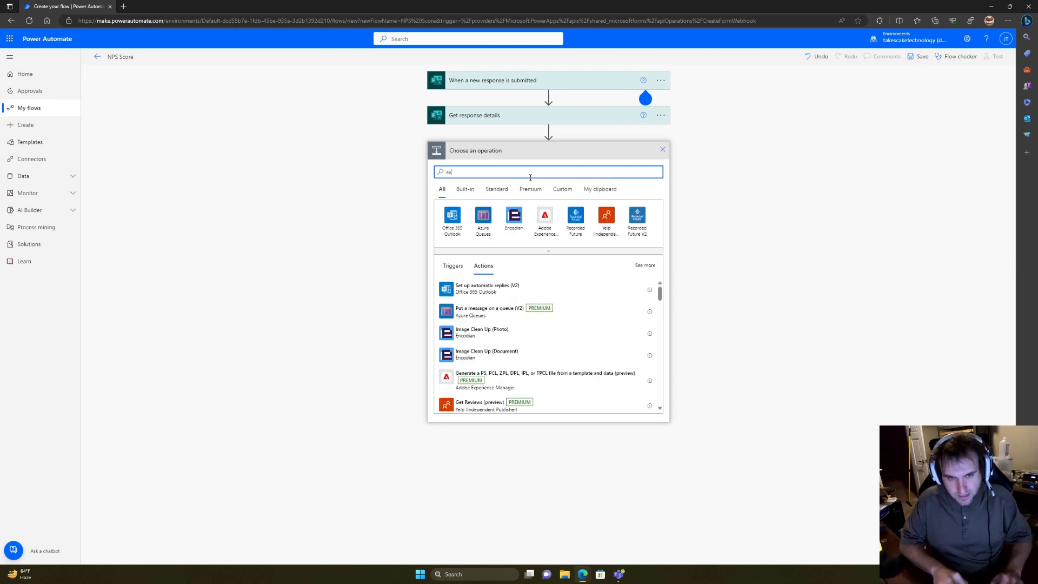
text(cel)
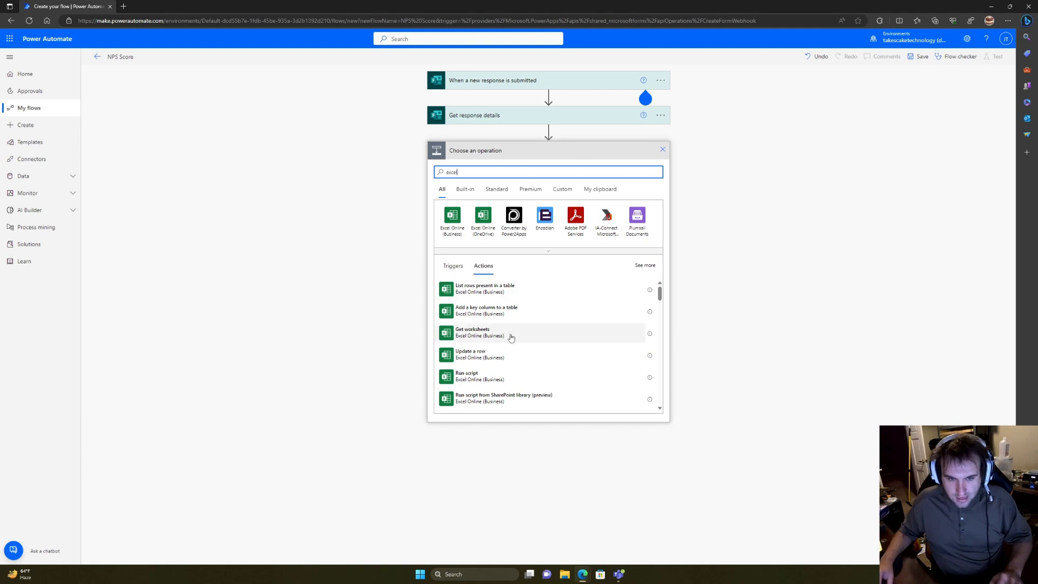
scroll(511, 338, down, 3)
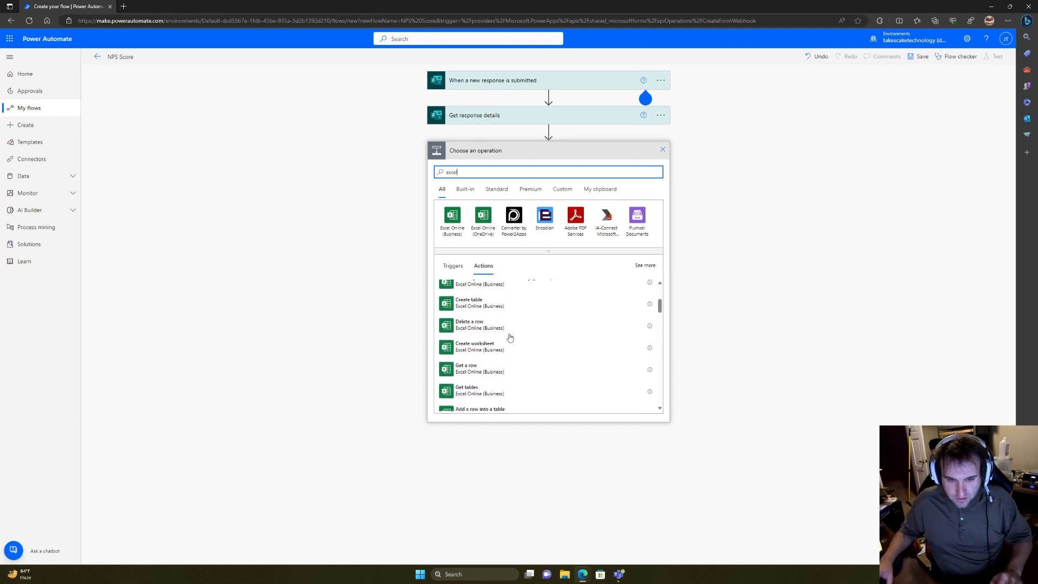
scroll(511, 340, down, 2)
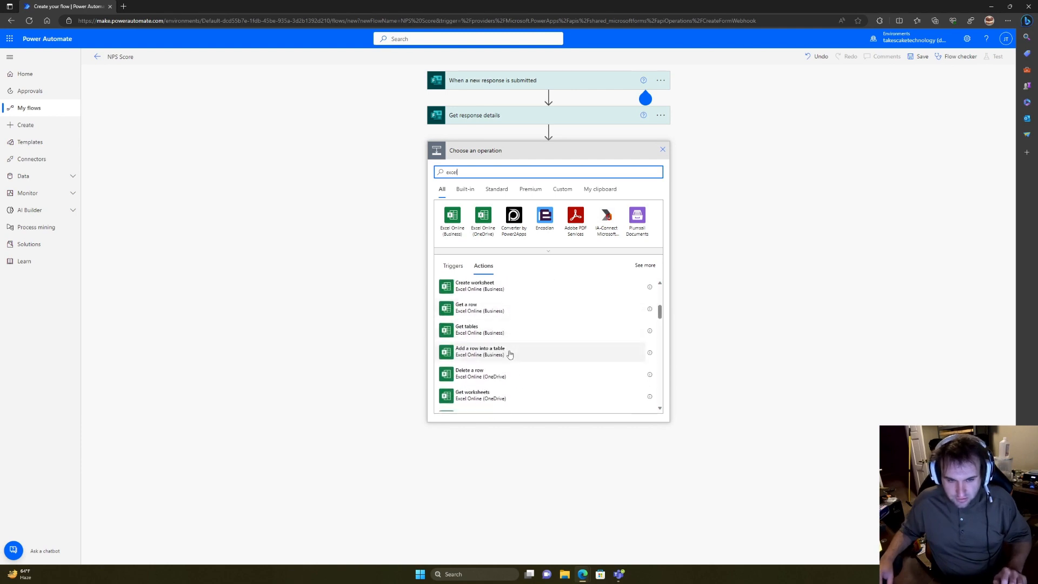
click(509, 354)
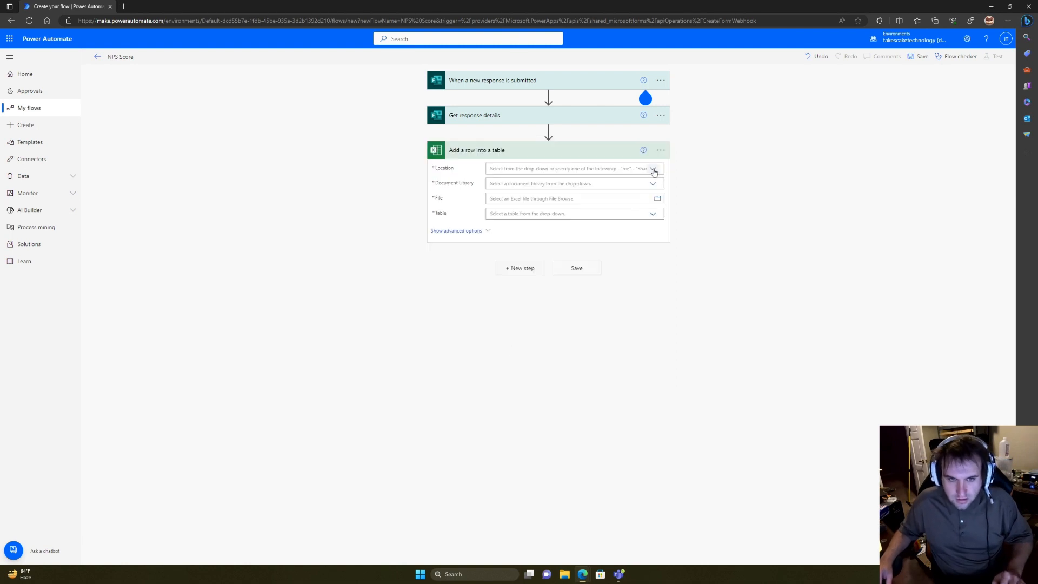
click(654, 169)
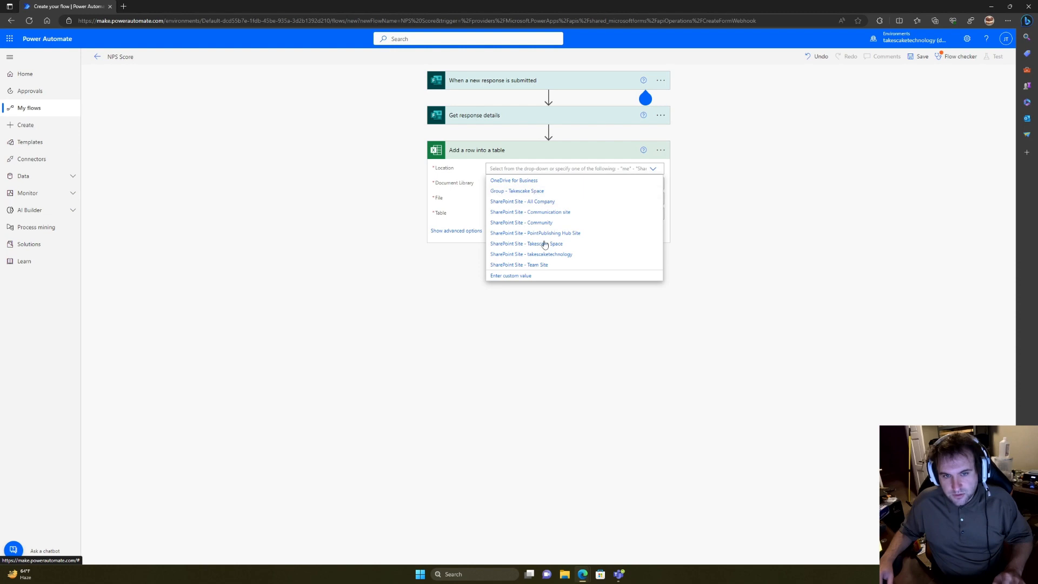
click(528, 195)
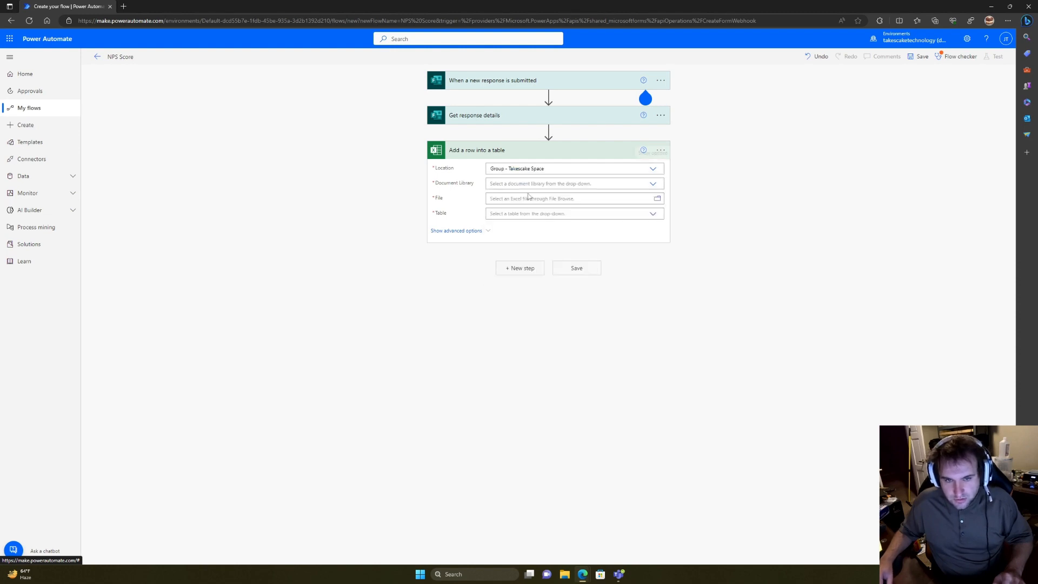
click(654, 184)
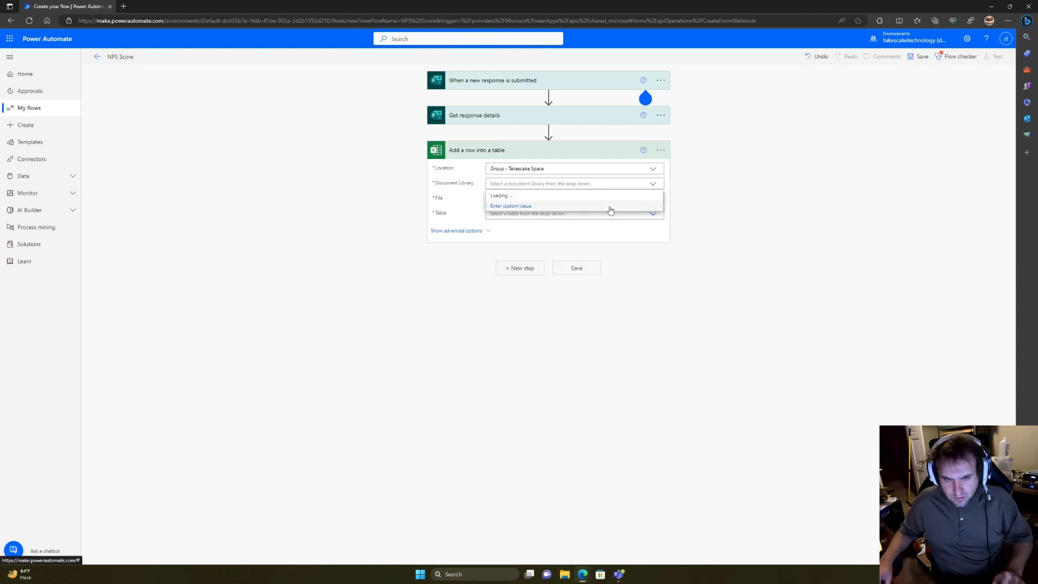
click(574, 195)
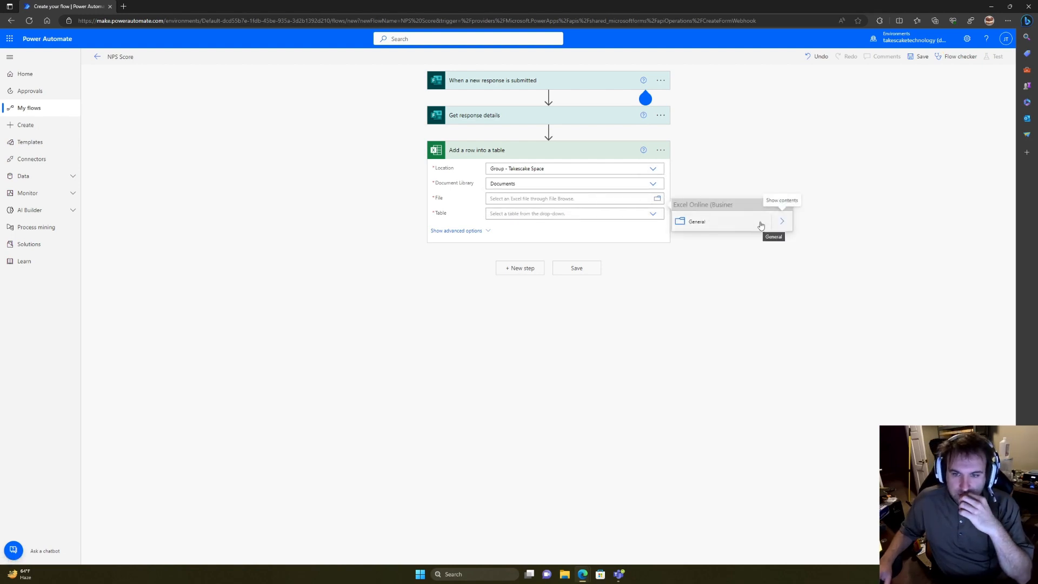
click(781, 222)
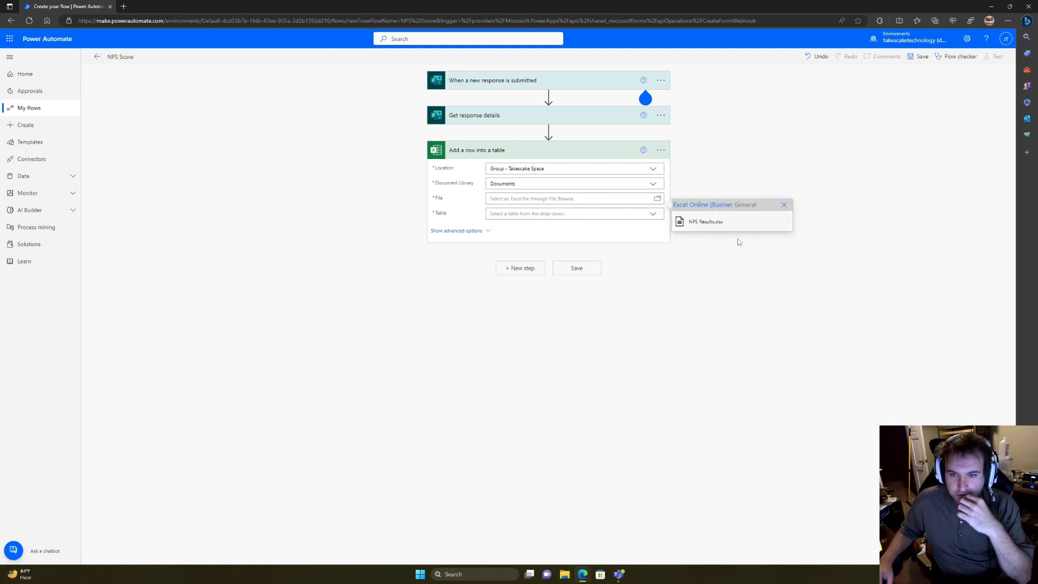
click(730, 232)
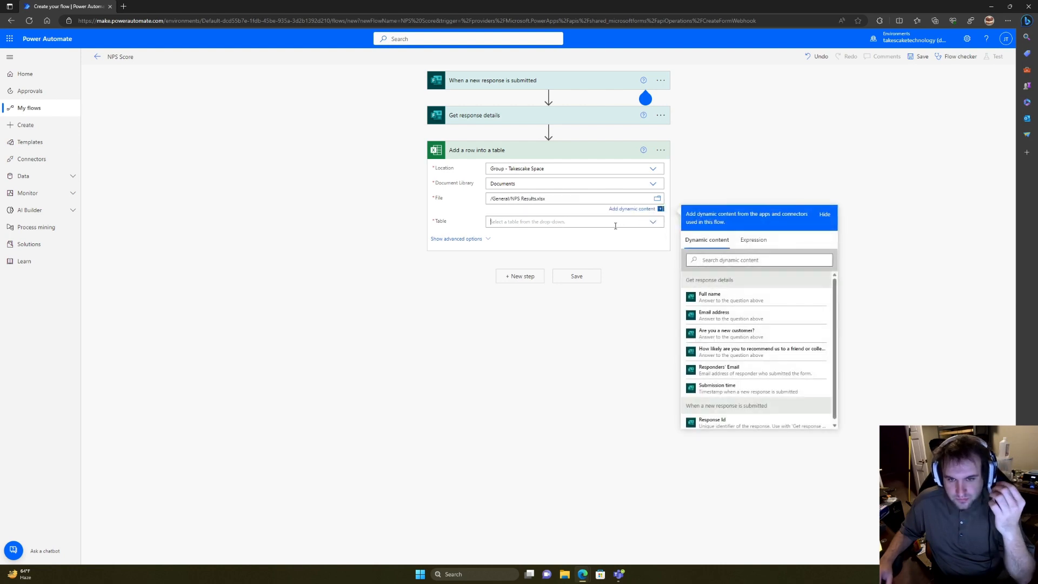
click(616, 226)
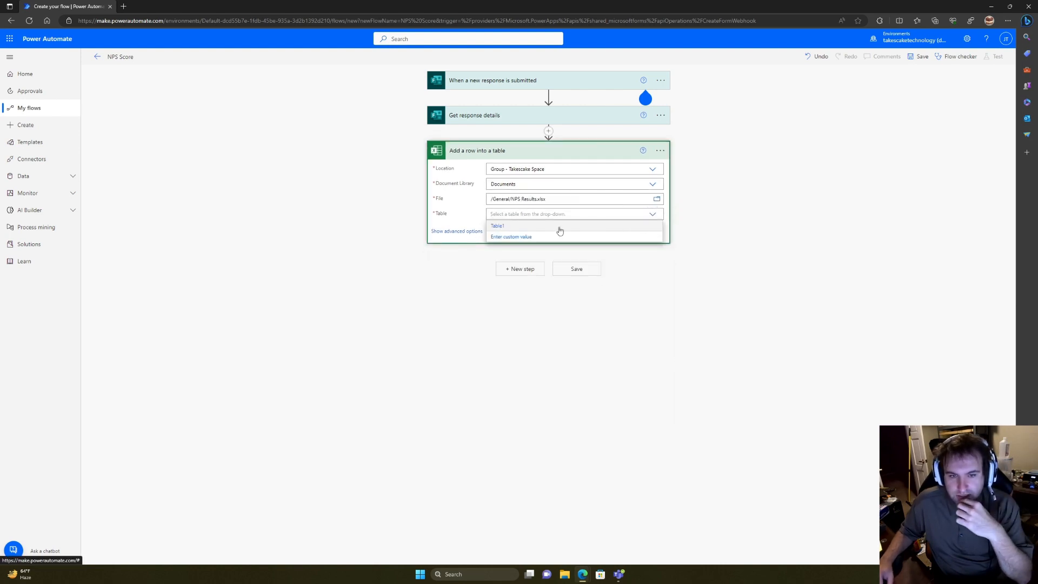
click(559, 226)
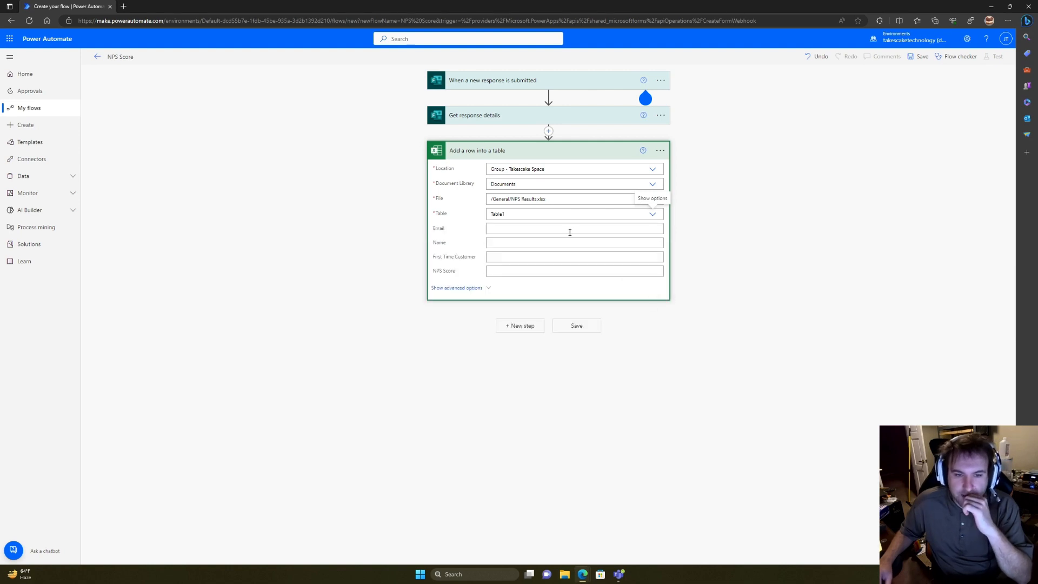
Step: Map email, full name, new-customer and likelihood answers into the four table columns
click(560, 229)
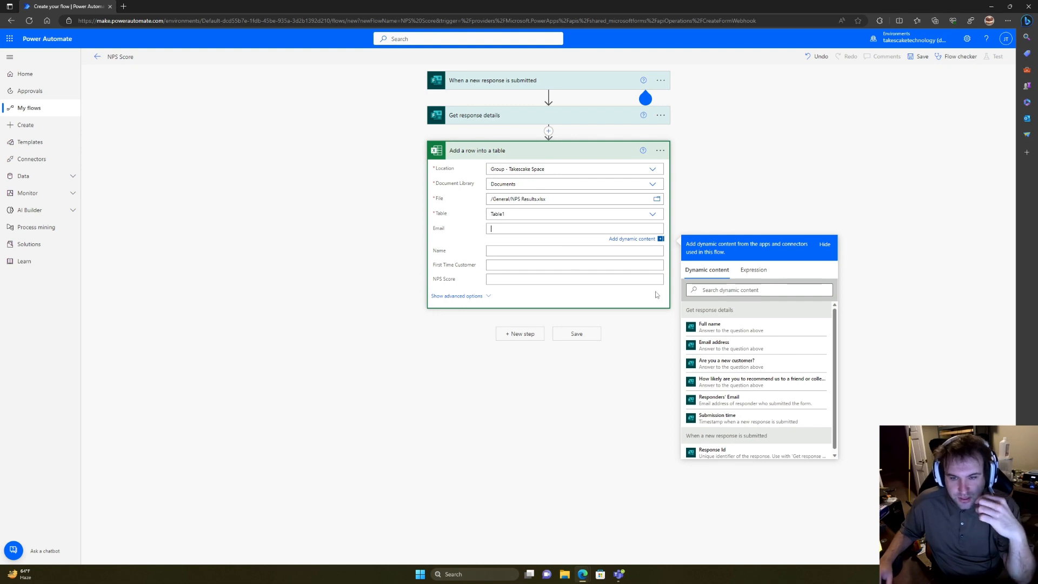
click(731, 344)
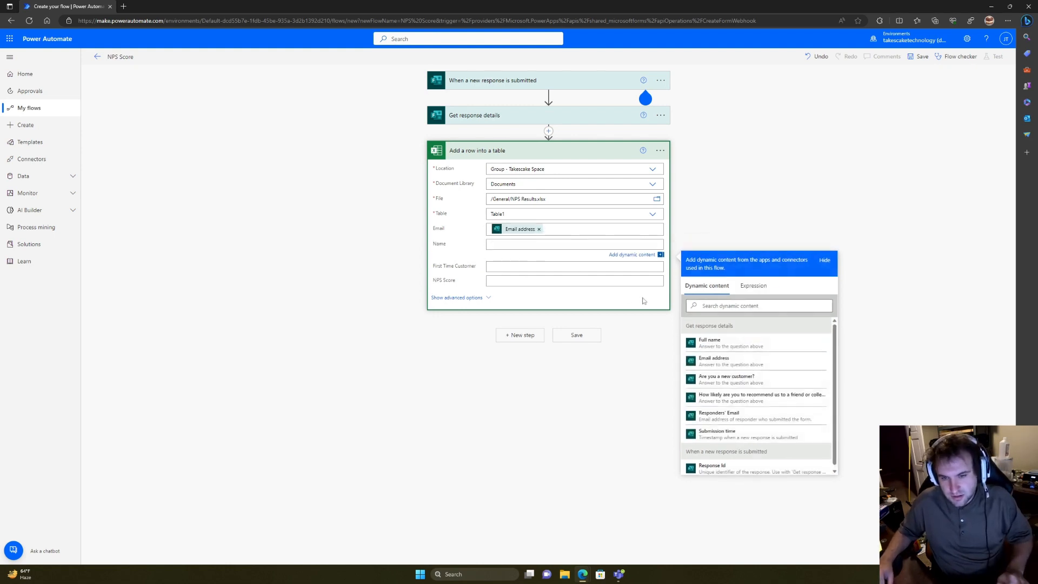
click(708, 341)
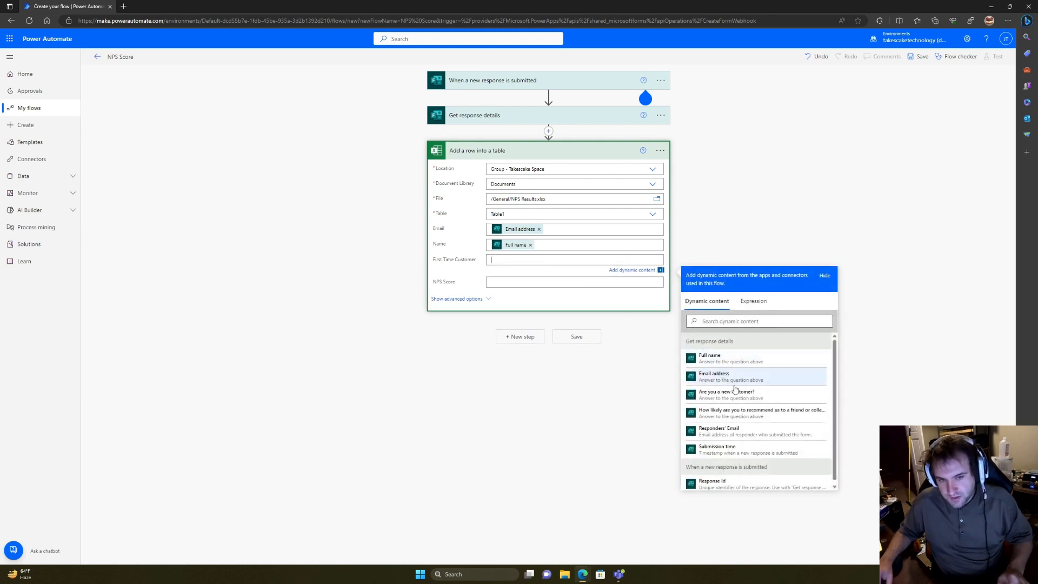
click(727, 394)
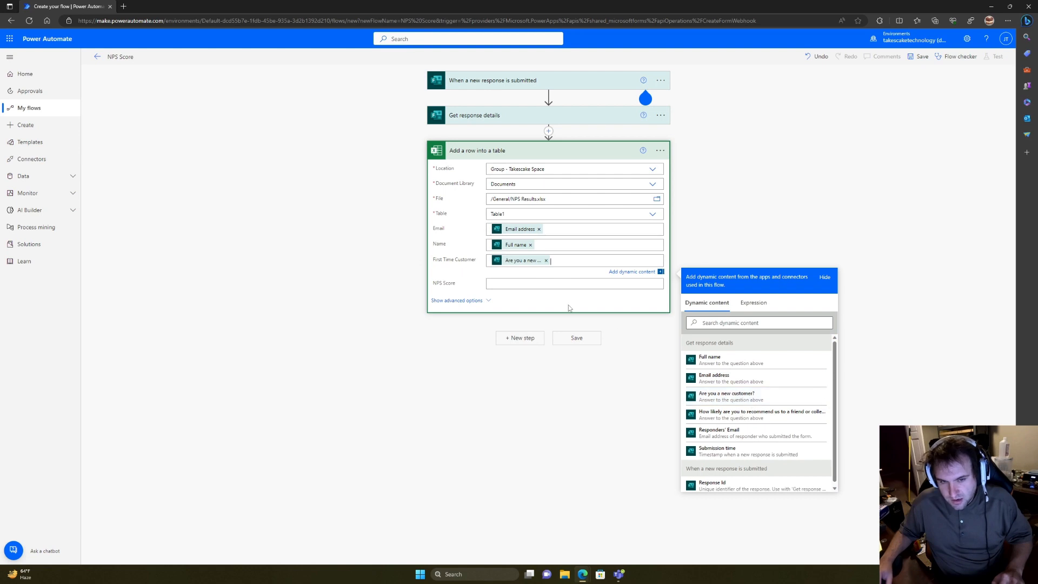
click(574, 284)
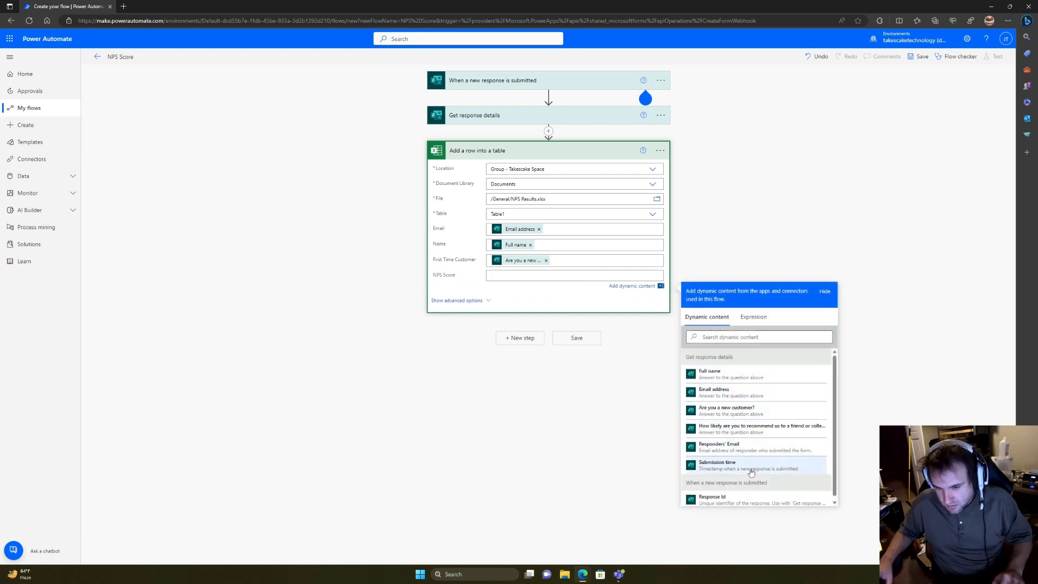
click(745, 436)
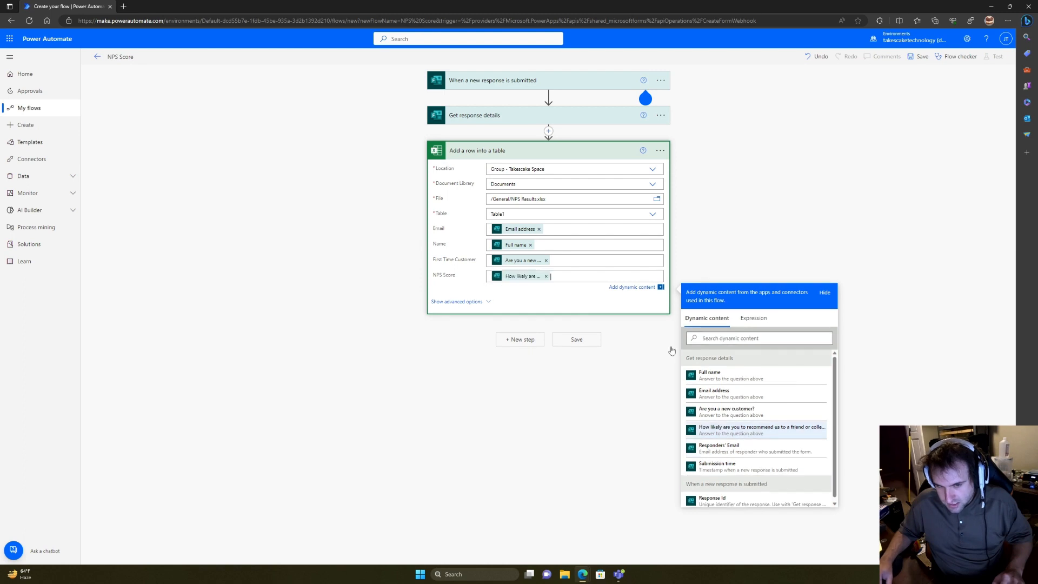
click(719, 235)
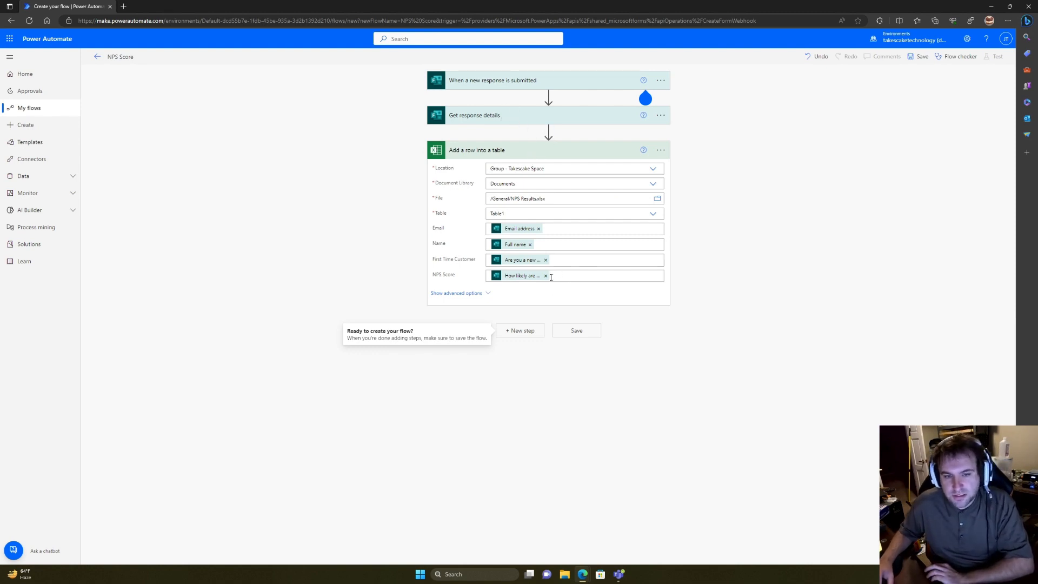
click(528, 331)
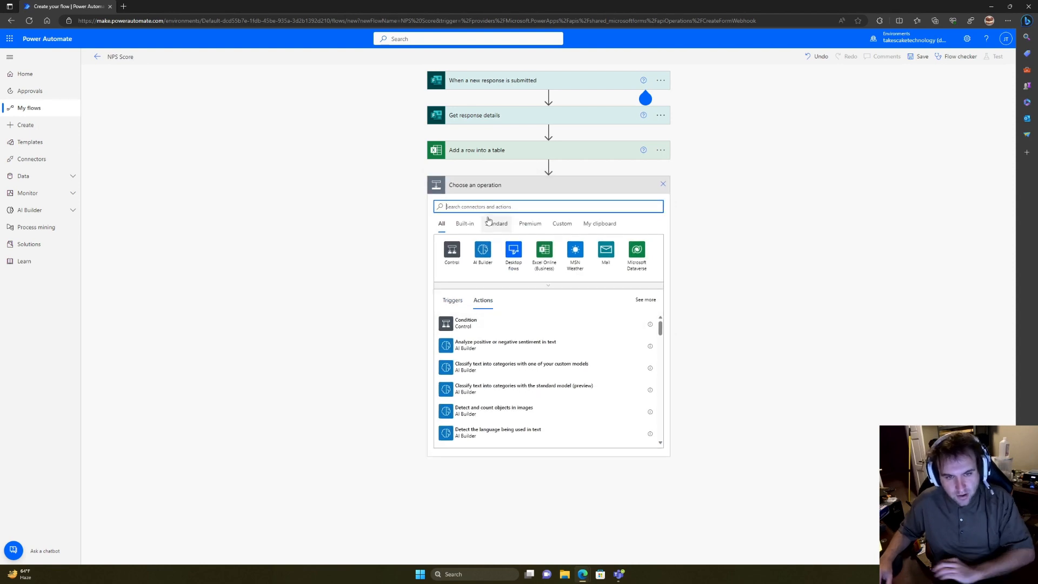
Step: Add the Teams 'Post message in a chat or channel' action, posting to a Channel
text(post a )
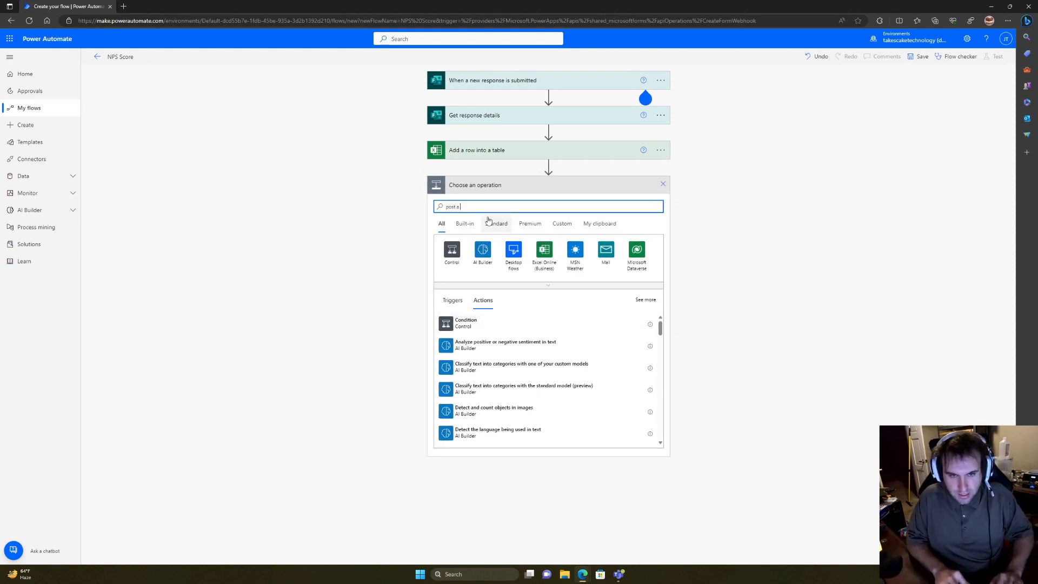
text(mes)
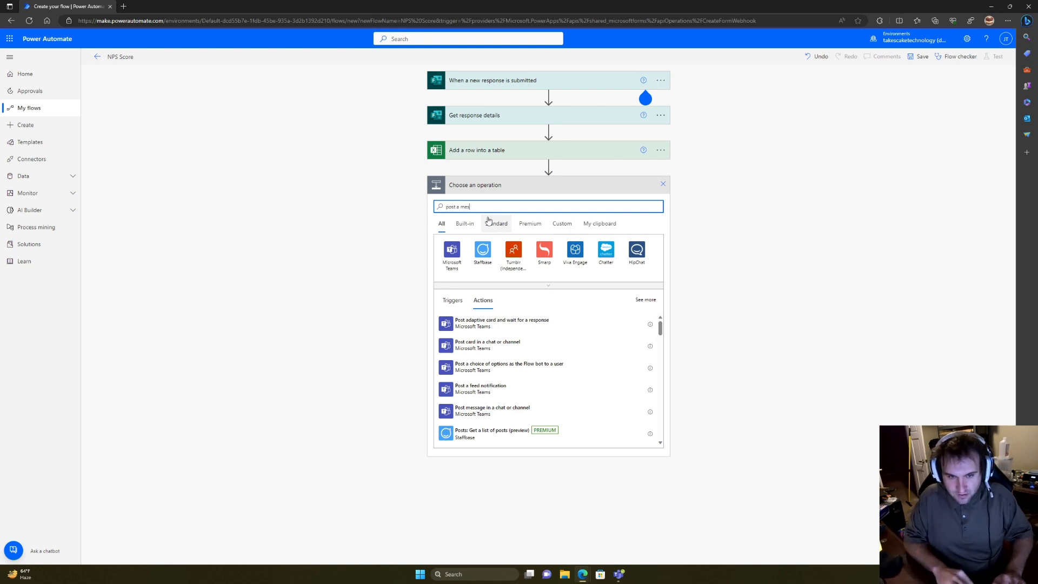
text(s)
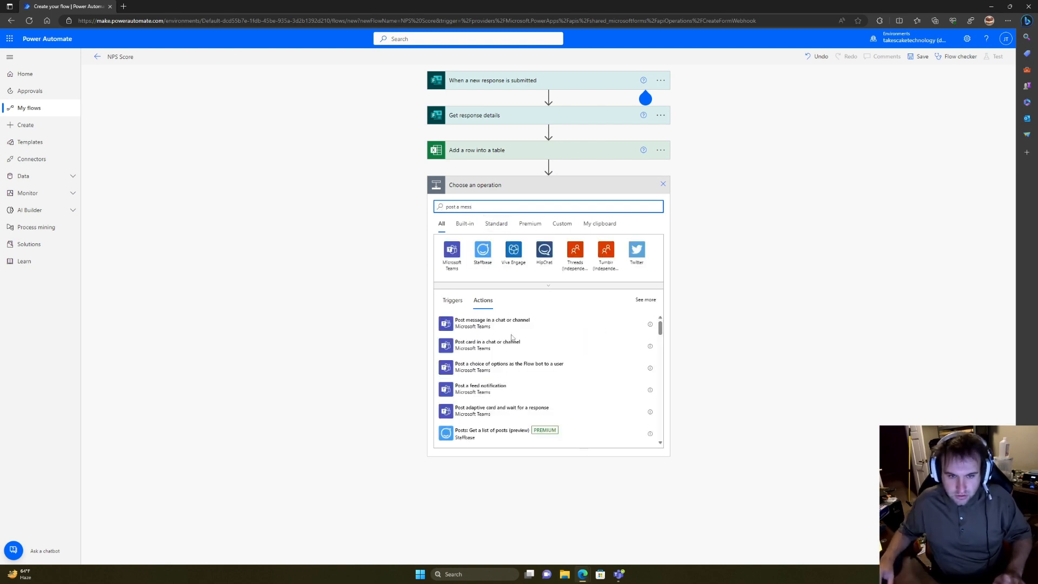
click(514, 327)
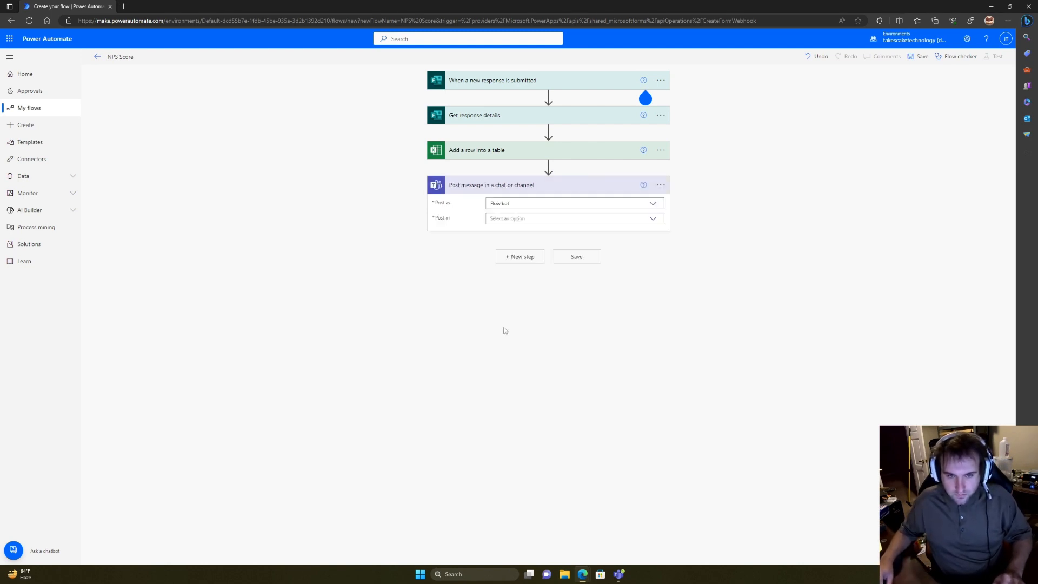
click(652, 220)
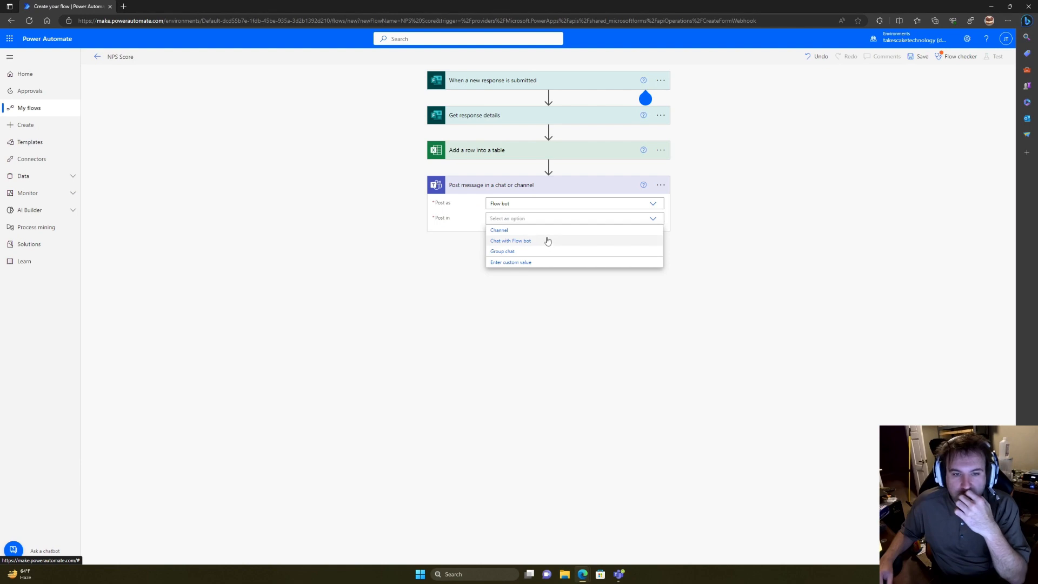
click(546, 230)
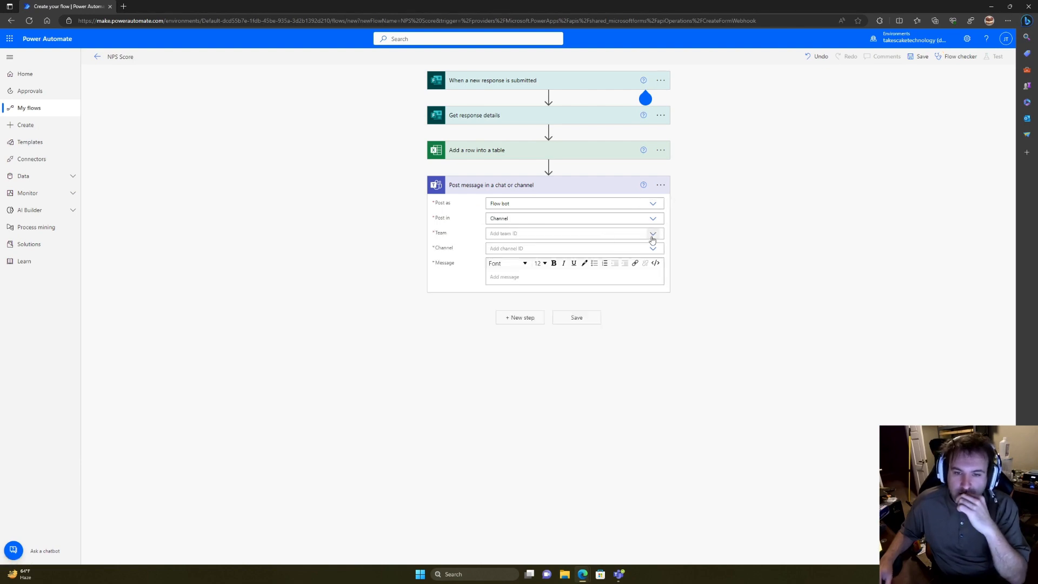
Step: Set the post's Team to Takescake Space and Channel to General
click(652, 234)
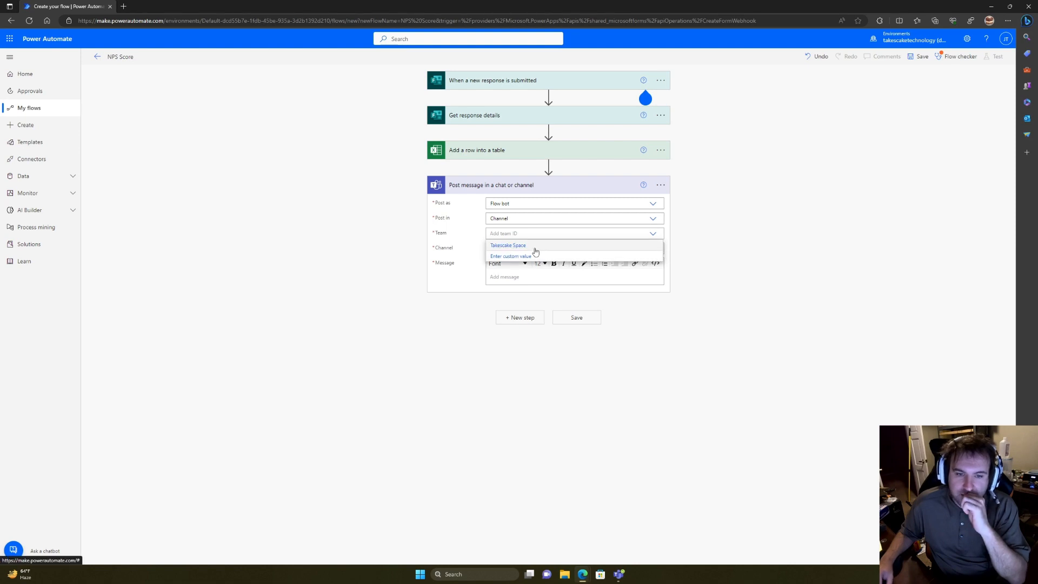
click(532, 246)
mouse_move(617, 574)
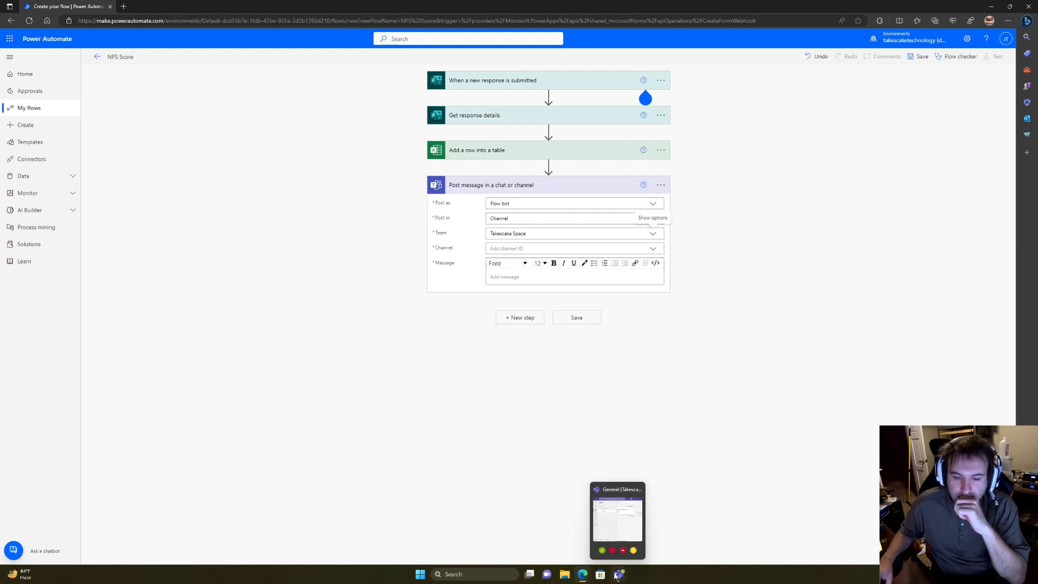
click(630, 558)
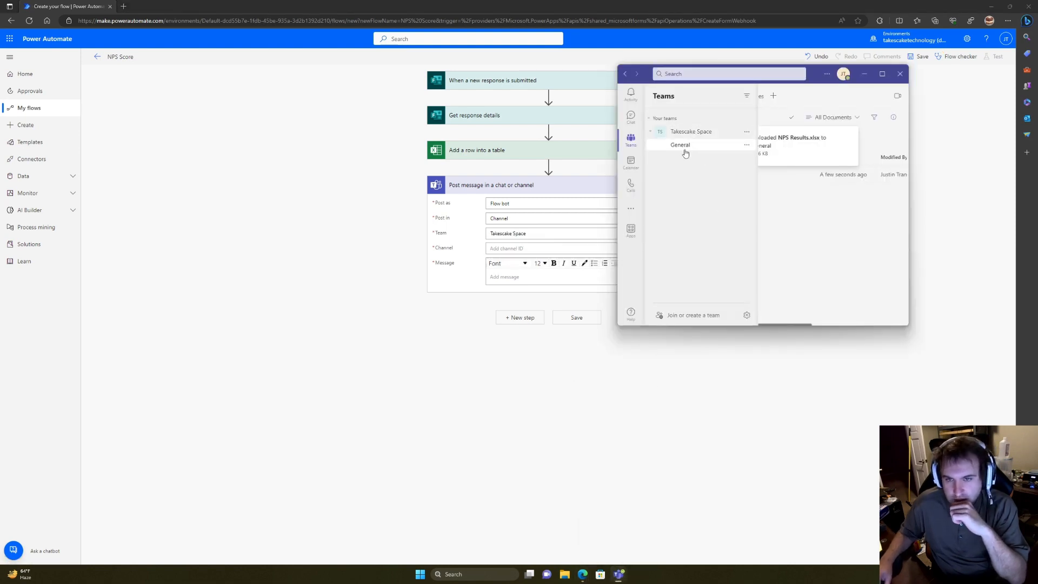
click(357, 317)
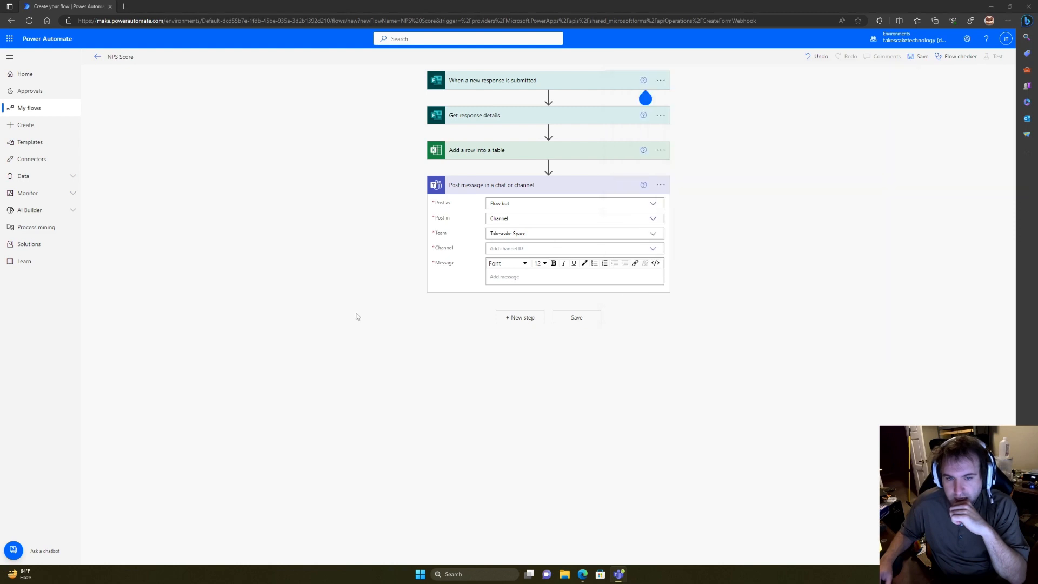
click(654, 250)
click(586, 260)
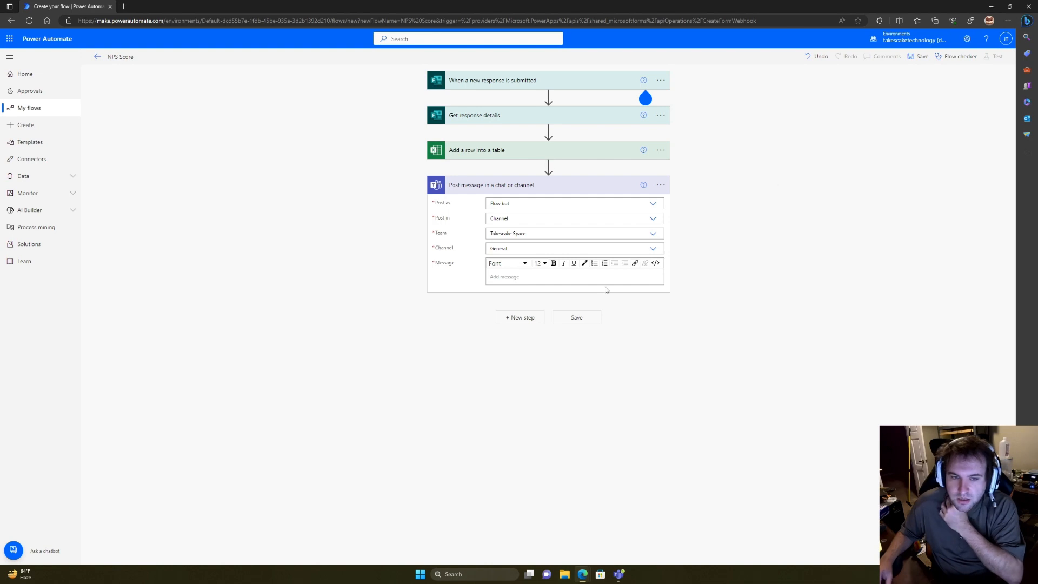
Step: Write the message's first line, 'New NPS Score from:', followed by the dynamic Email field
click(555, 277)
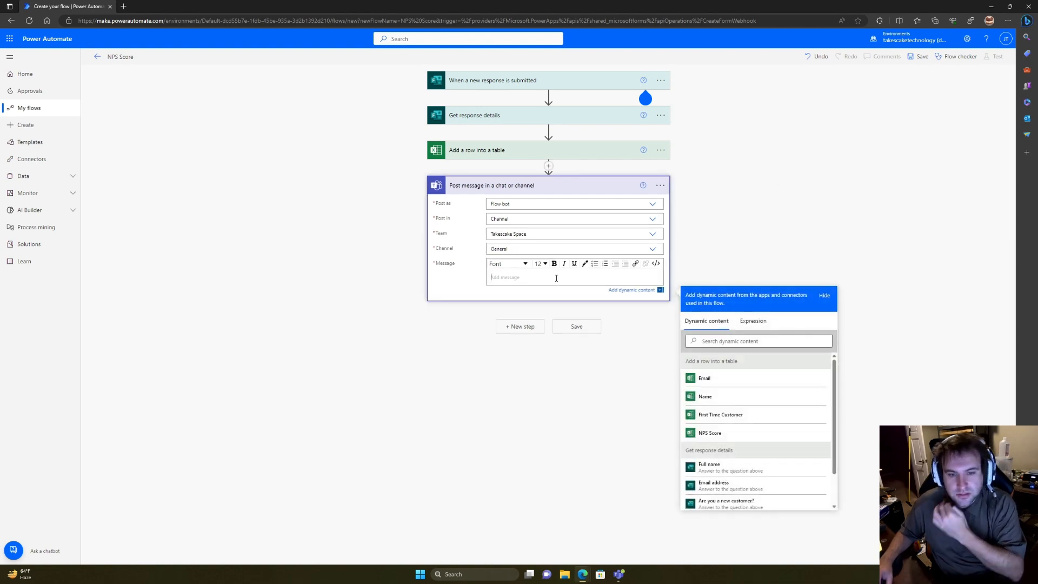
text(New)
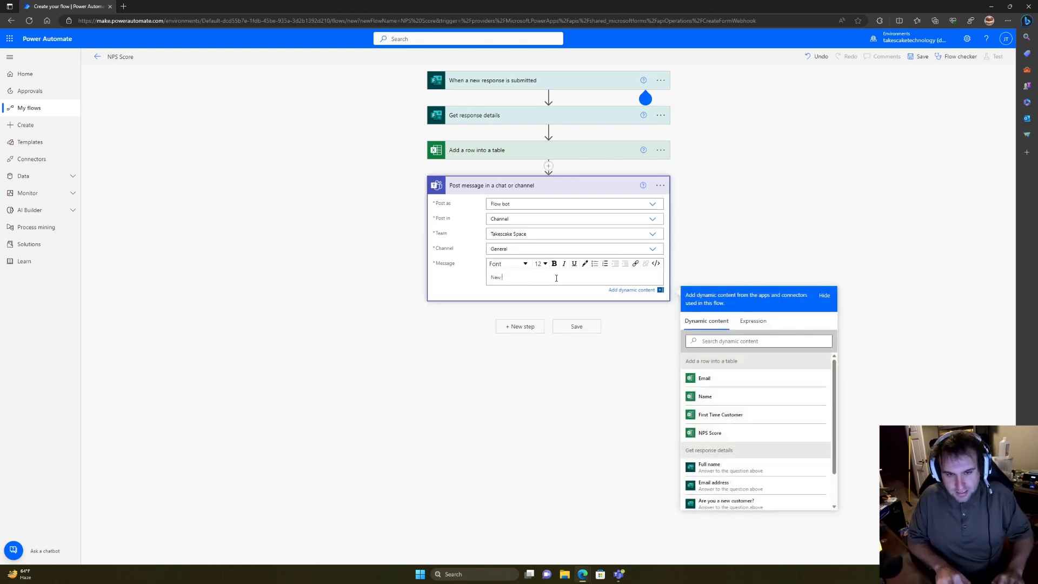
text( NP)
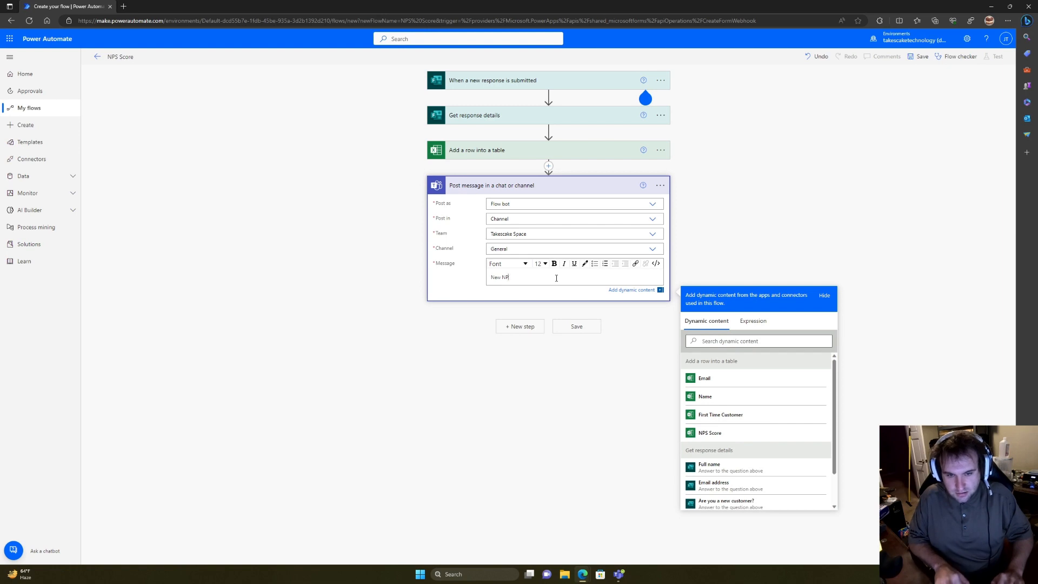
text(S Sc)
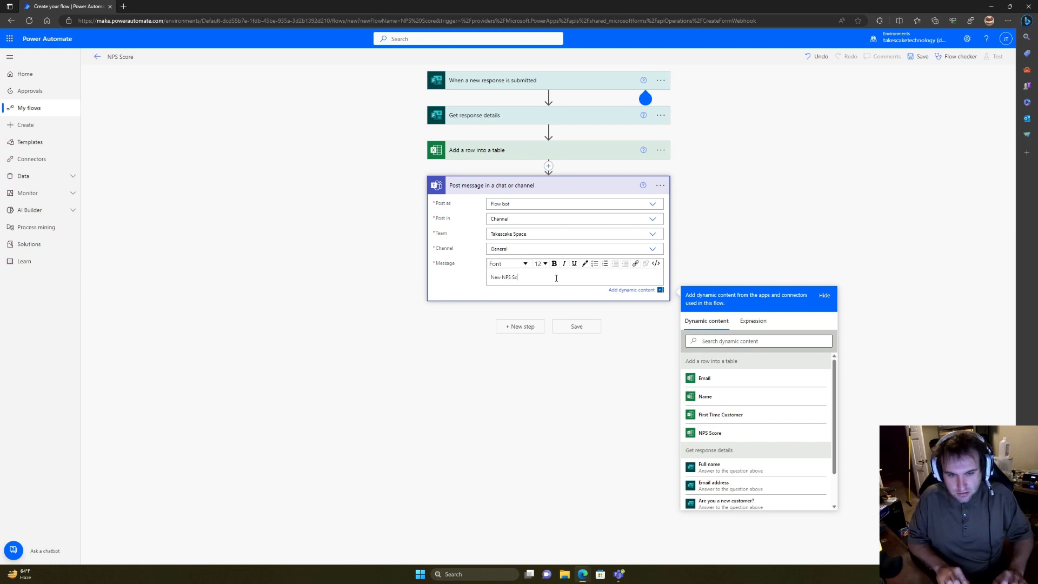
text(ore:)
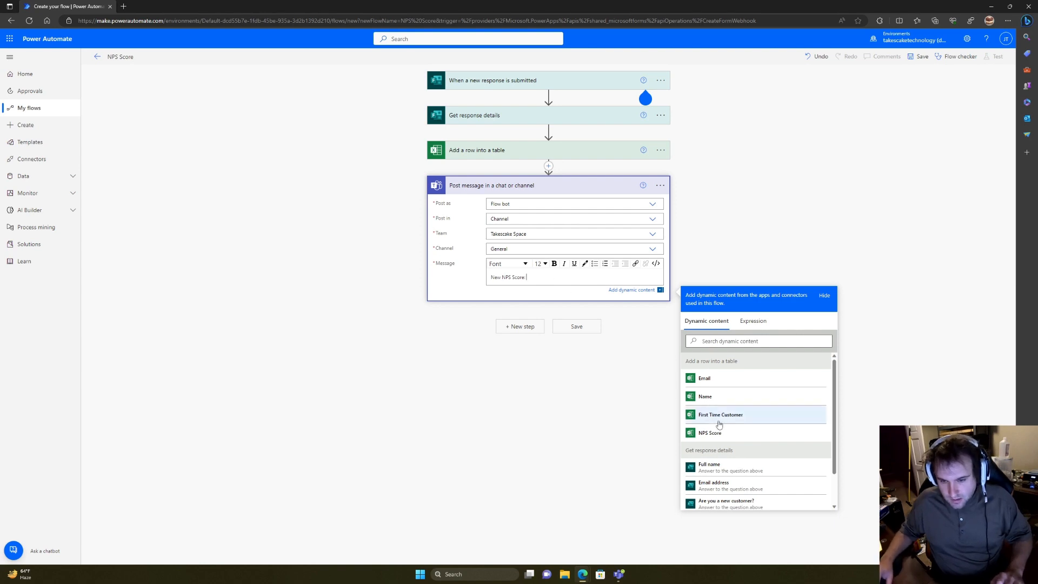
scroll(719, 427, down, 1)
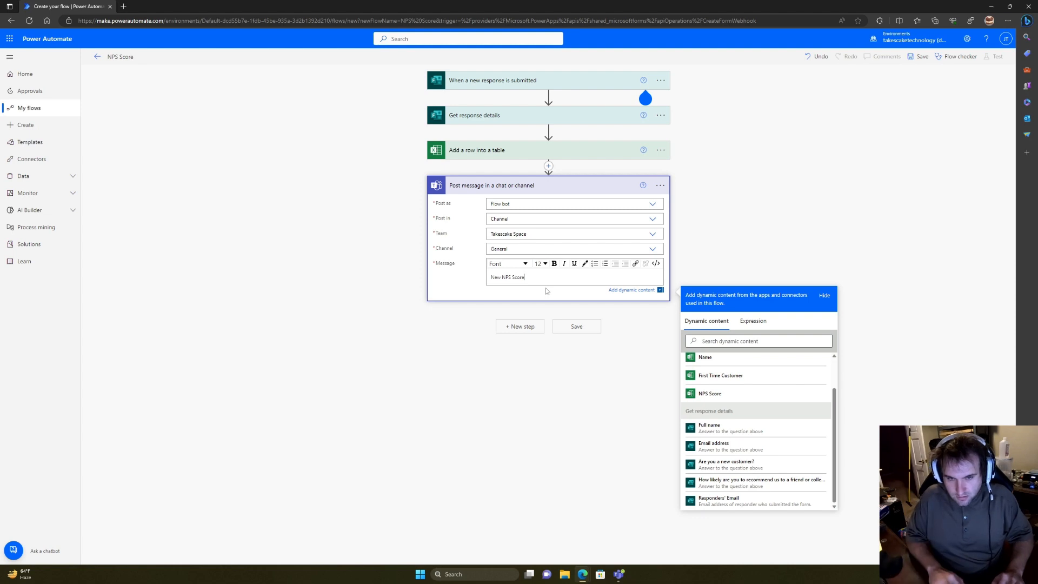
text(from:)
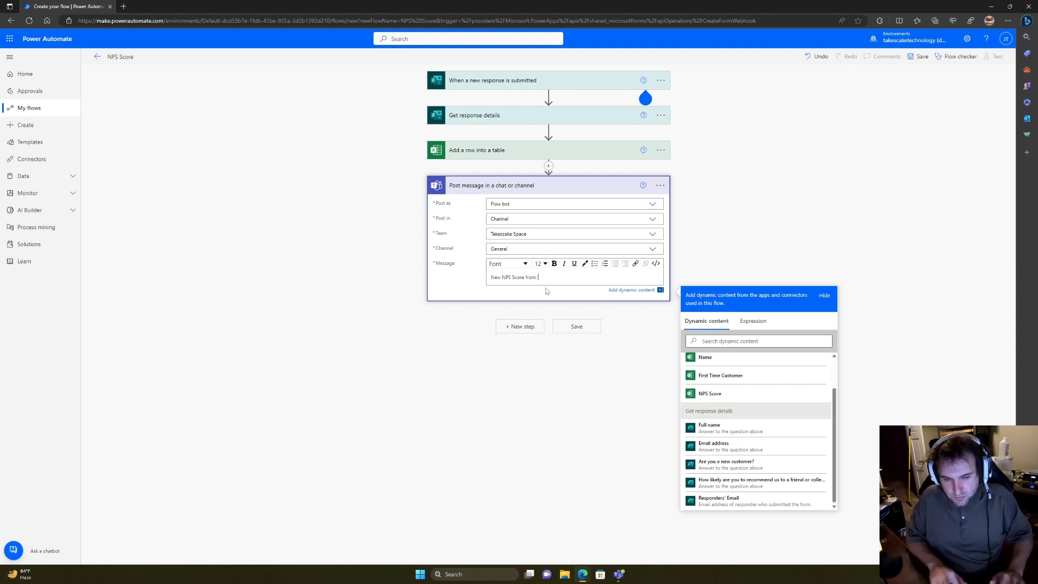
scroll(767, 378, up, 1)
click(749, 379)
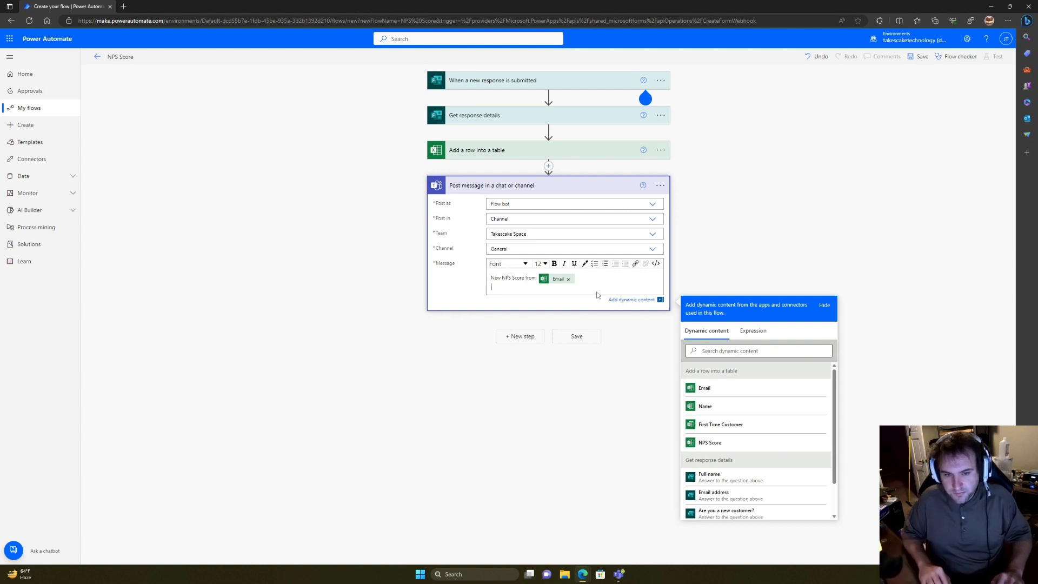
Step: Add a second line 'Score:' with the dynamic NPS Score value, and save the flow
key(Return)
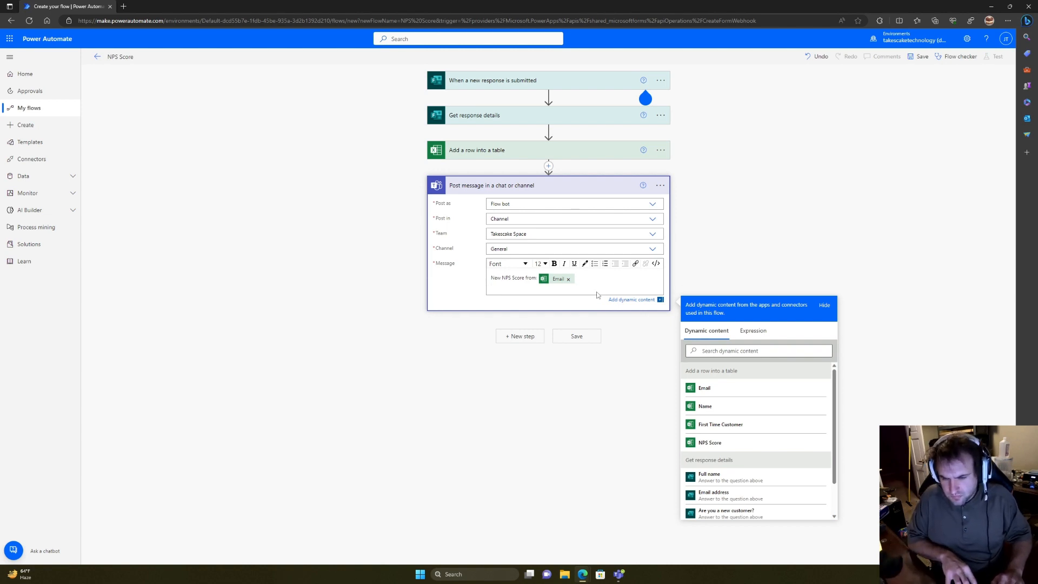
text(New)
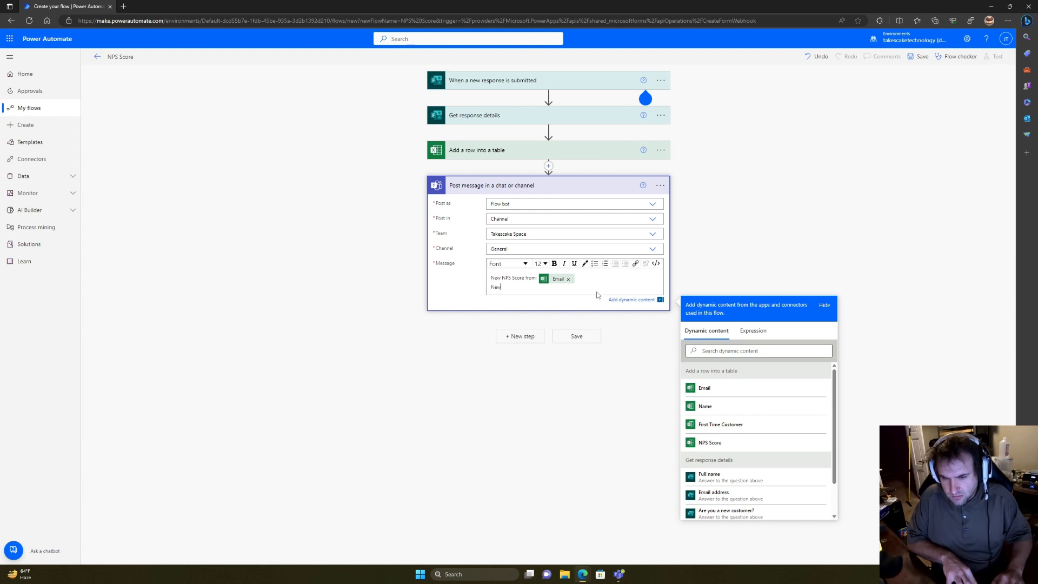
key(BackSpace)
key(BackSpace)
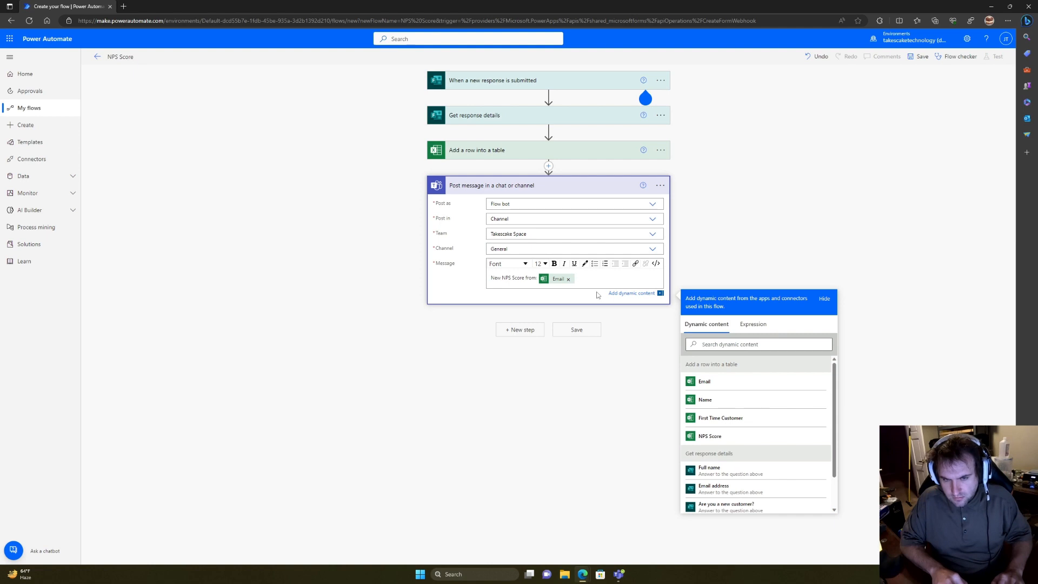
key(Return)
text(Score:)
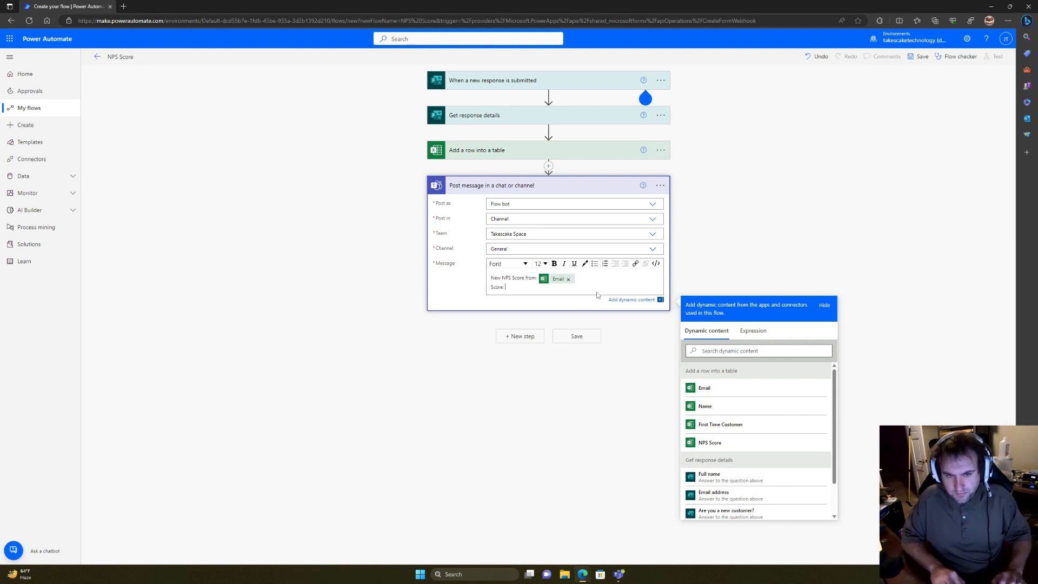
click(709, 442)
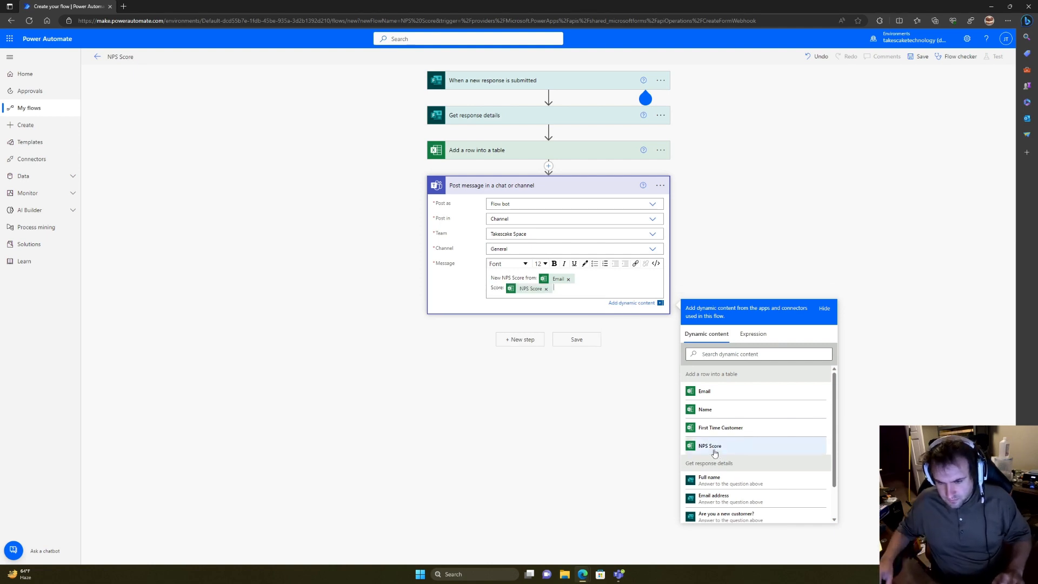
click(571, 339)
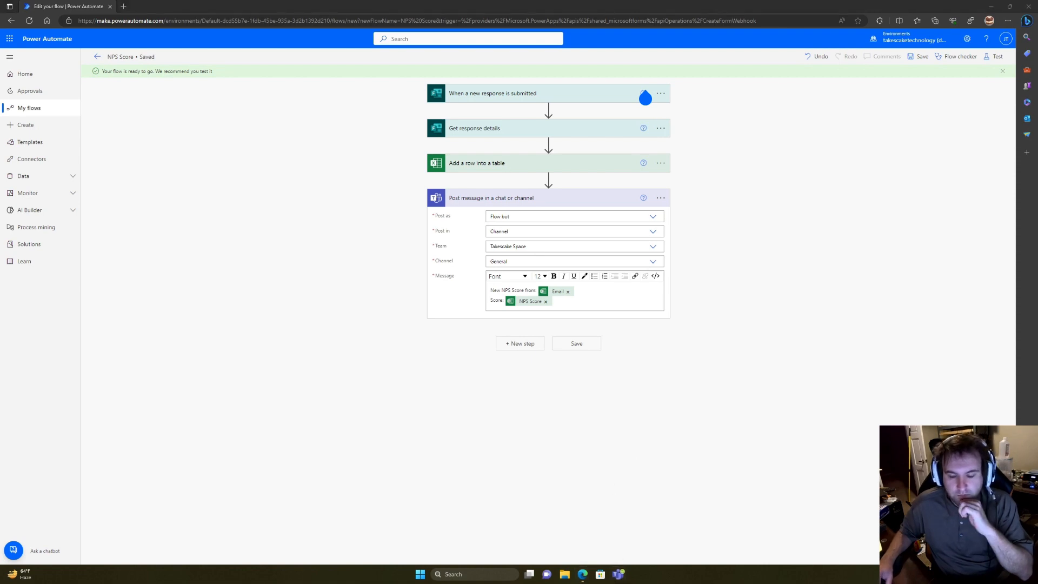
Step: Snap Teams to the left half beside the survey, showing General channel posts
mouse_move(589, 576)
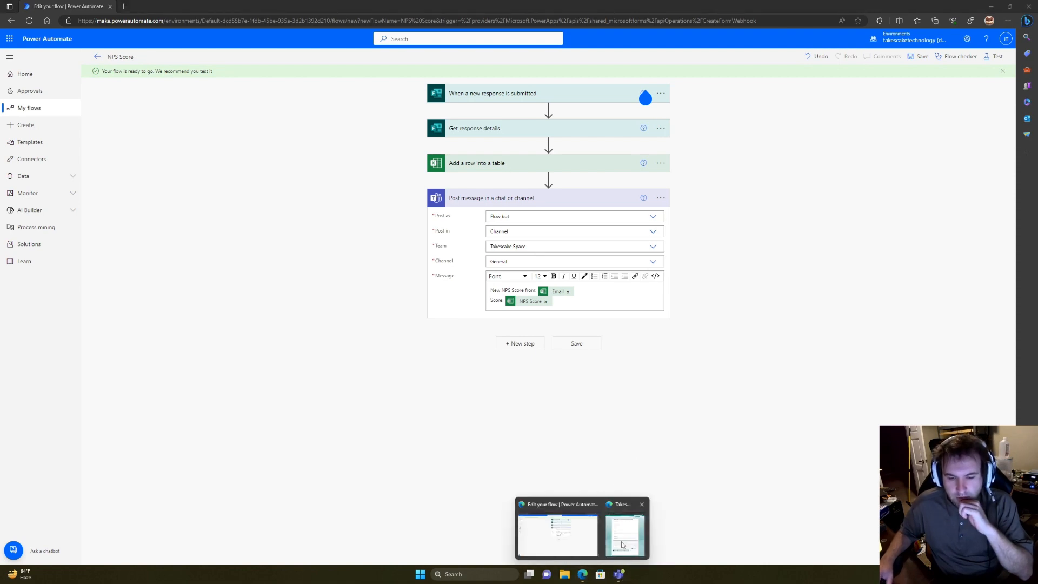
click(625, 532)
click(622, 574)
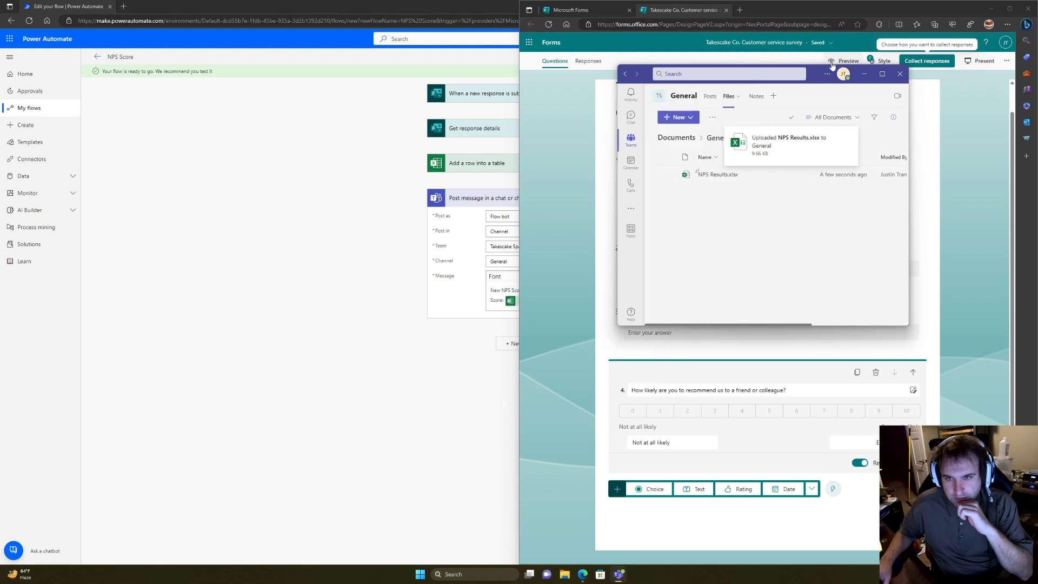
drag(817, 78, 345, 82)
click(239, 101)
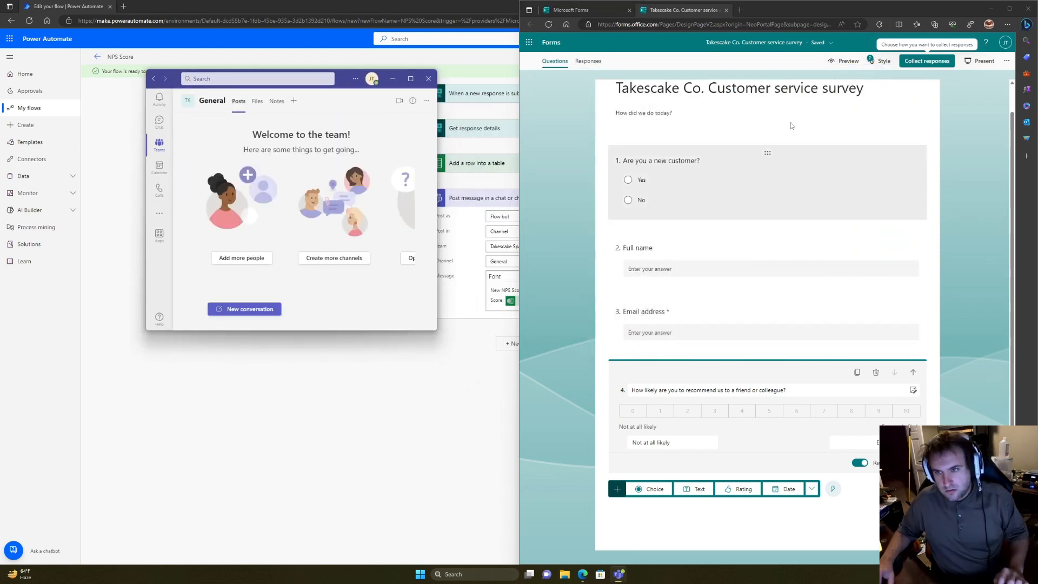
Step: Check the survey's response link under Collect responses, then preview the form as a respondent
click(913, 62)
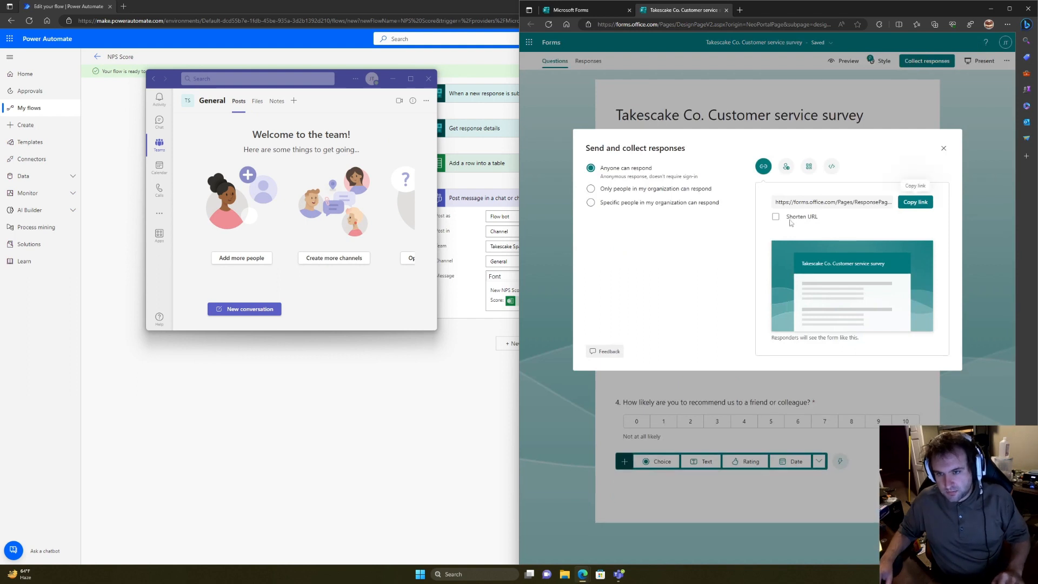
click(865, 203)
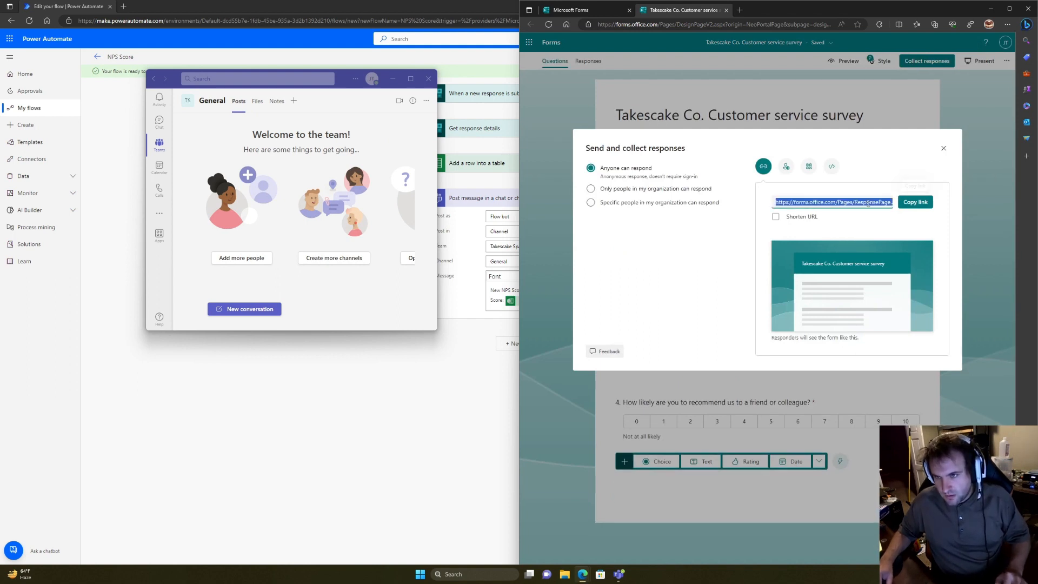
click(943, 148)
click(844, 61)
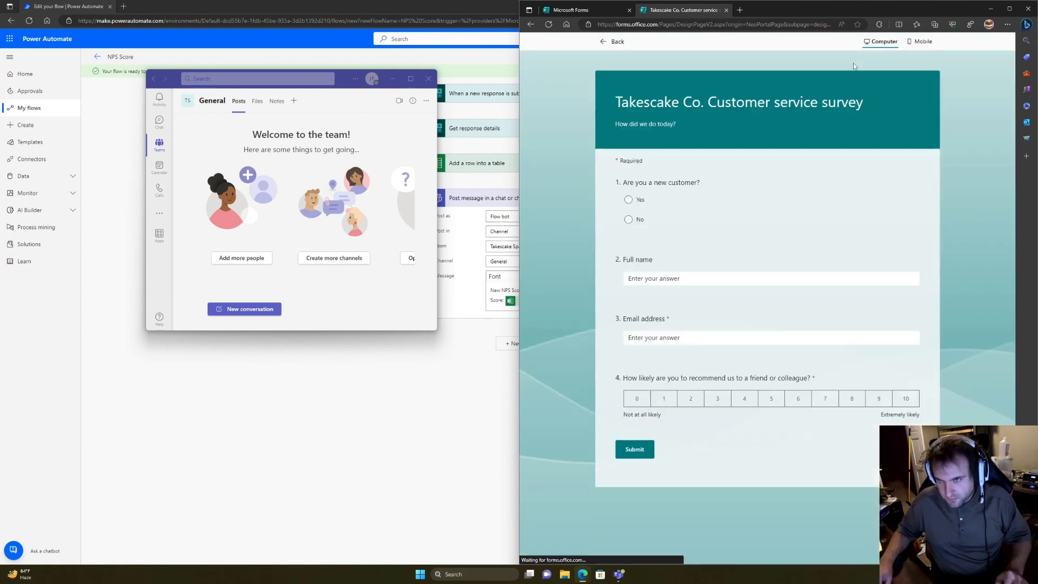
Step: Answer Yes to being a new customer and enter a test full name and email address
click(640, 202)
click(658, 278)
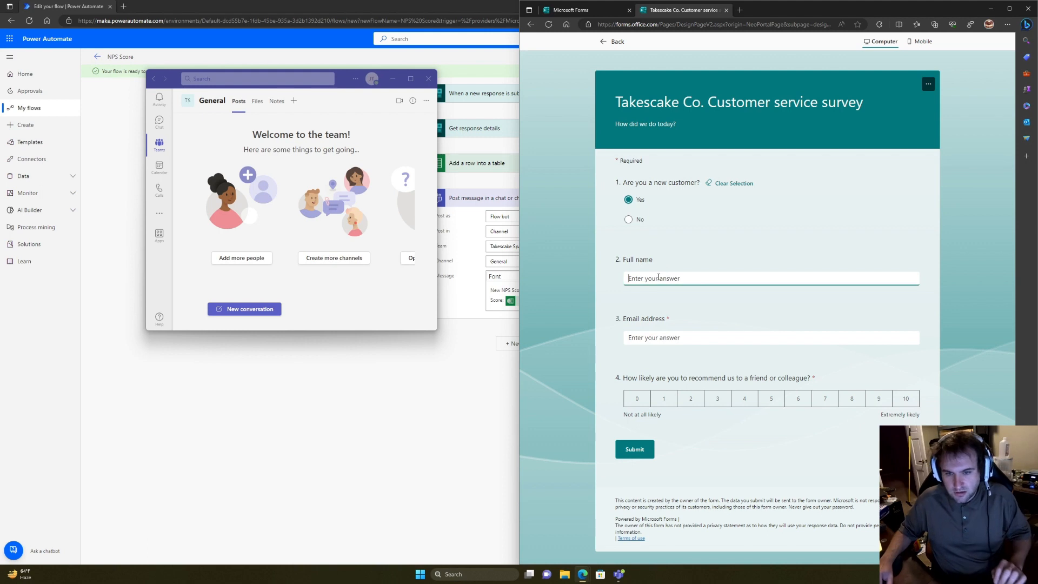
text(You)
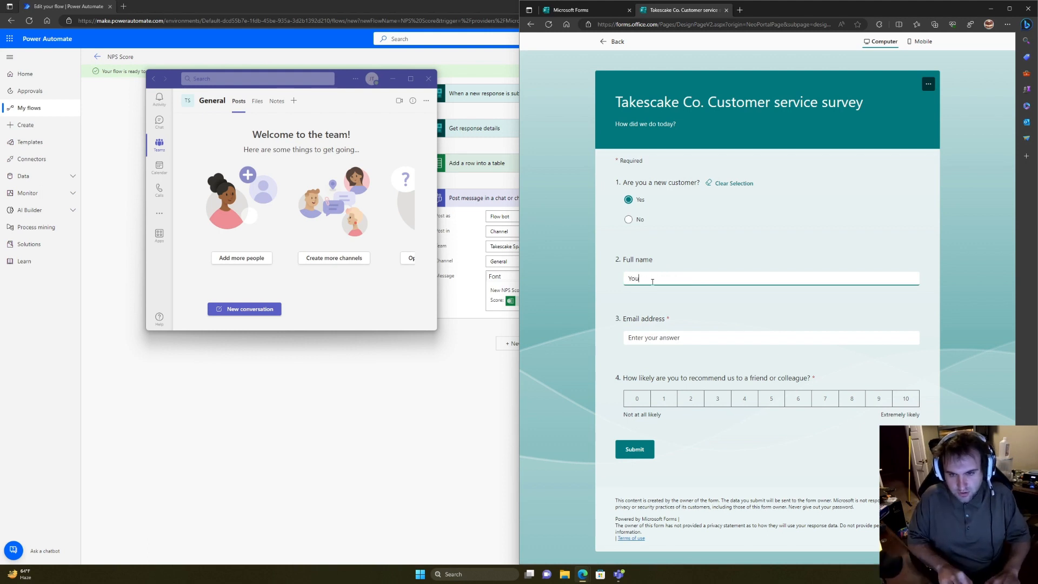
text(tube Viewers)
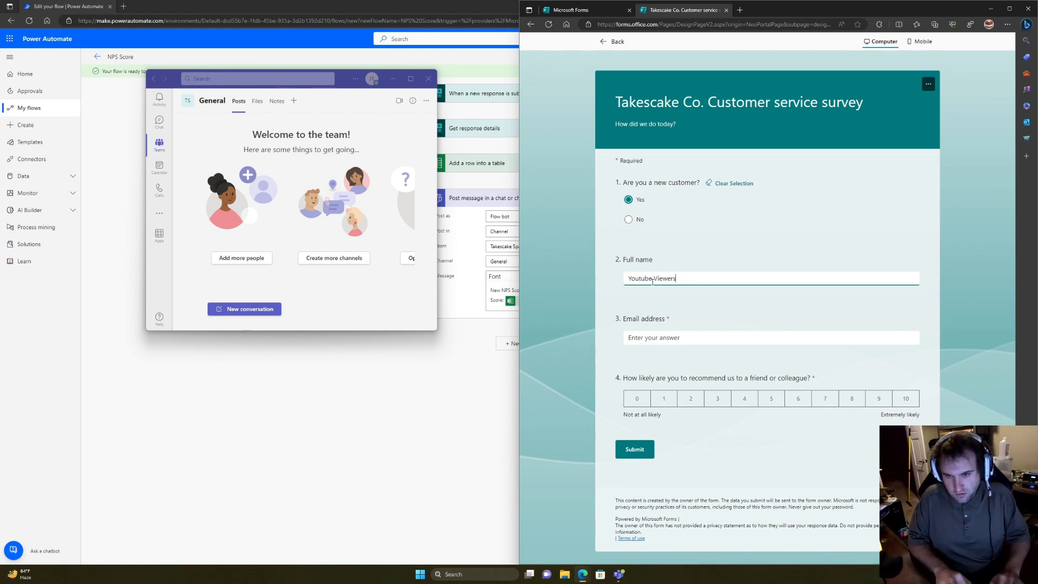
key(Tab)
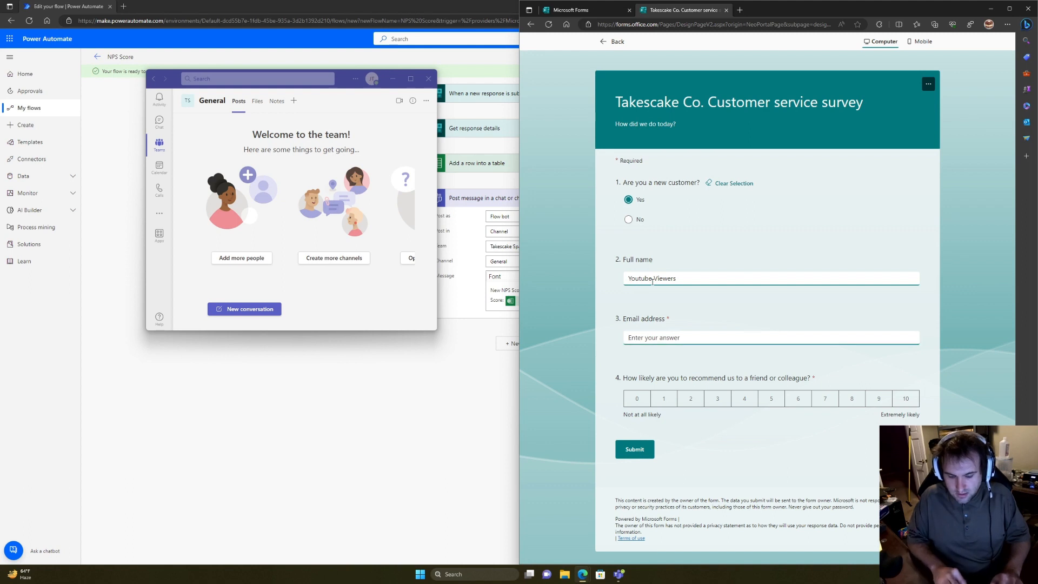
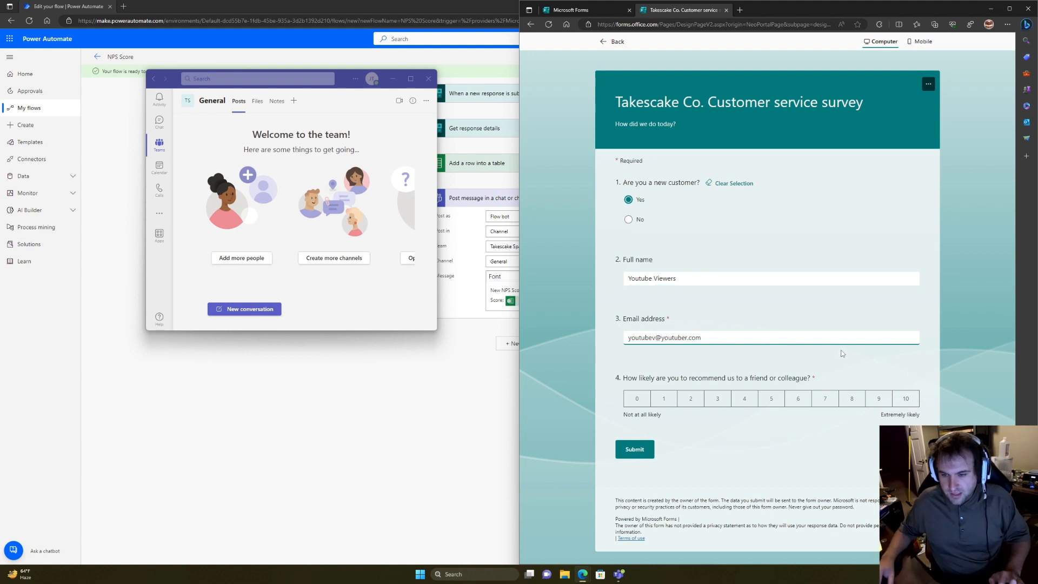
Step: Set the recommendation rating to 4 and submit the response
click(874, 401)
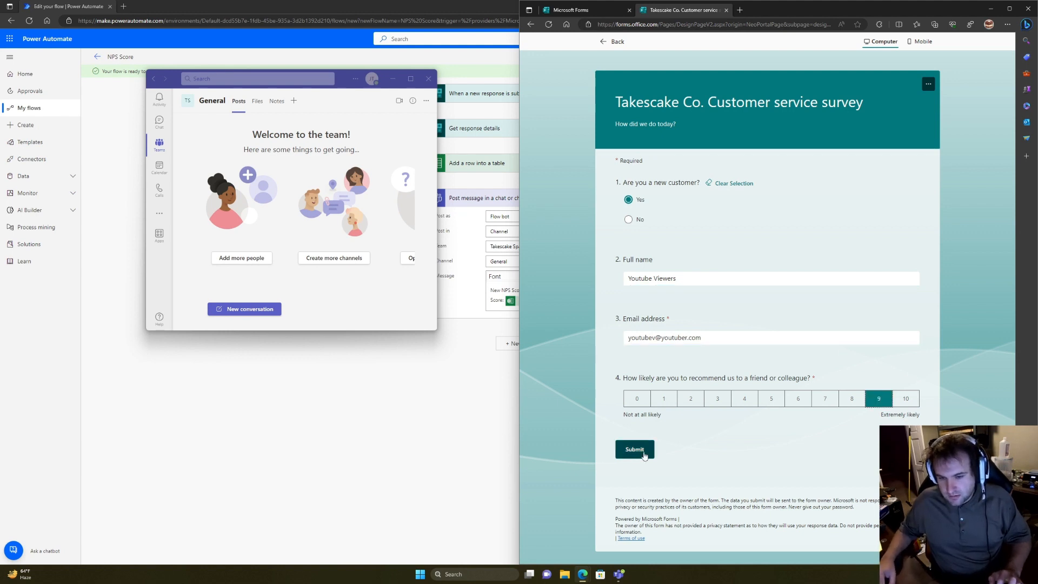
click(745, 401)
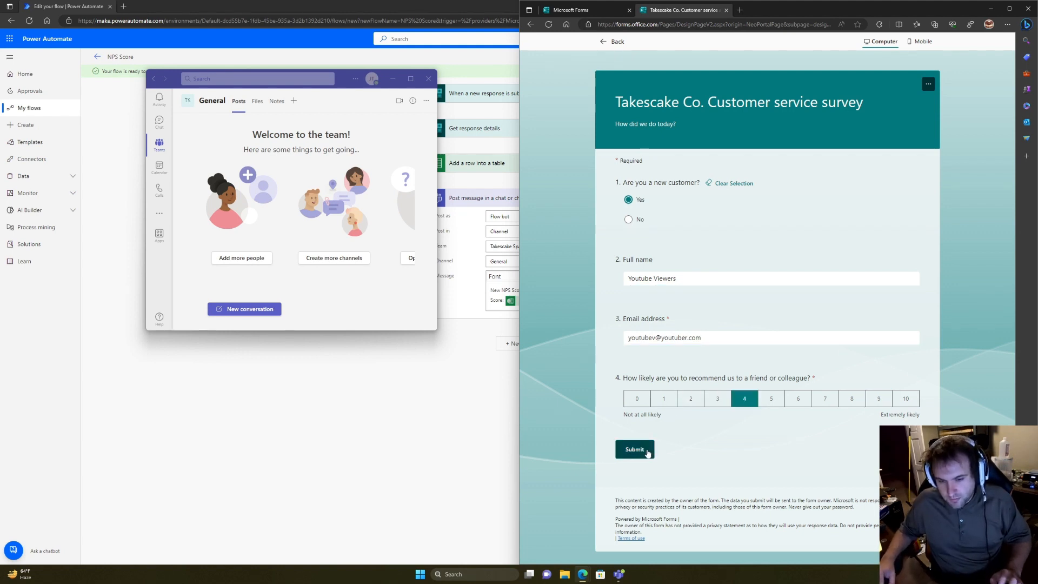
click(644, 449)
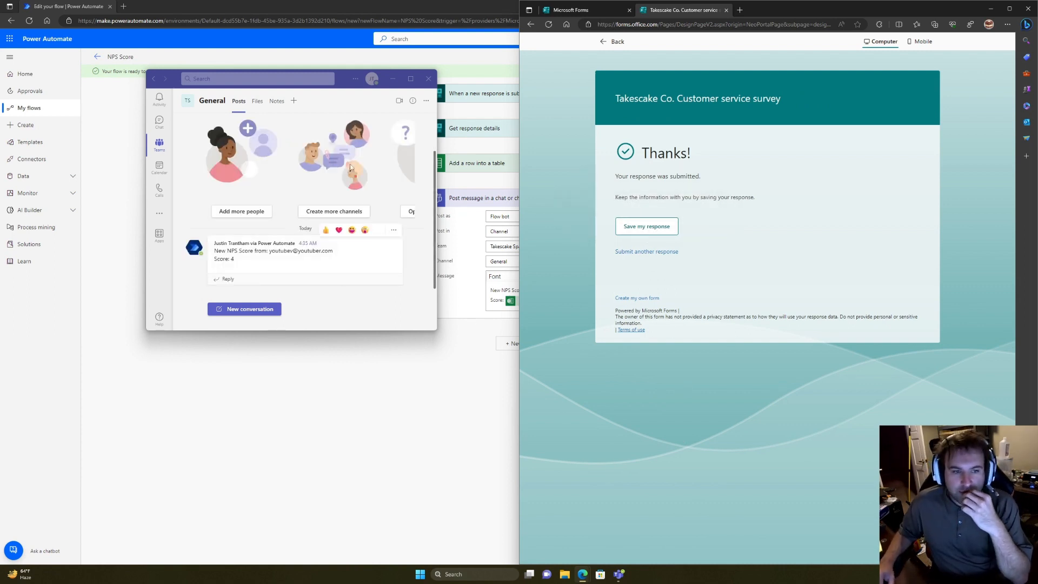
Step: Check the 'Score: 4' bot post in General, then open NPS Results.xlsx from channel Files
drag(306, 270, 235, 253)
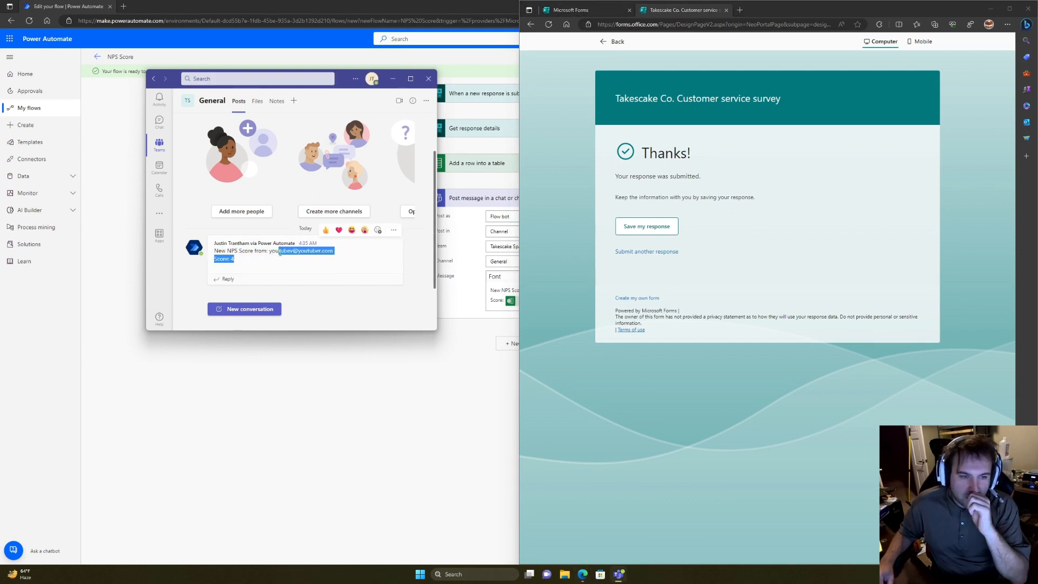
drag(279, 252, 234, 252)
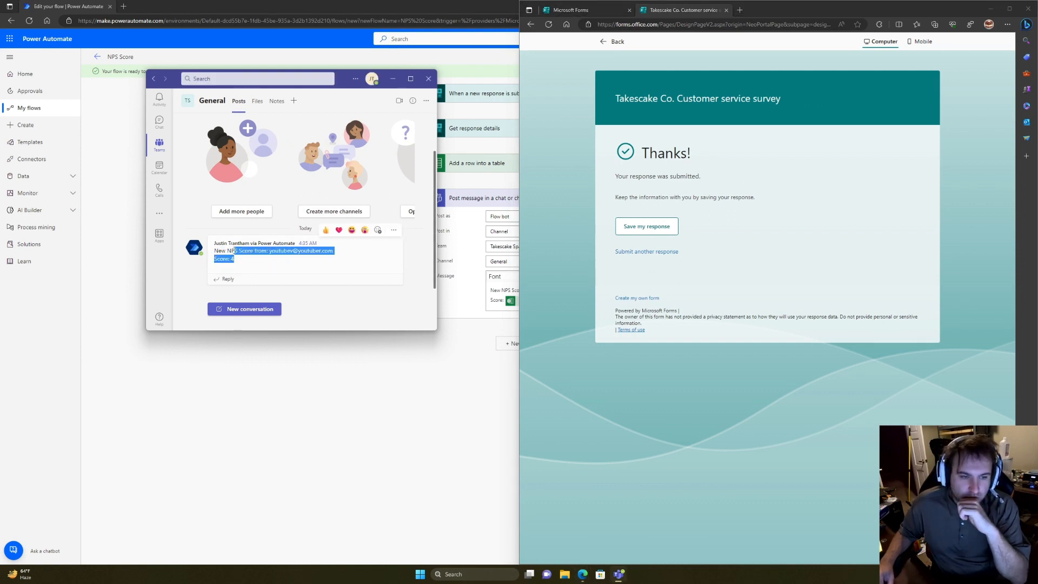
click(257, 101)
click(246, 179)
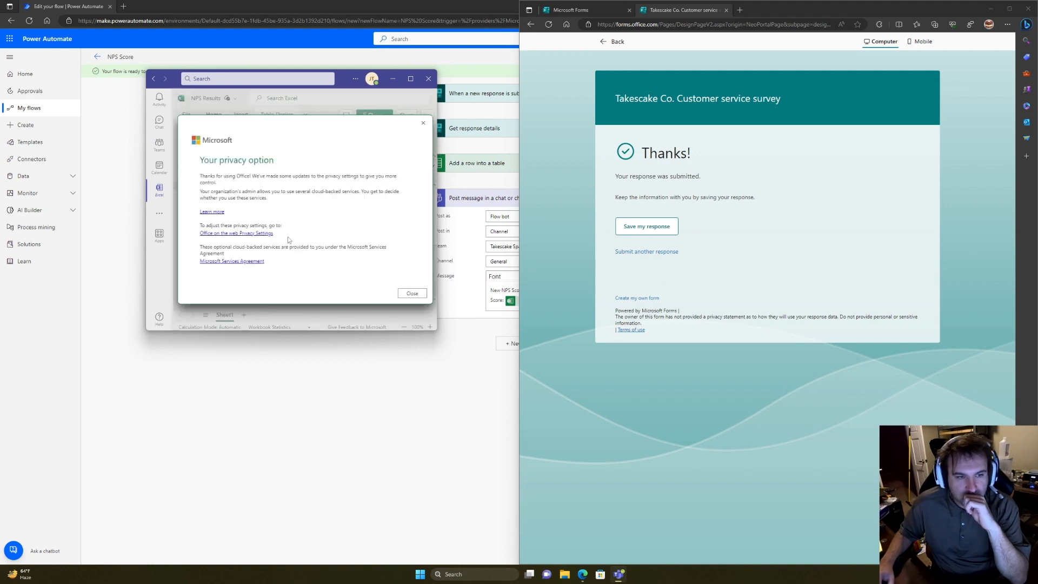
click(403, 293)
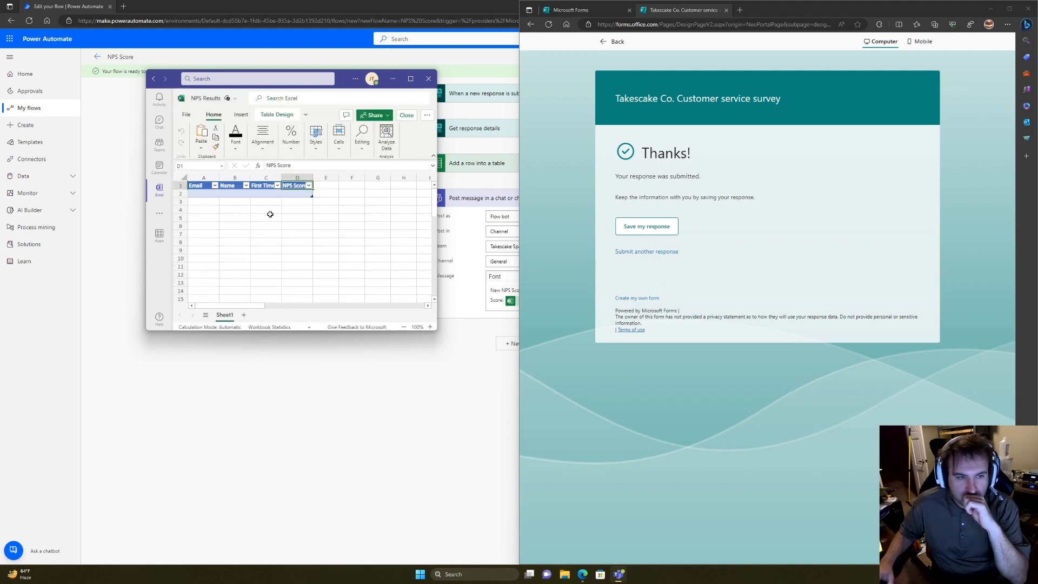
click(410, 79)
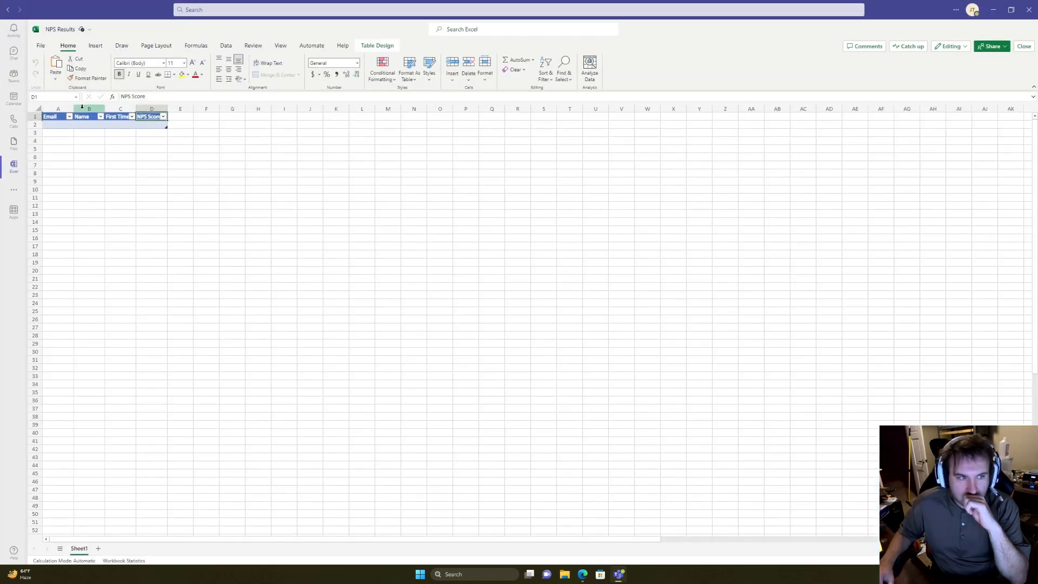
Step: Autofit column A and delete empty row 2 so the test response sits under the headers
drag(73, 109, 95, 111)
double_click(74, 110)
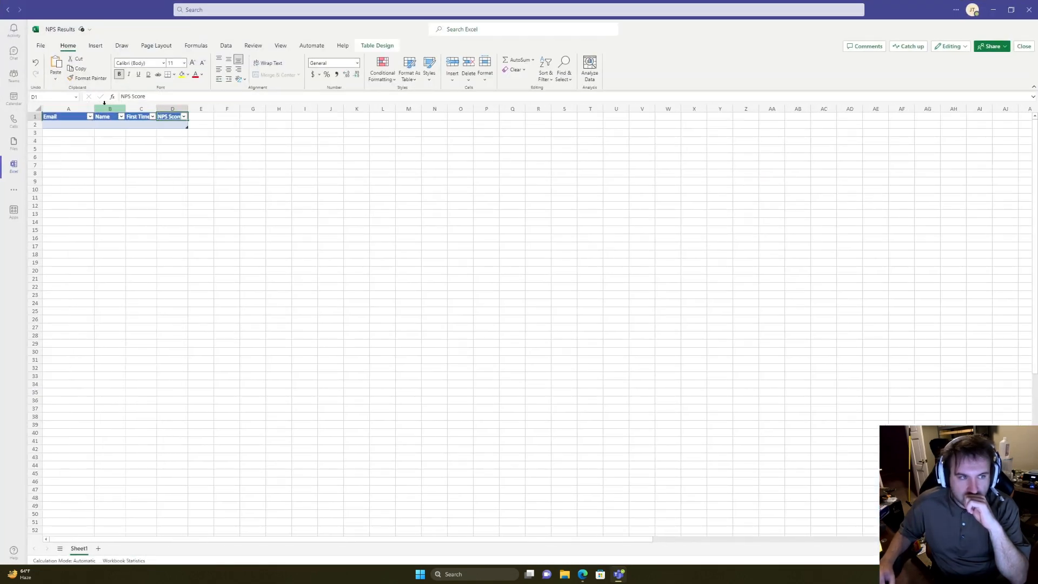
click(117, 134)
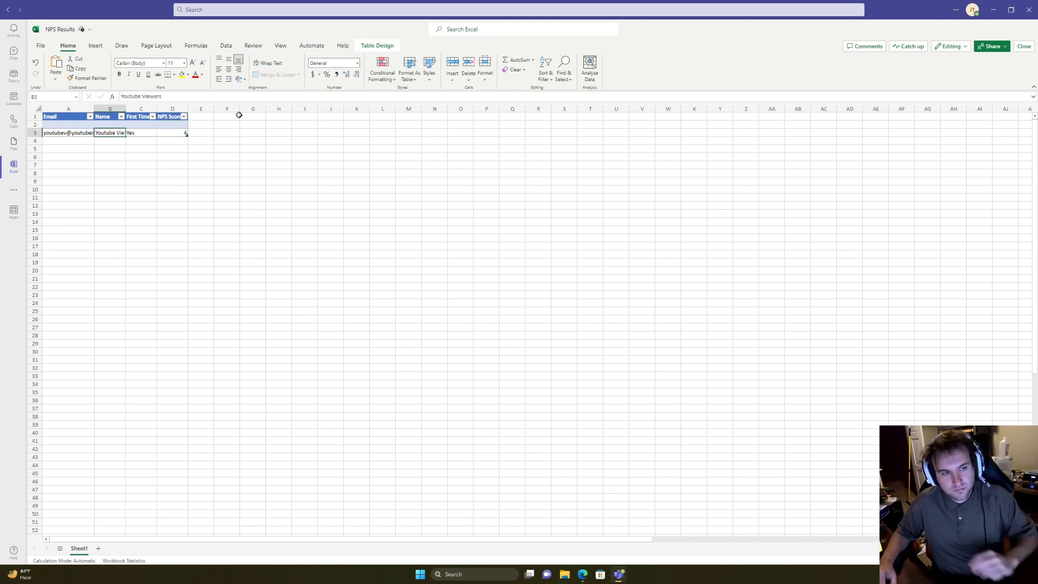
click(35, 125)
right_click(37, 129)
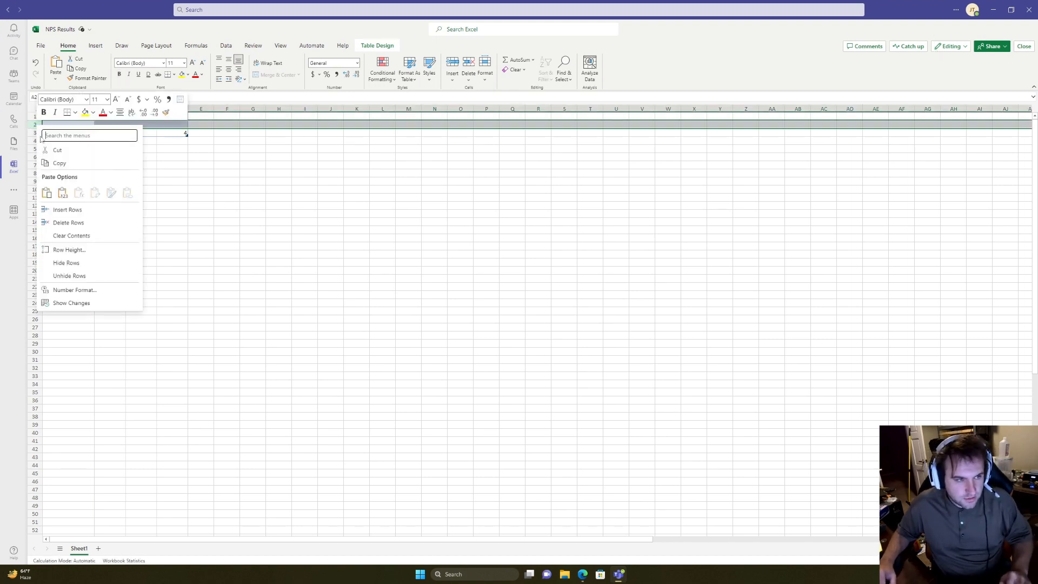
click(62, 223)
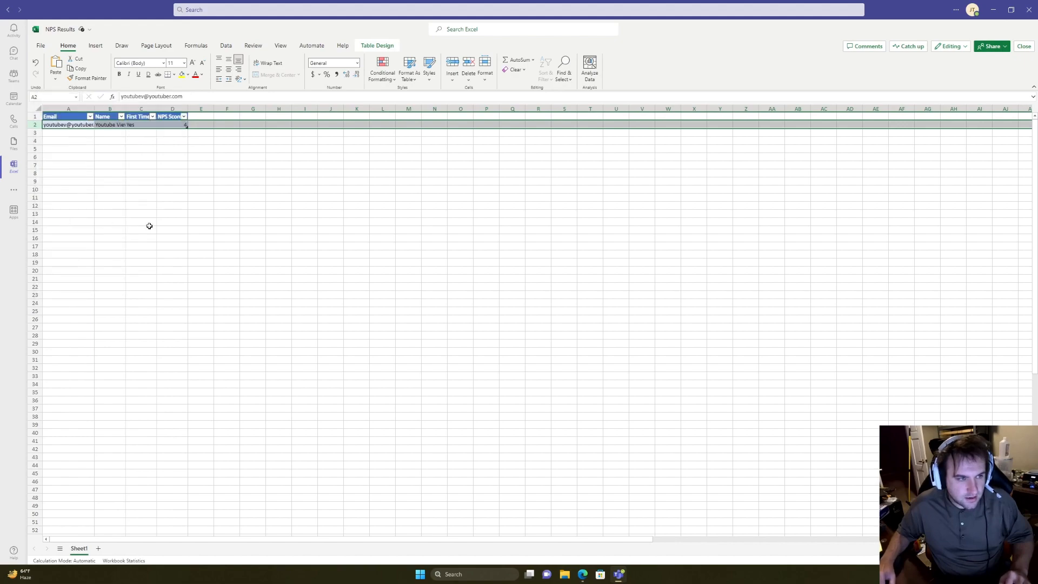
click(281, 213)
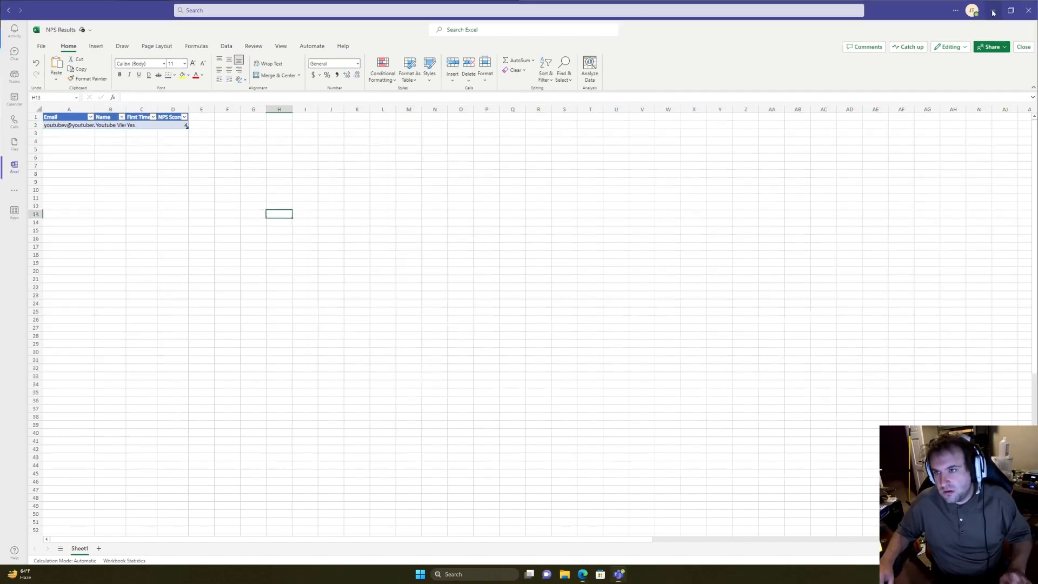
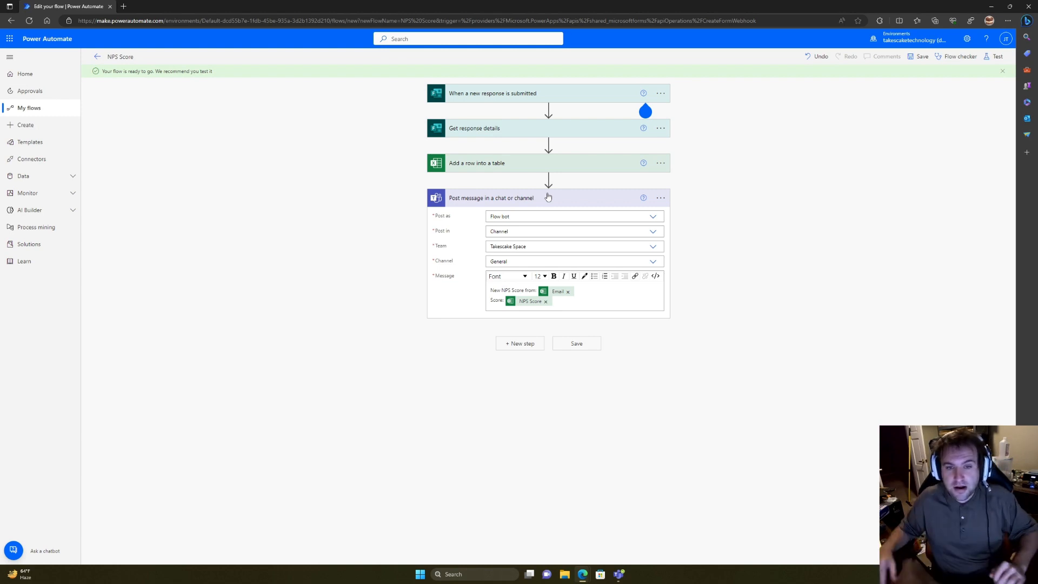
Step: Insert a Condition step before the Teams post-message action
click(548, 179)
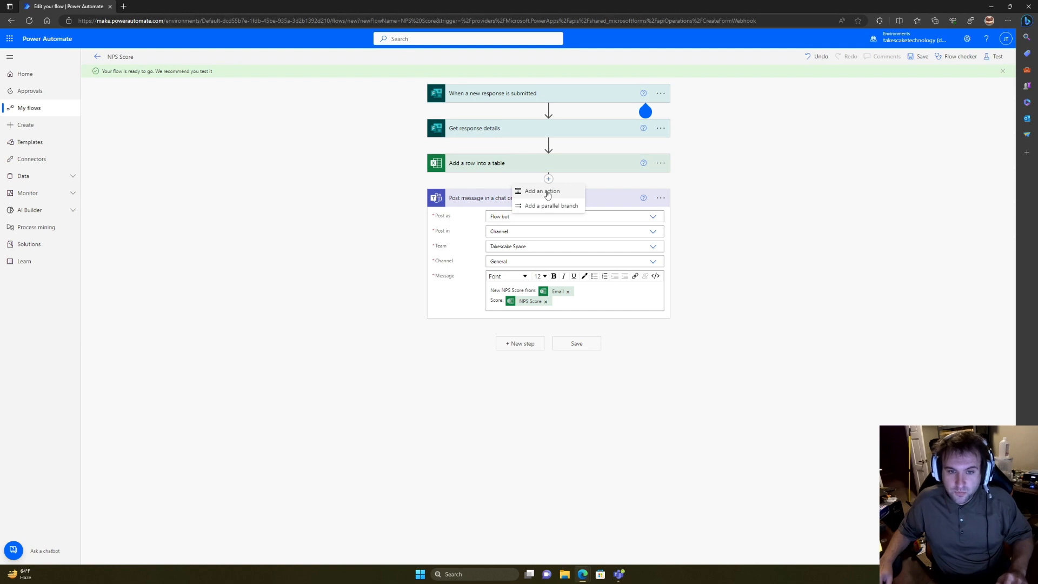
click(547, 192)
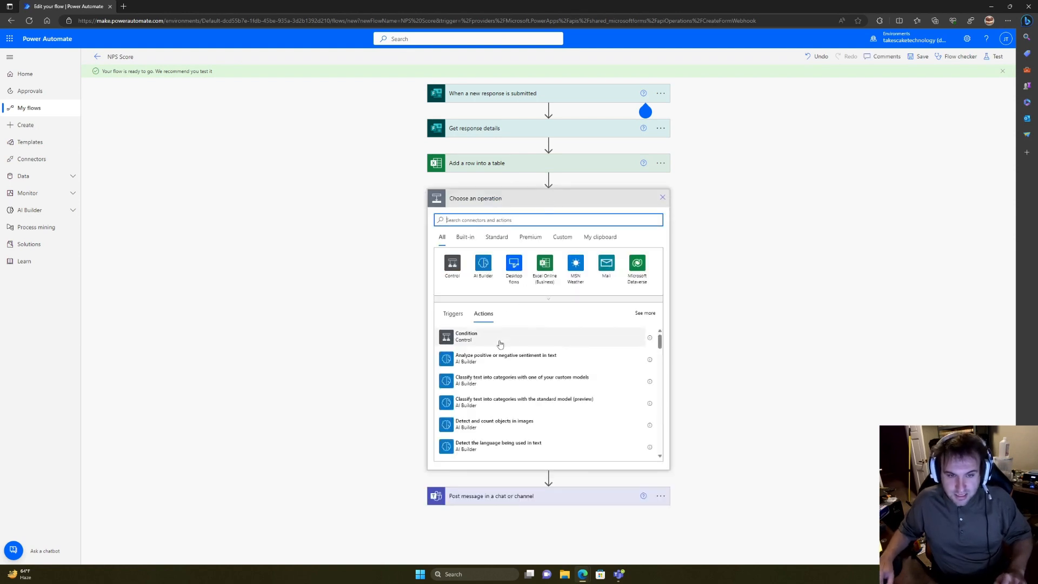
text(if)
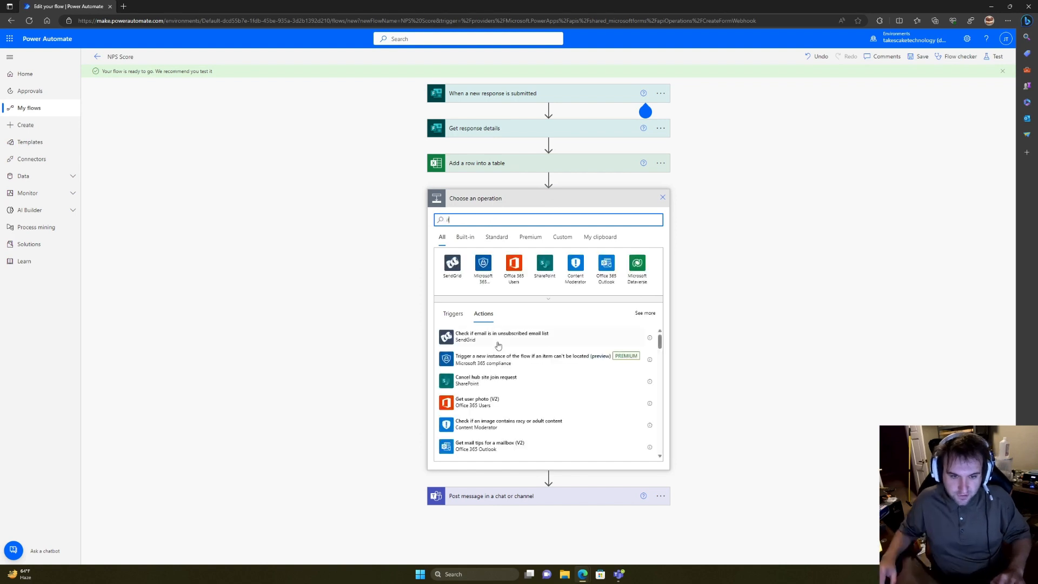
key(BackSpace)
key(BackSpace)
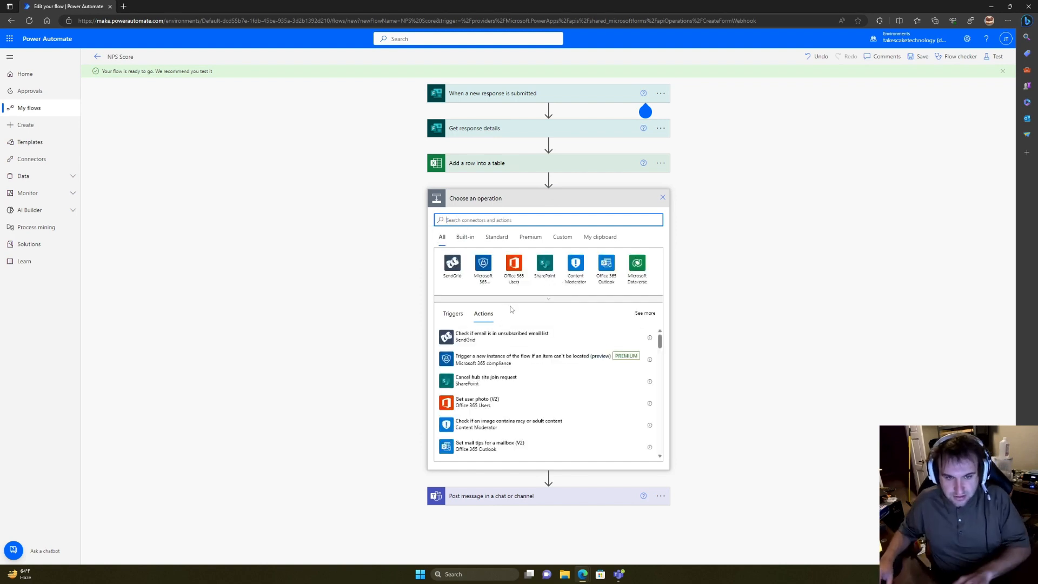
click(492, 337)
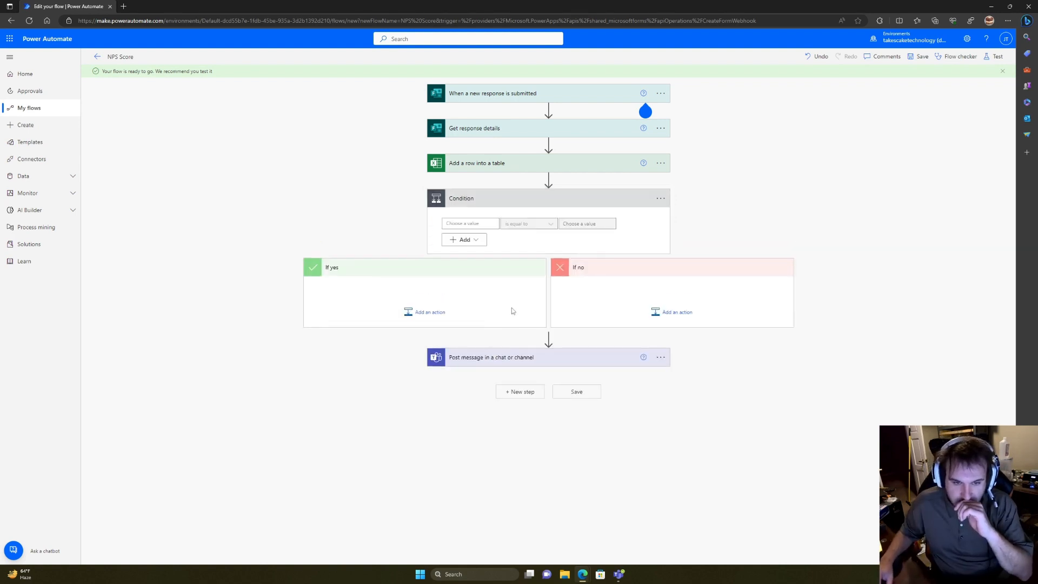
Step: Make the condition test whether NPS Score is less than or equal to 4
click(466, 224)
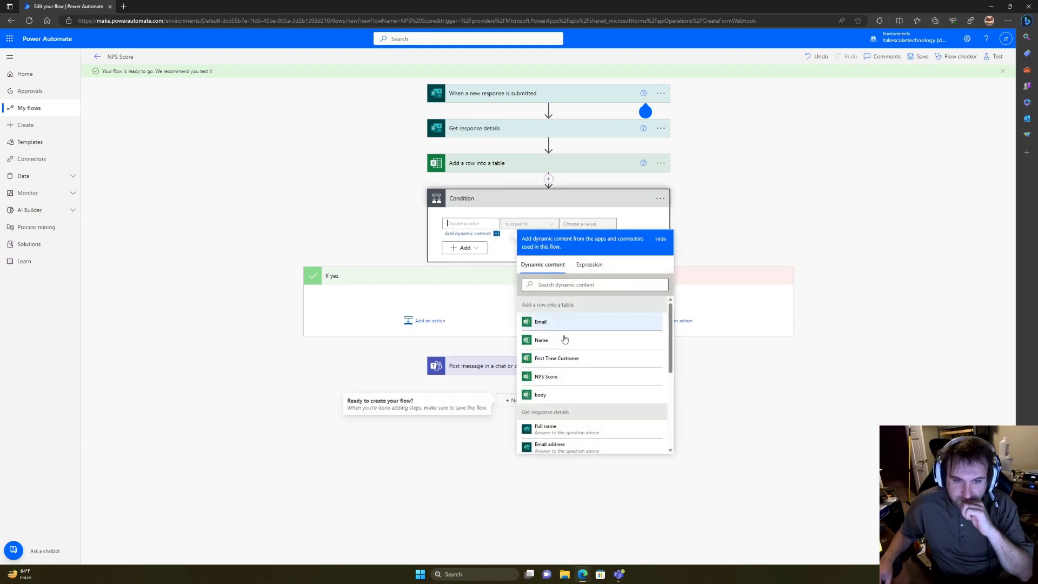
click(550, 378)
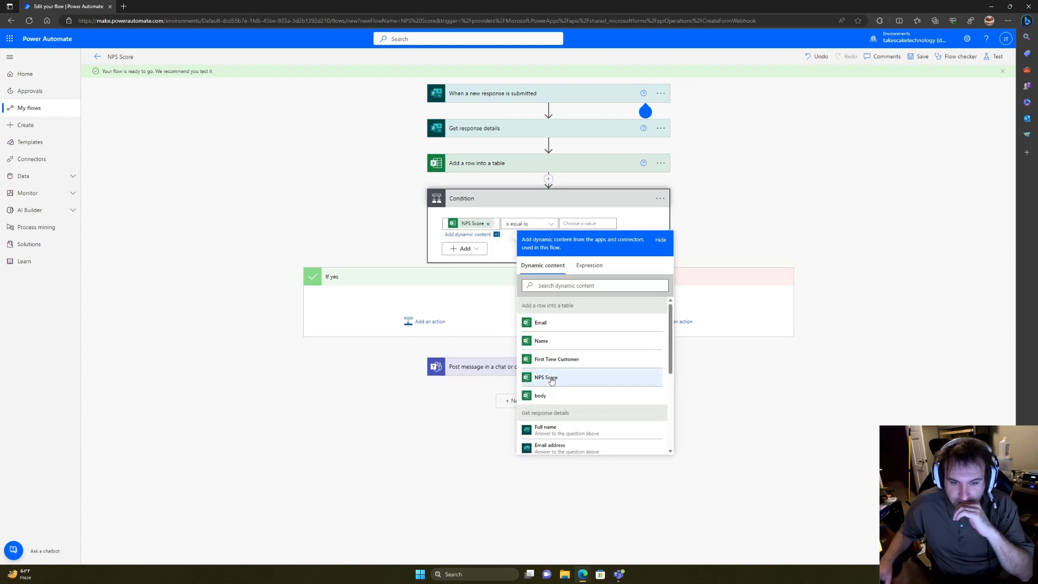
click(544, 223)
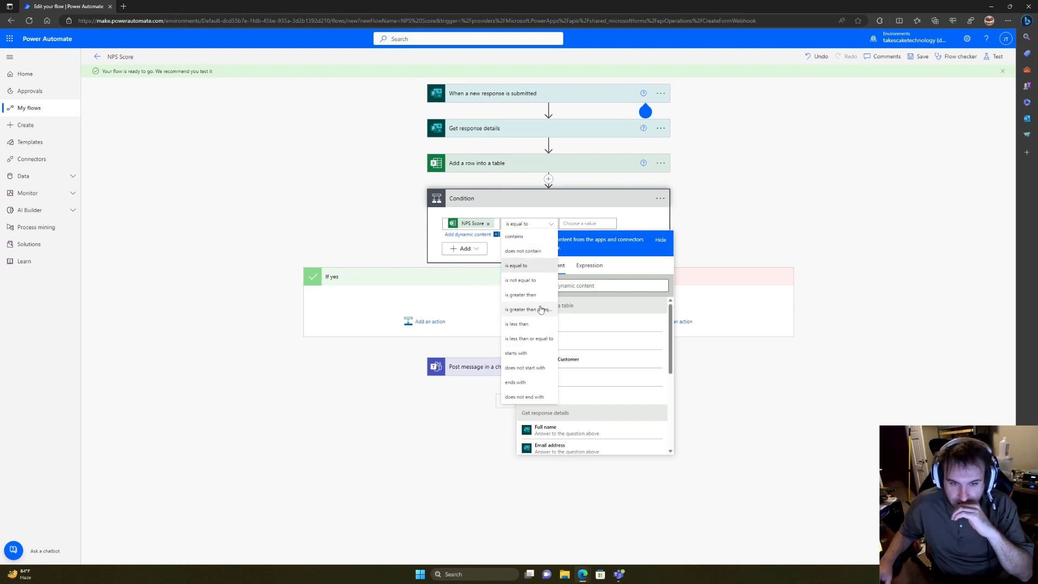
click(530, 338)
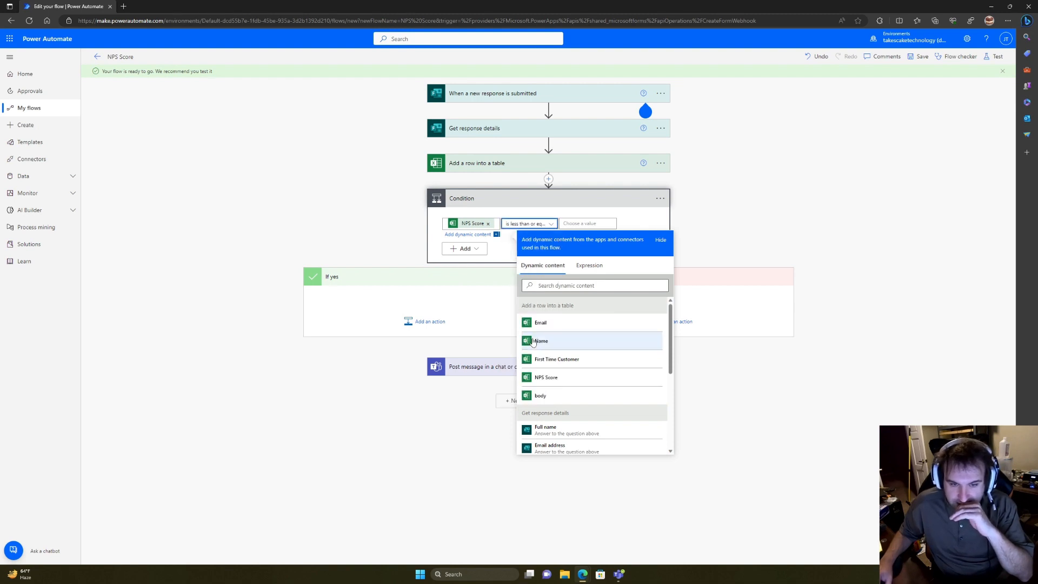
click(584, 224)
text(4)
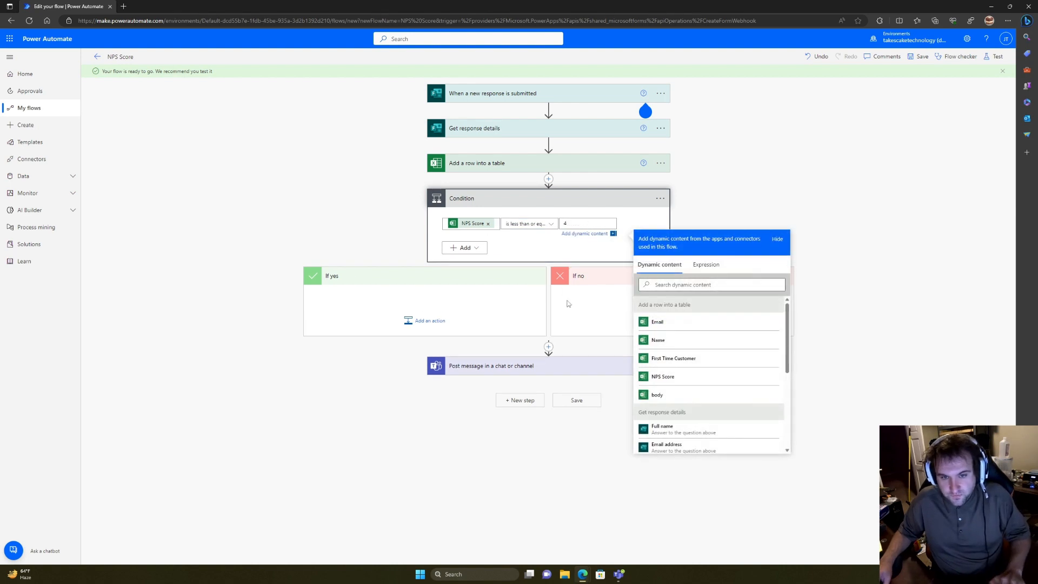
click(588, 323)
Step: Move the Teams post into If no and paste a copy, 'Post message in a chat or channel 2', into If yes
drag(536, 359, 673, 311)
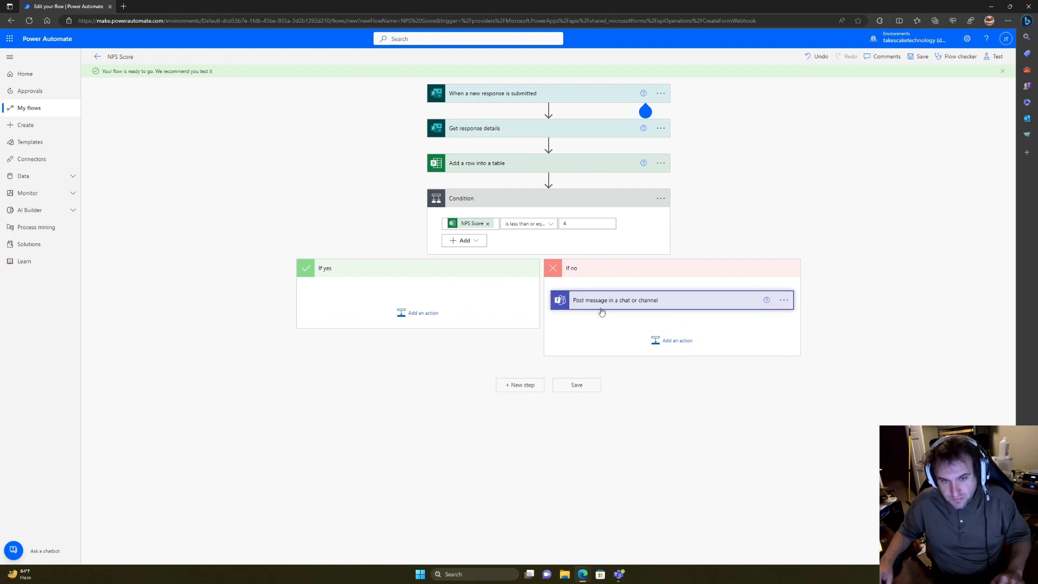
click(424, 314)
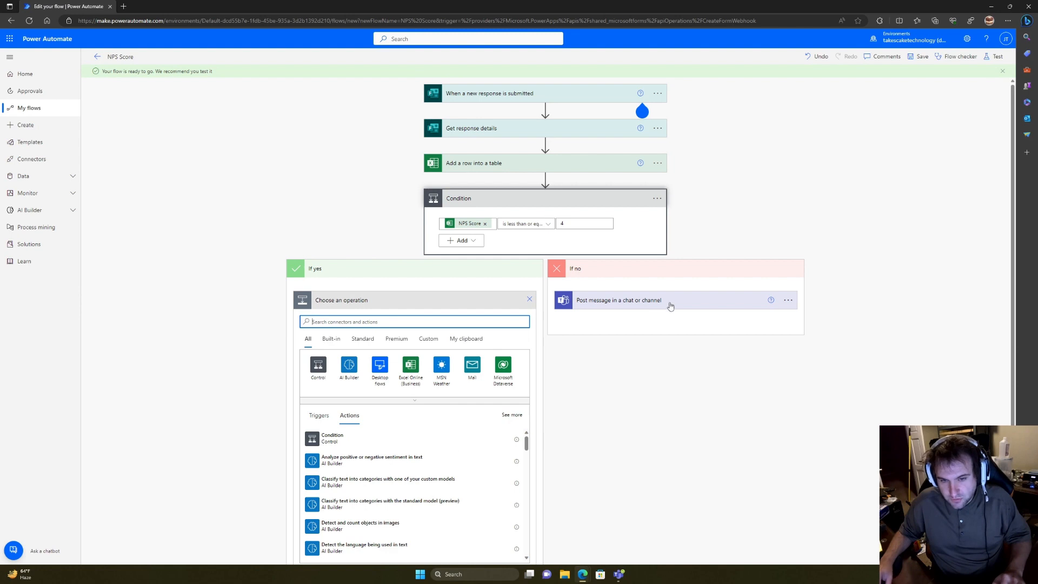
click(788, 300)
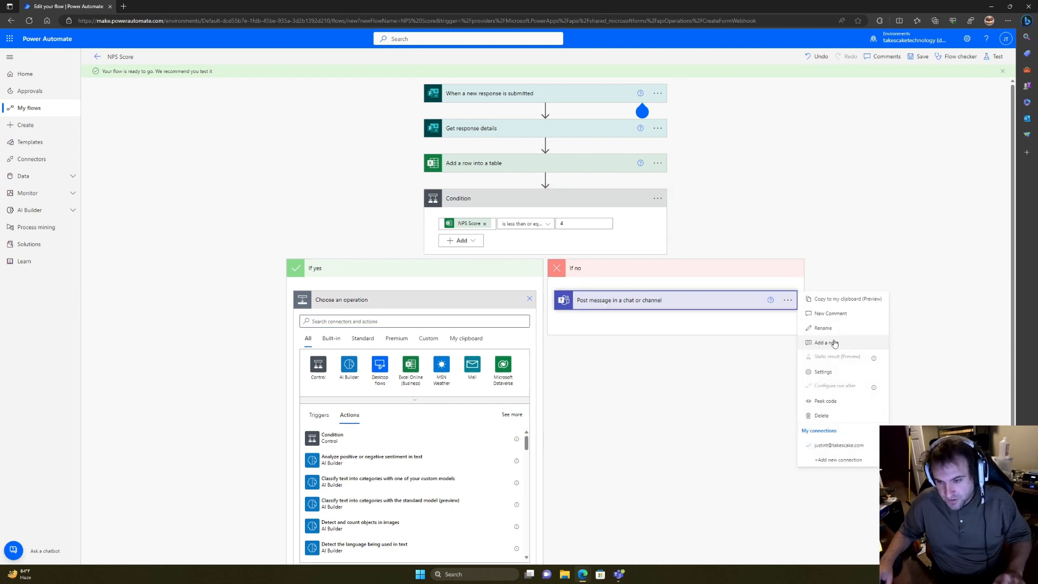
click(841, 302)
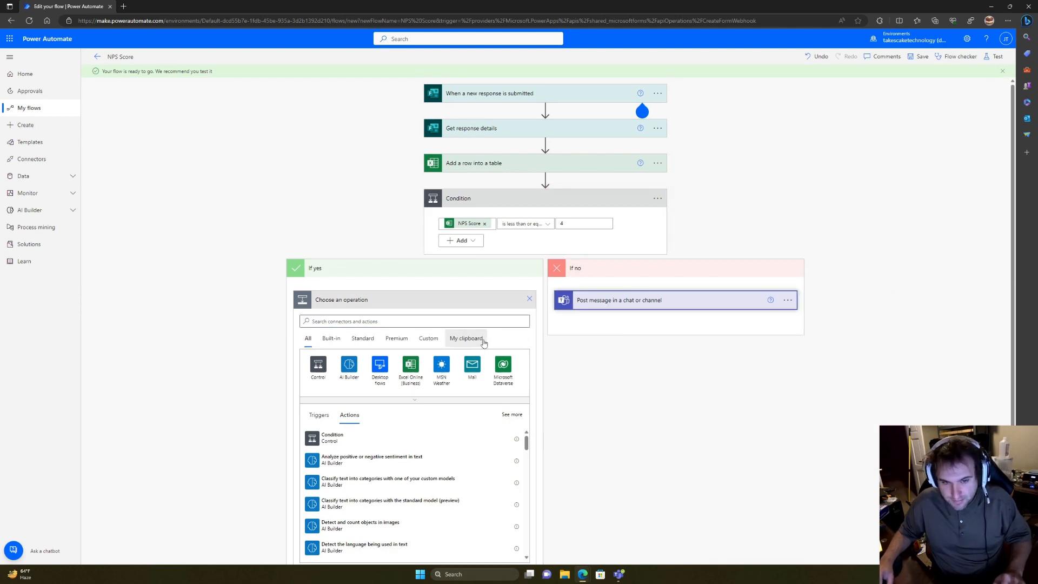
click(483, 340)
click(451, 357)
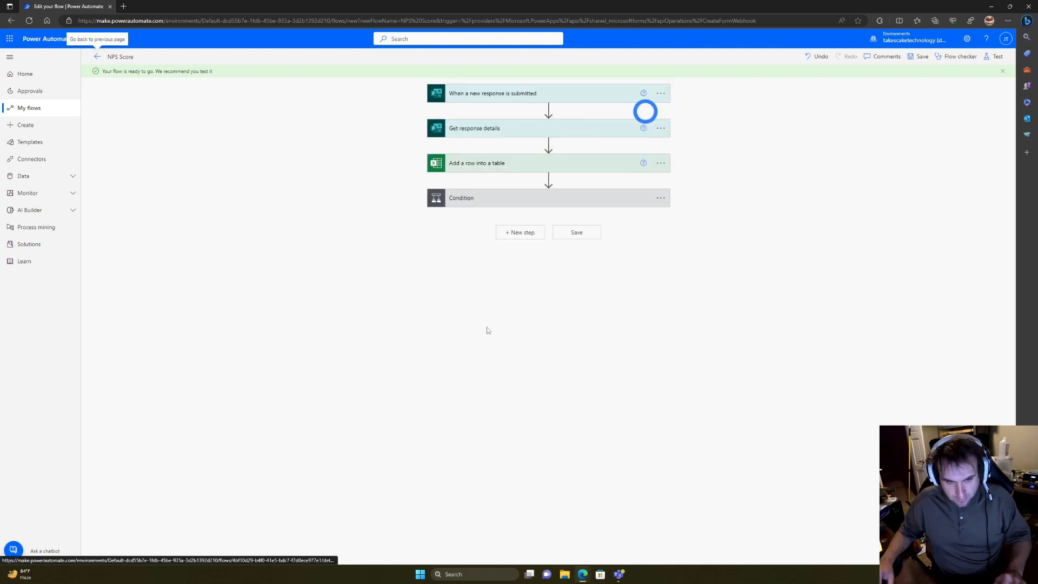
click(472, 202)
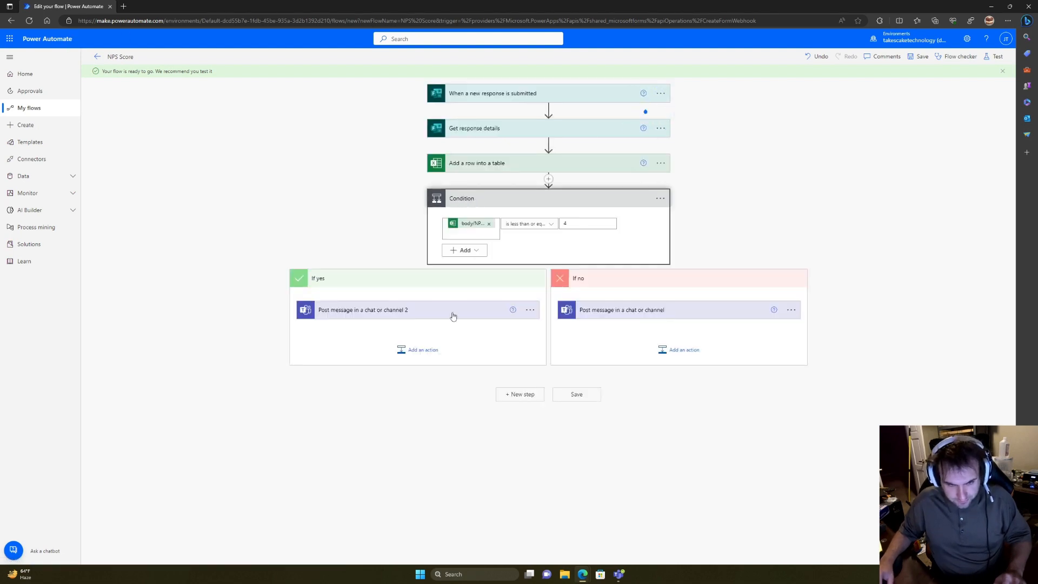
click(453, 316)
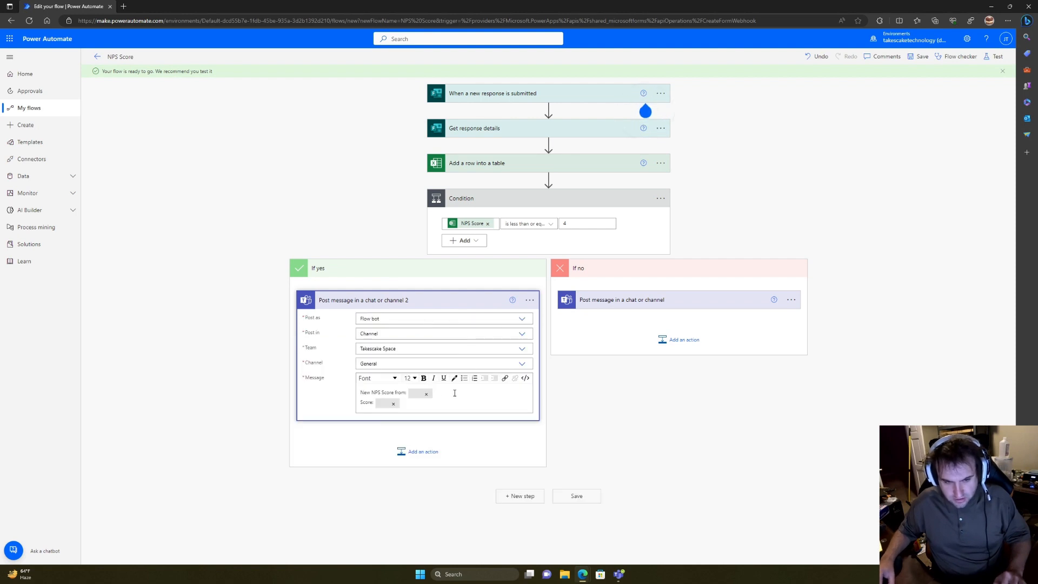
Step: Add 'below a 4 REACH OUT ASAP!' to the If yes Teams message and save the flow
click(454, 396)
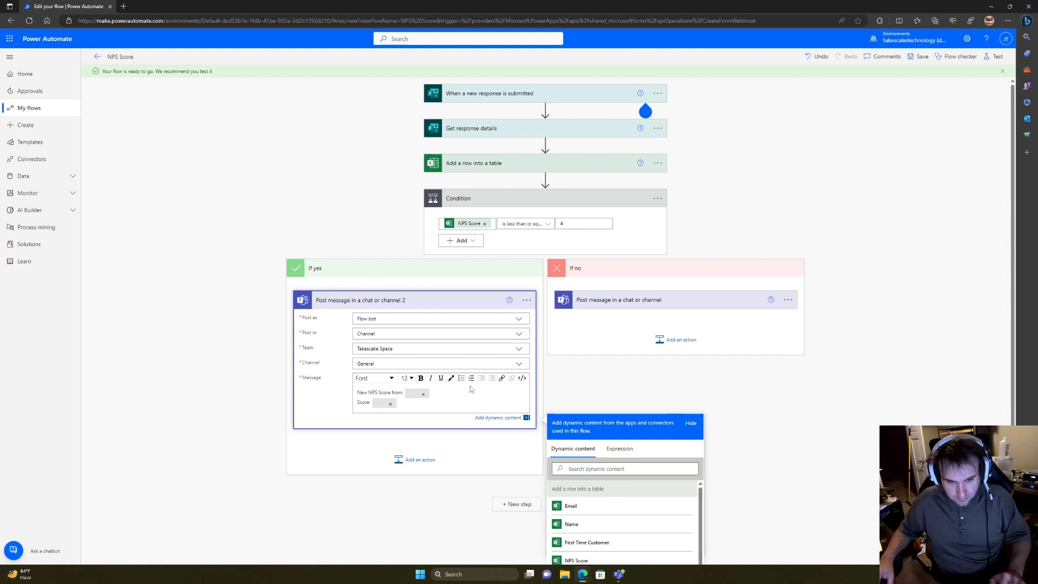
text(below a 4 )
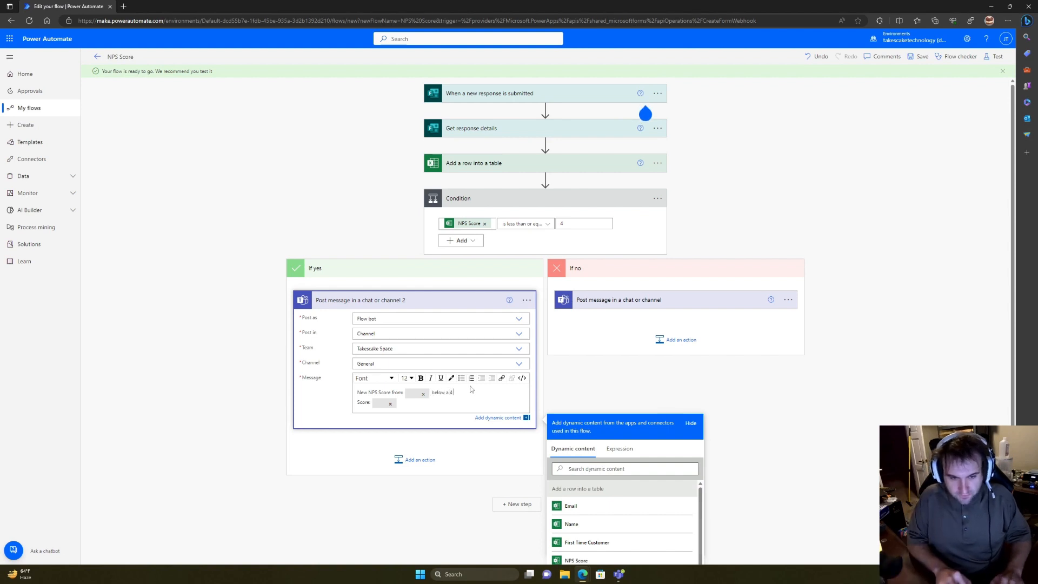
text(REACH)
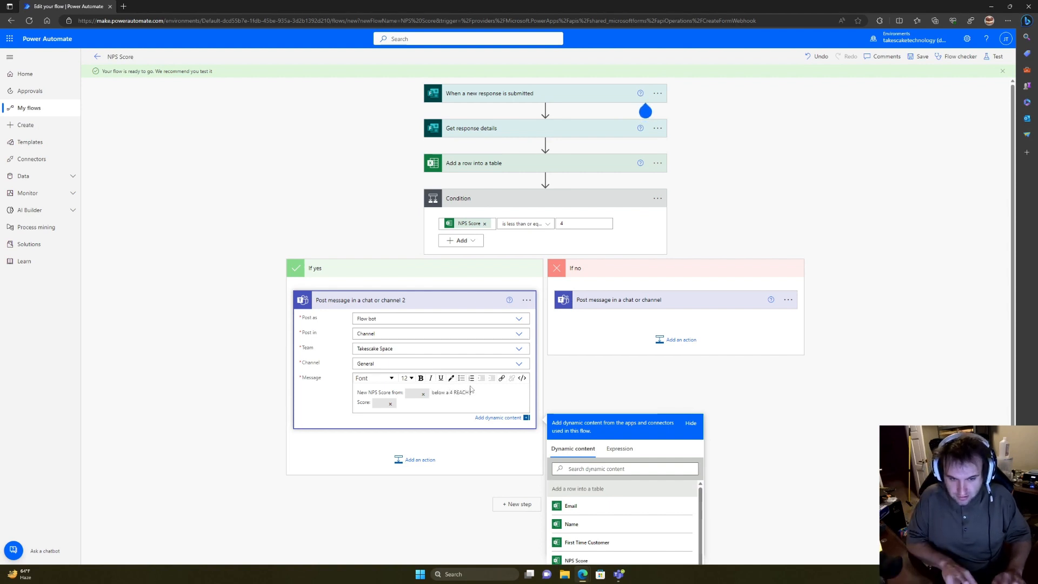
text( OUT ASAP!)
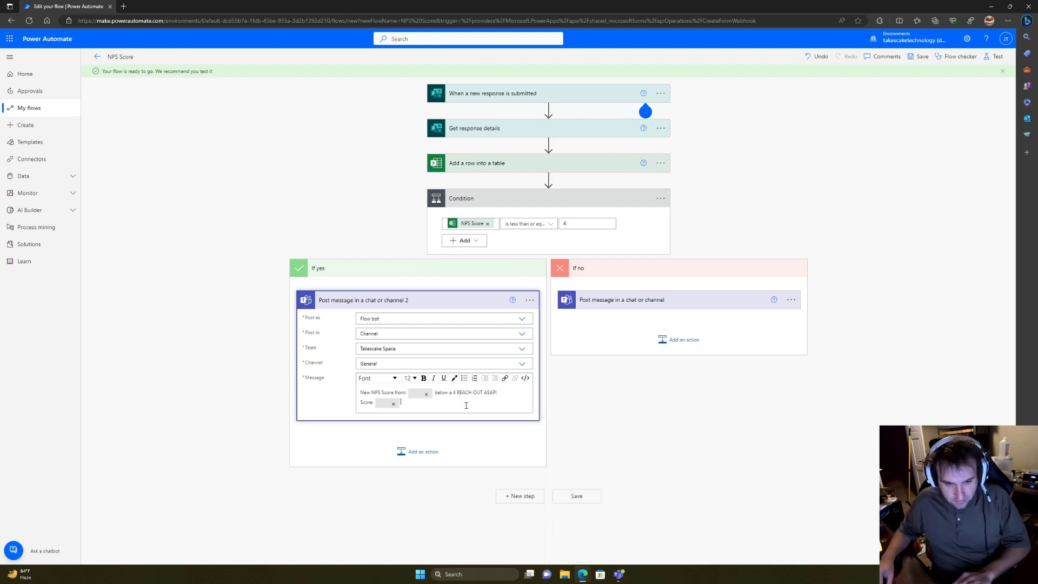
click(454, 492)
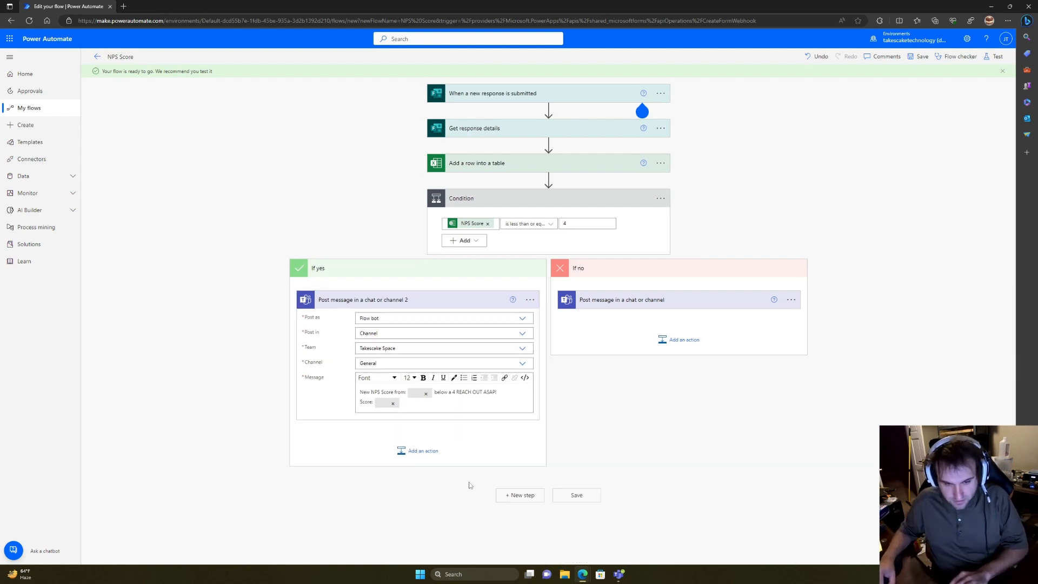
key(ctrl+s)
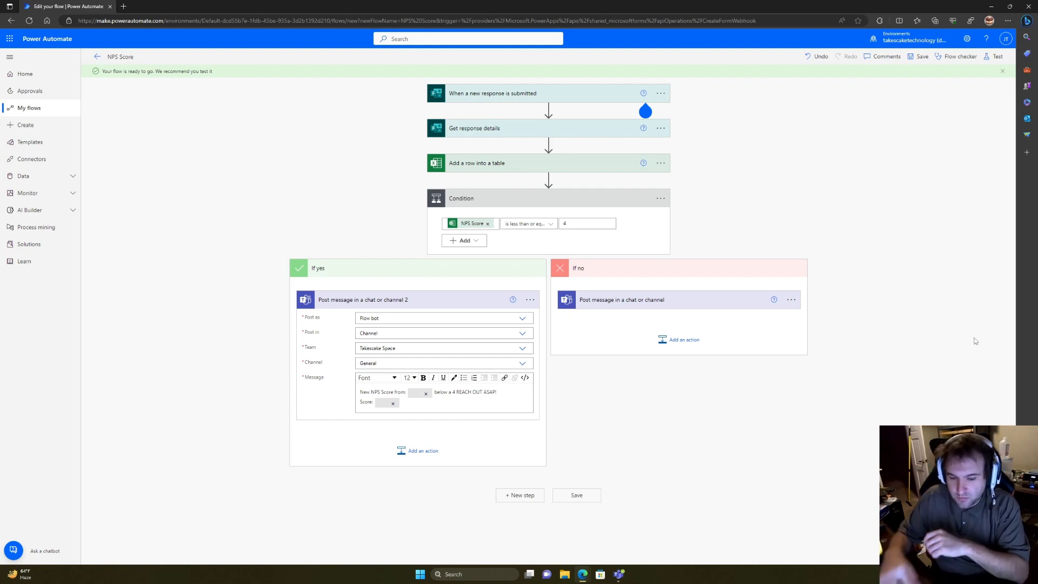
click(619, 574)
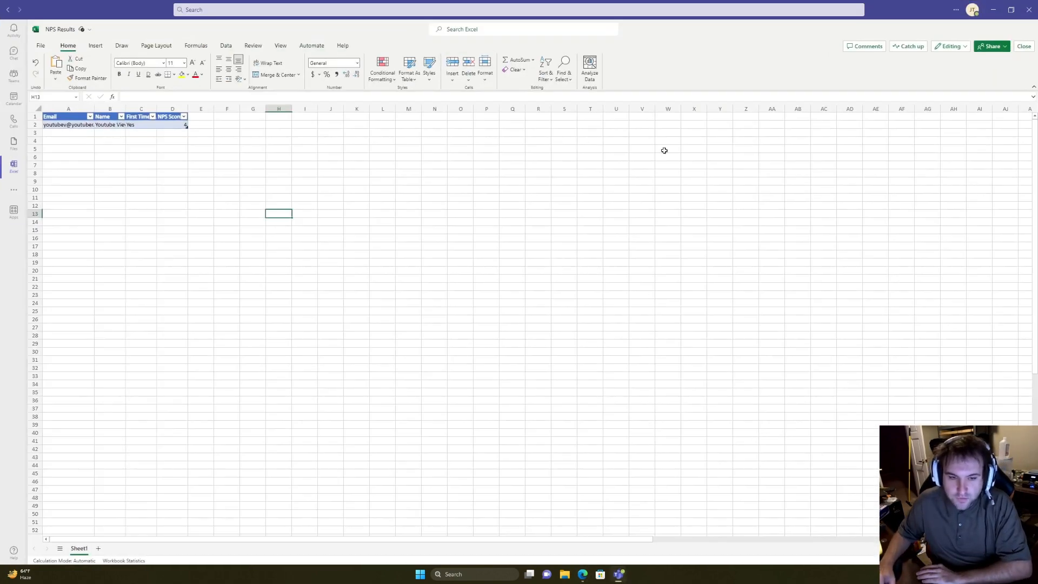
double_click(882, 4)
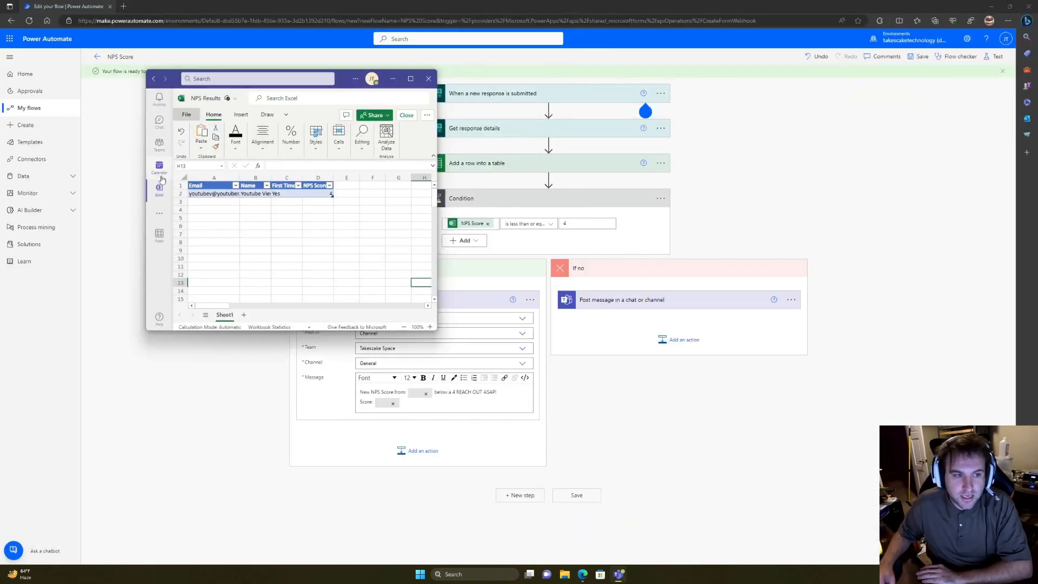
click(164, 144)
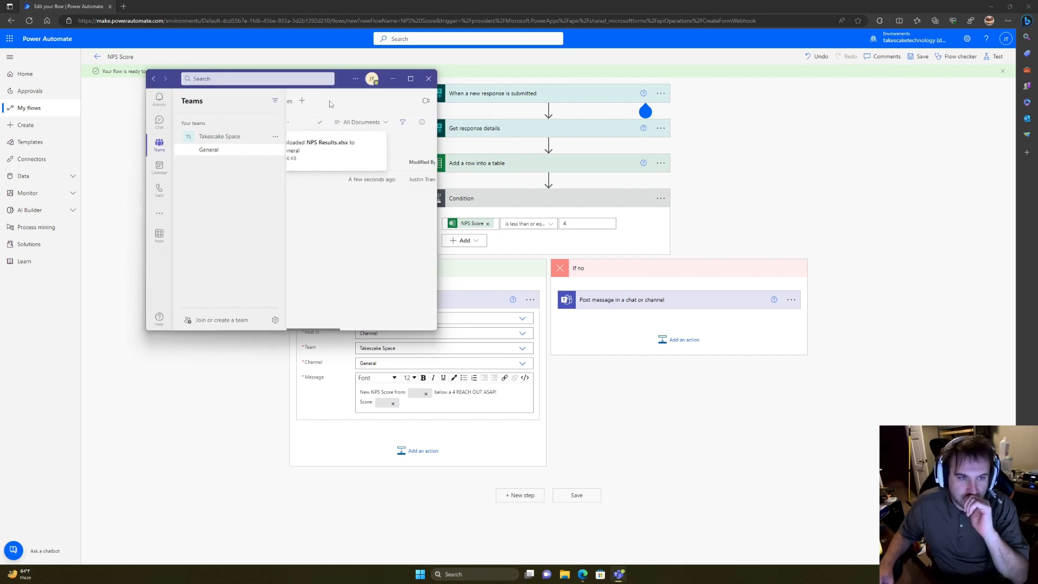
drag(337, 78, 353, 71)
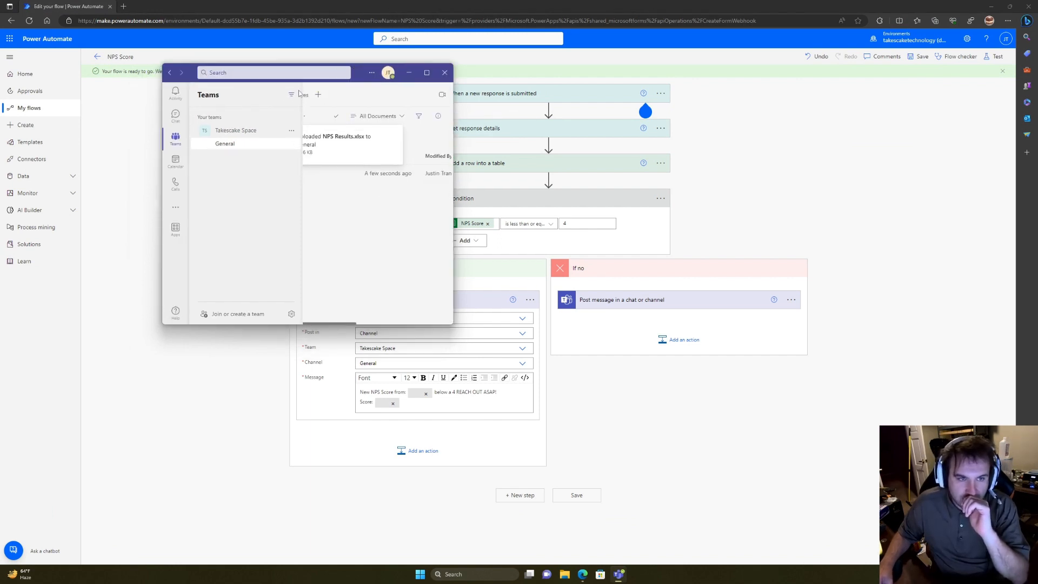
click(293, 96)
click(293, 96)
click(426, 74)
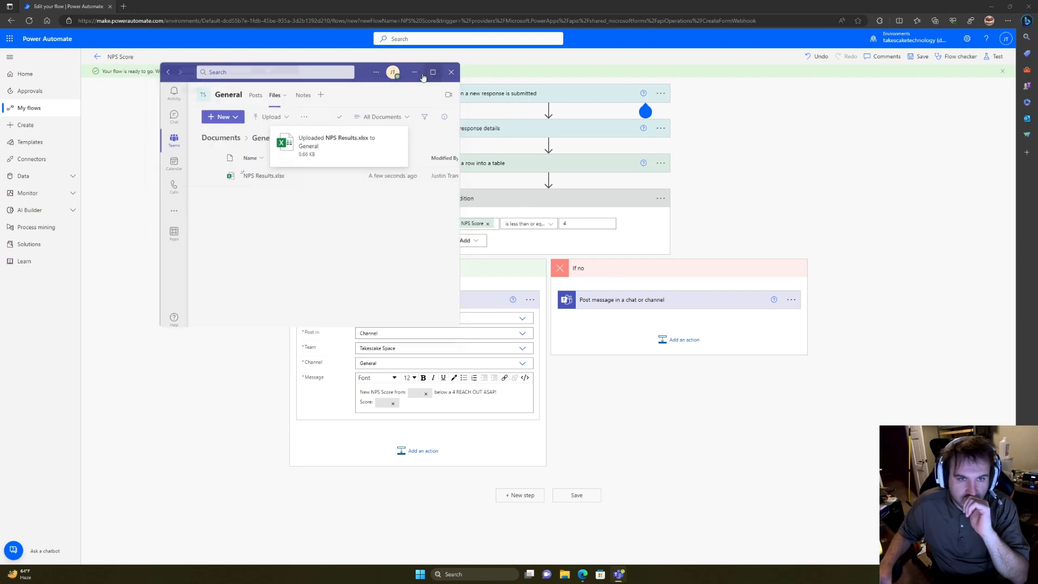
click(238, 32)
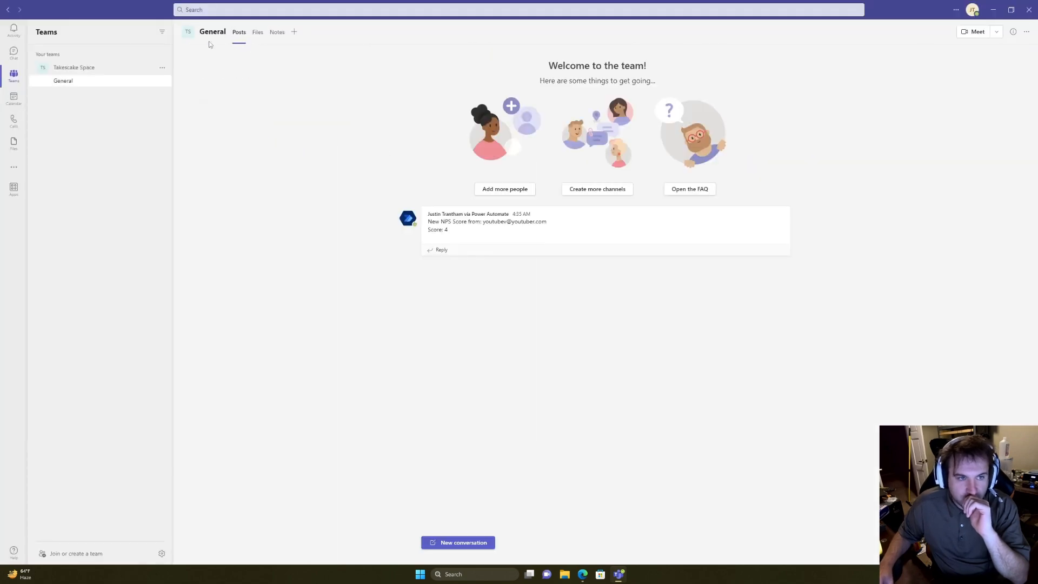
drag(886, 15, 416, 63)
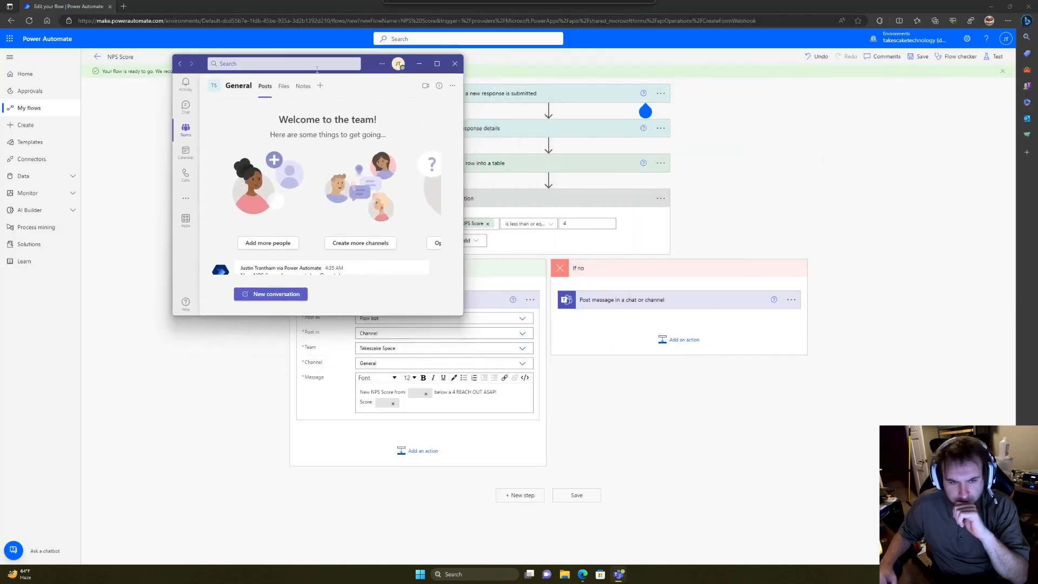
scroll(393, 229, down, 1)
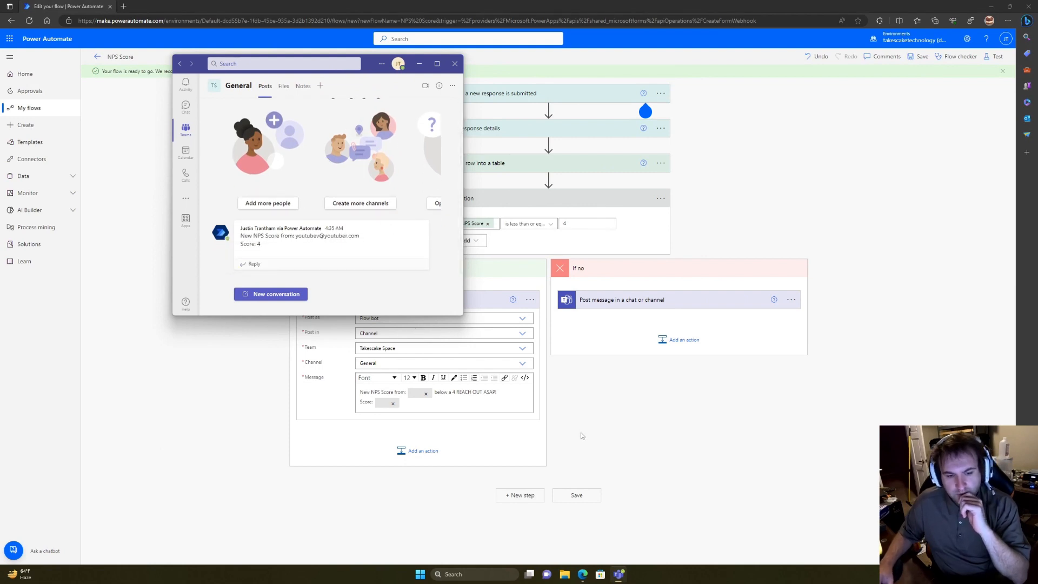
click(597, 445)
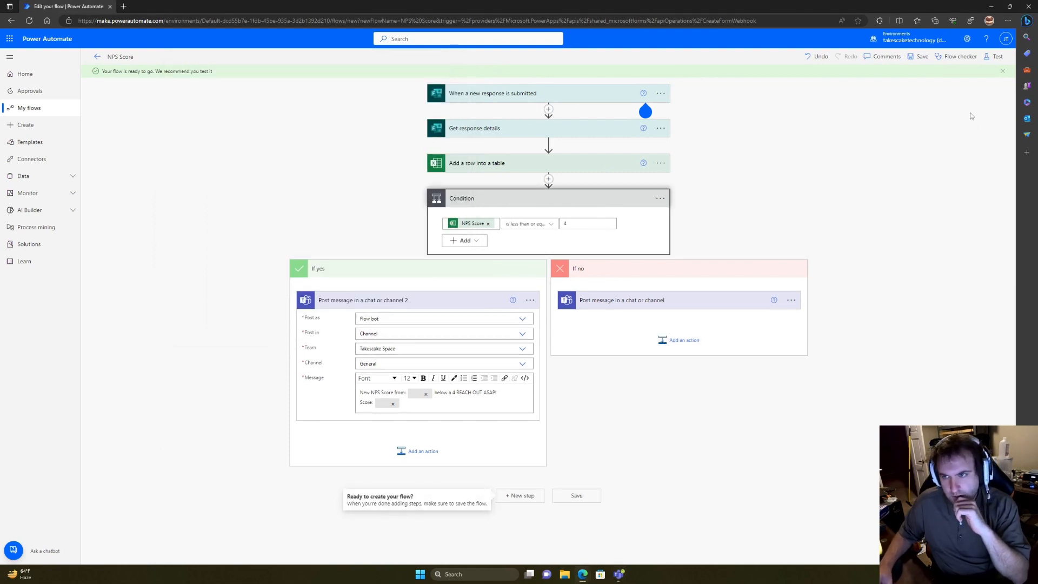
Step: Test the flow automatically using the earlier successful trigger run
click(996, 55)
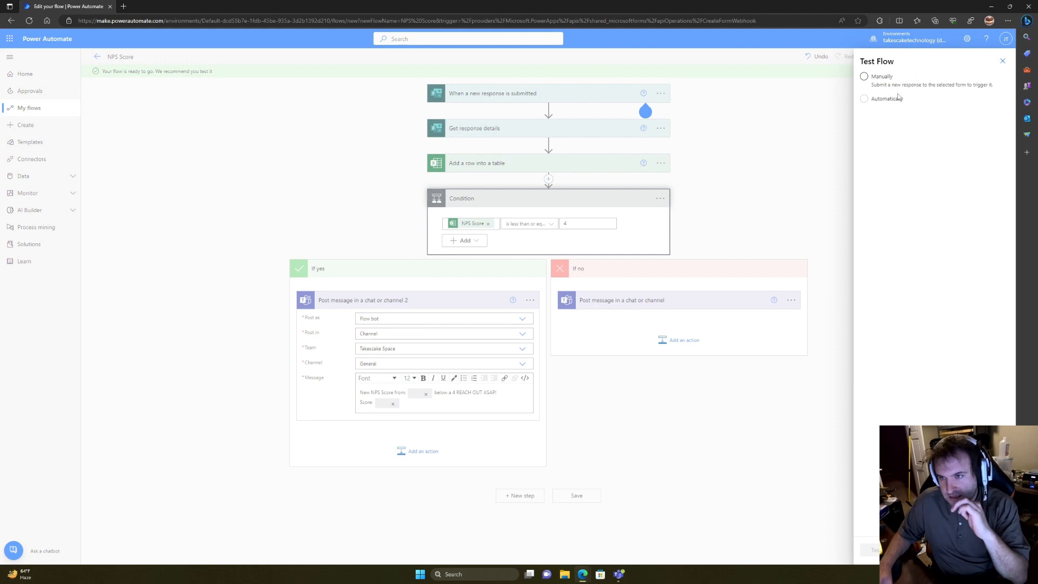
click(865, 97)
click(878, 113)
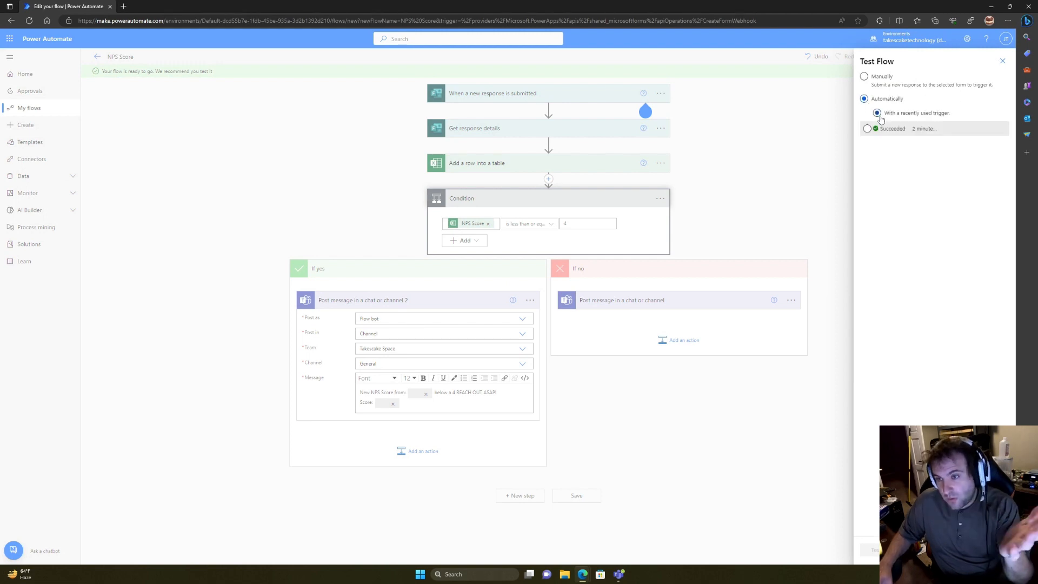
click(868, 130)
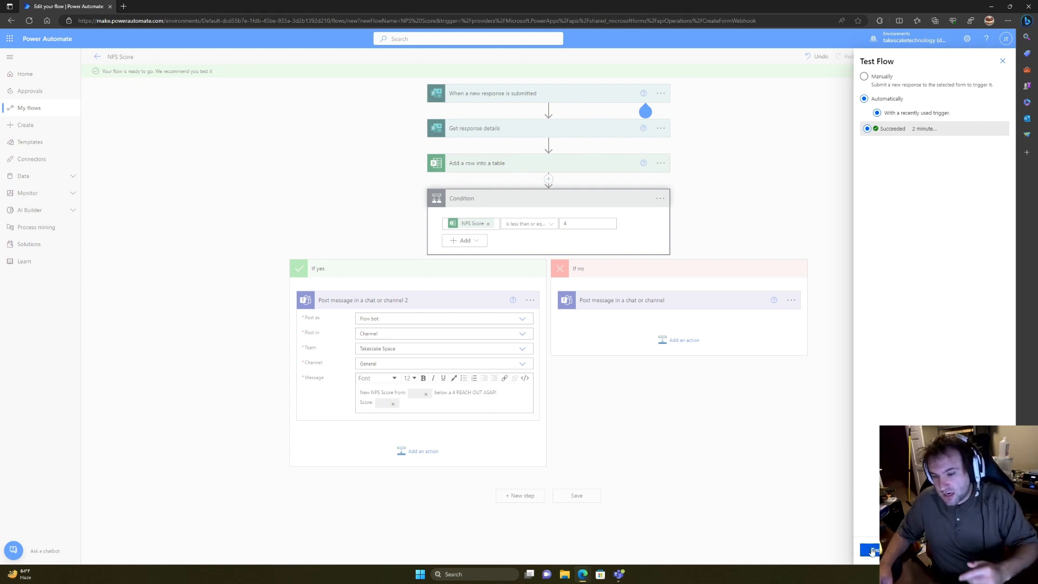
click(873, 552)
Step: Check Teams, read the failed Condition's String-versus-Integer error, and reopen the flow for editing
click(619, 574)
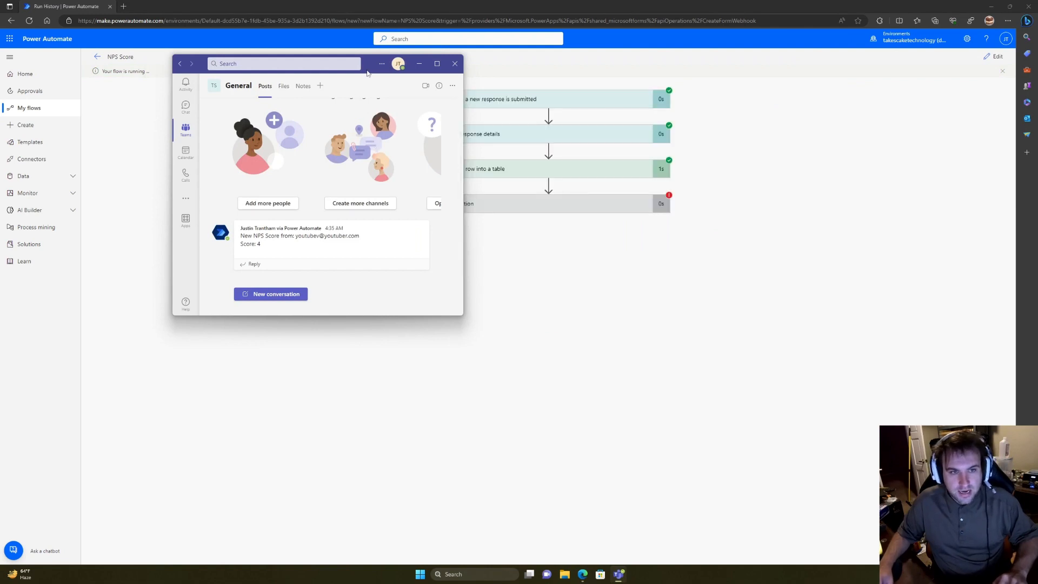
drag(368, 71, 847, 190)
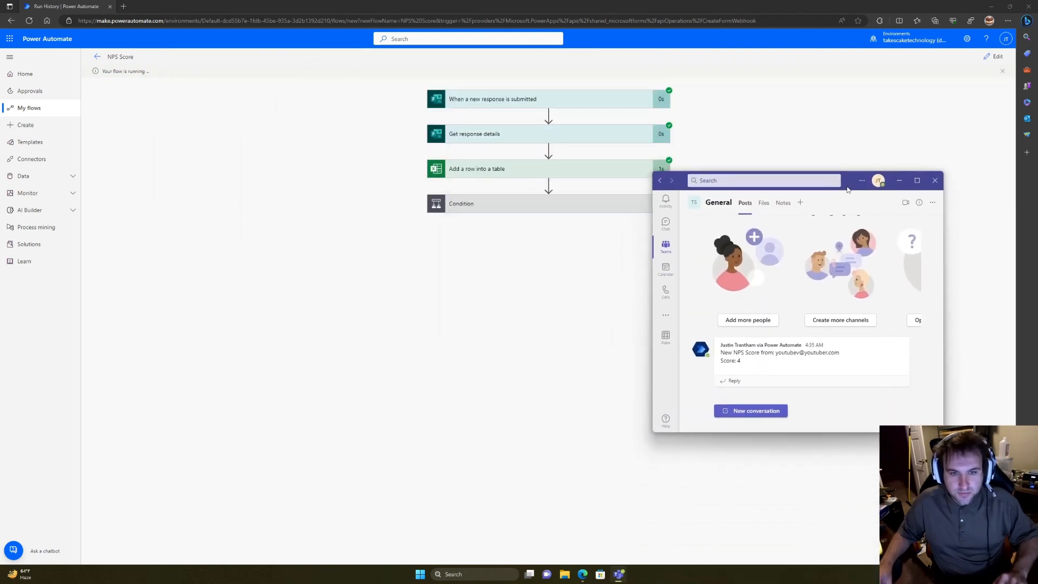
click(500, 208)
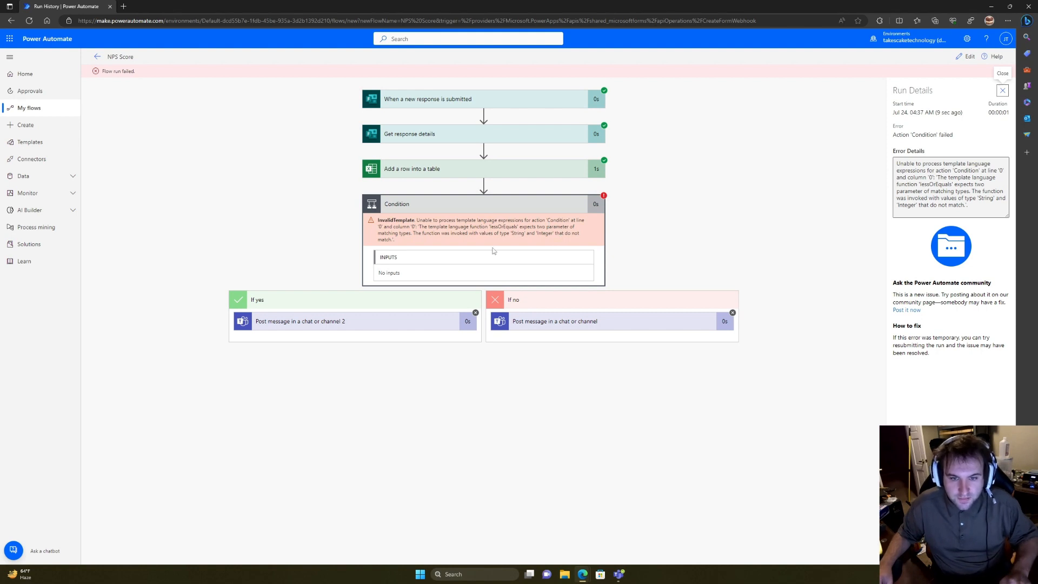
click(967, 56)
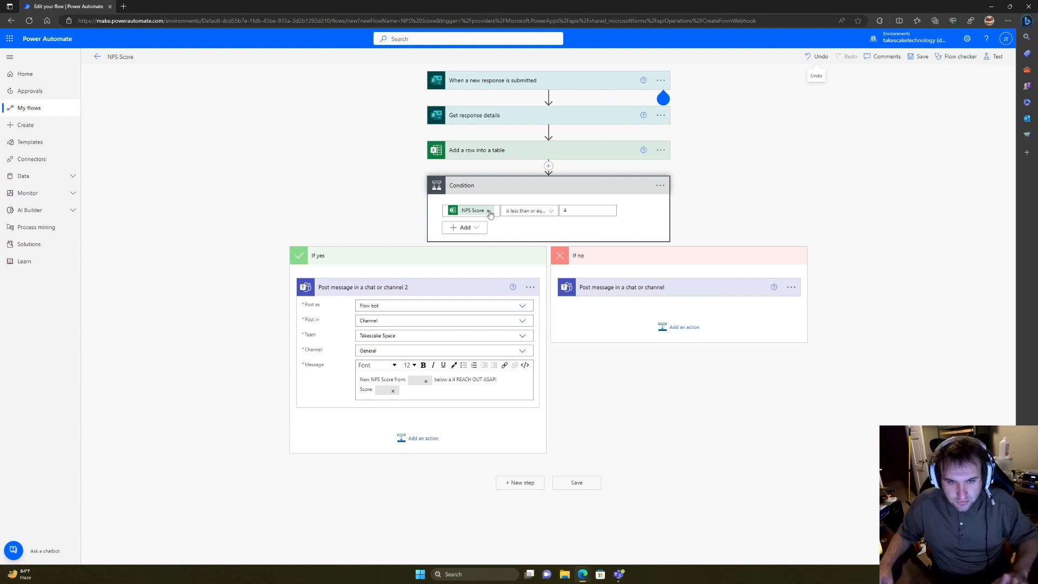
Step: Replace the NPS Score token in the condition with the 'How likely are you to recommend us' answer
click(489, 212)
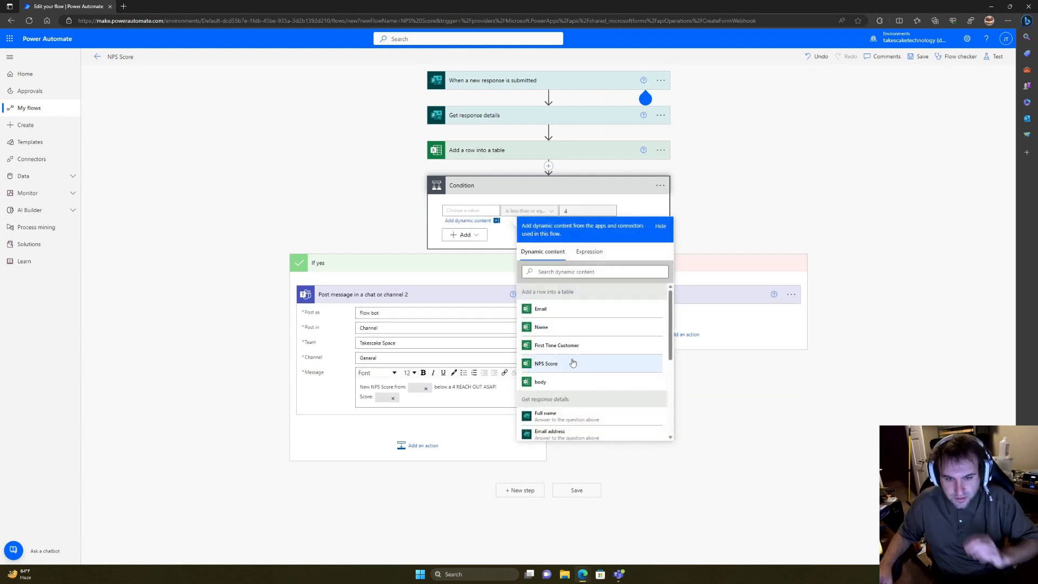
scroll(584, 373, down, 2)
scroll(570, 362, down, 3)
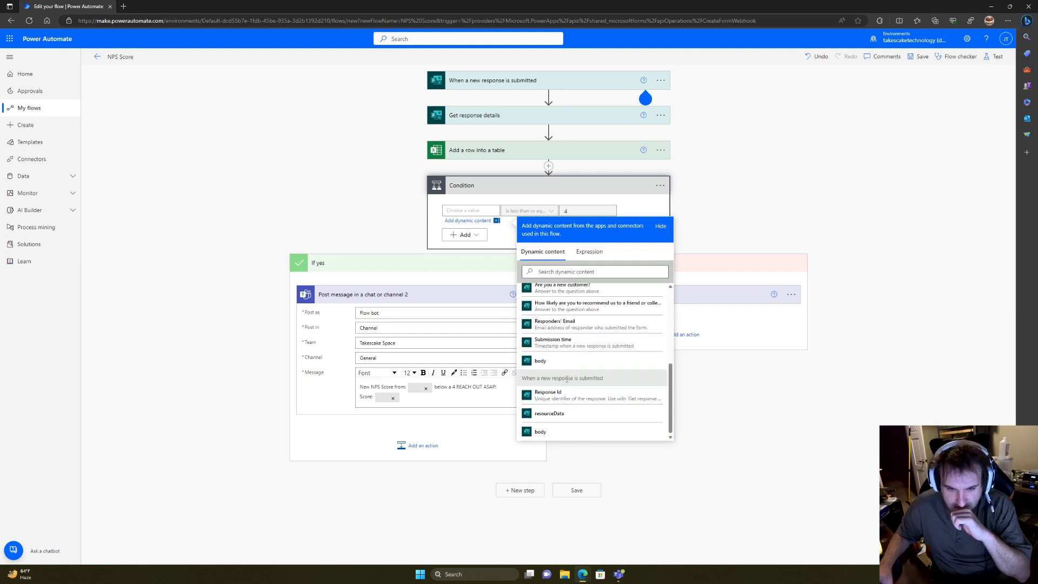
scroll(590, 372, up, 1)
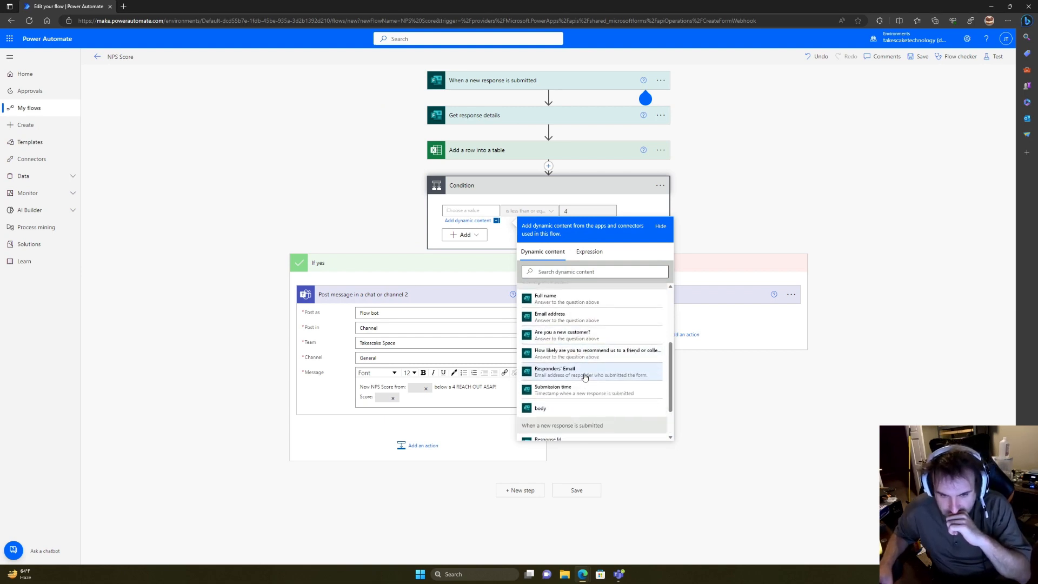
scroll(584, 377, up, 1)
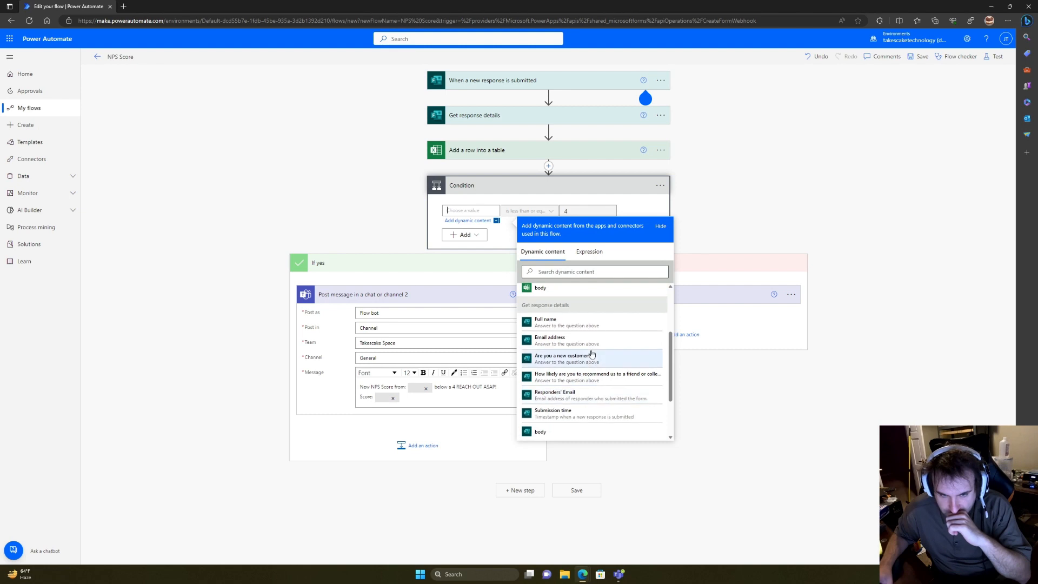
click(597, 380)
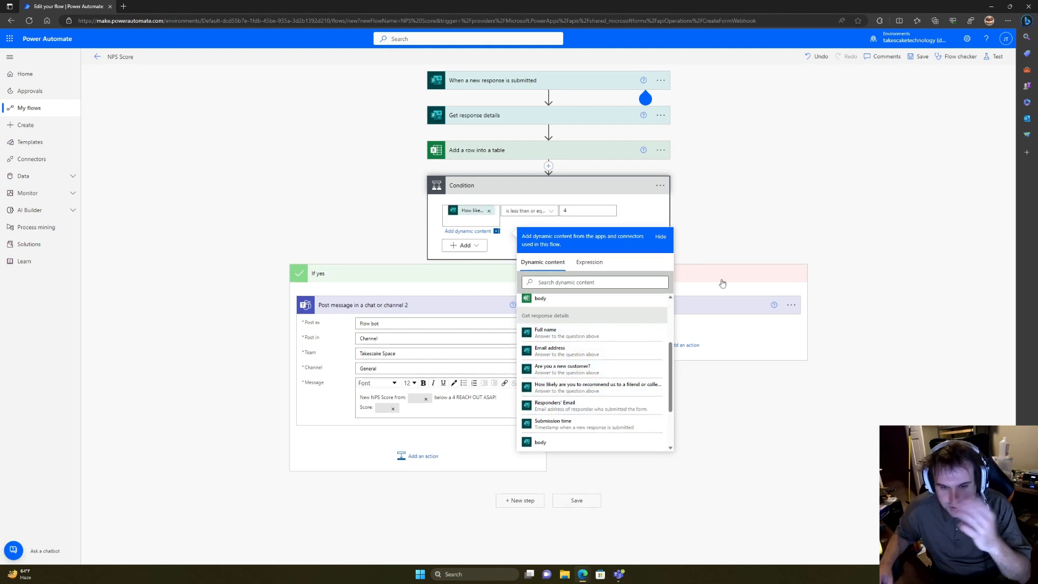
click(735, 236)
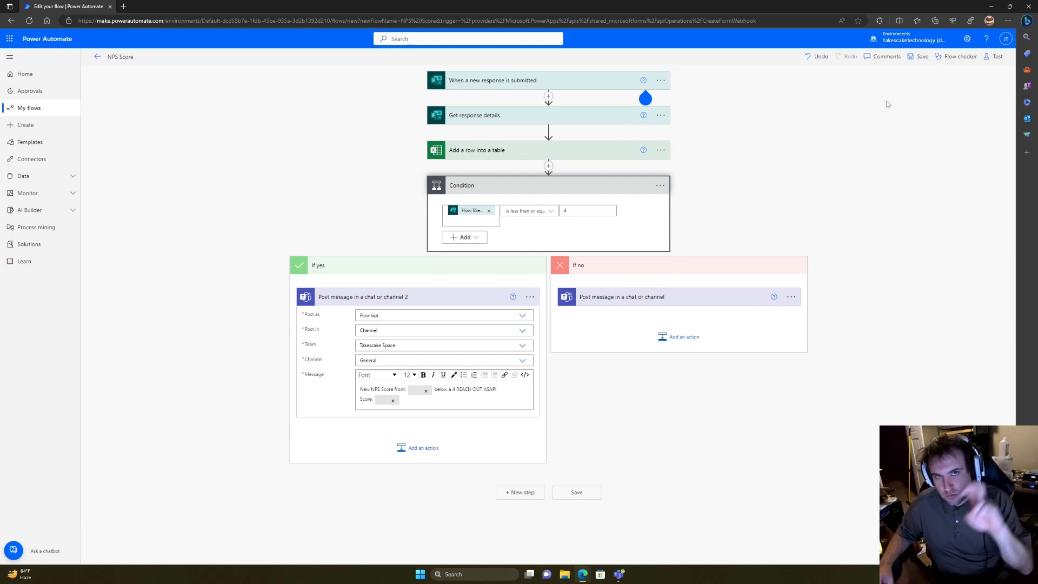
click(998, 57)
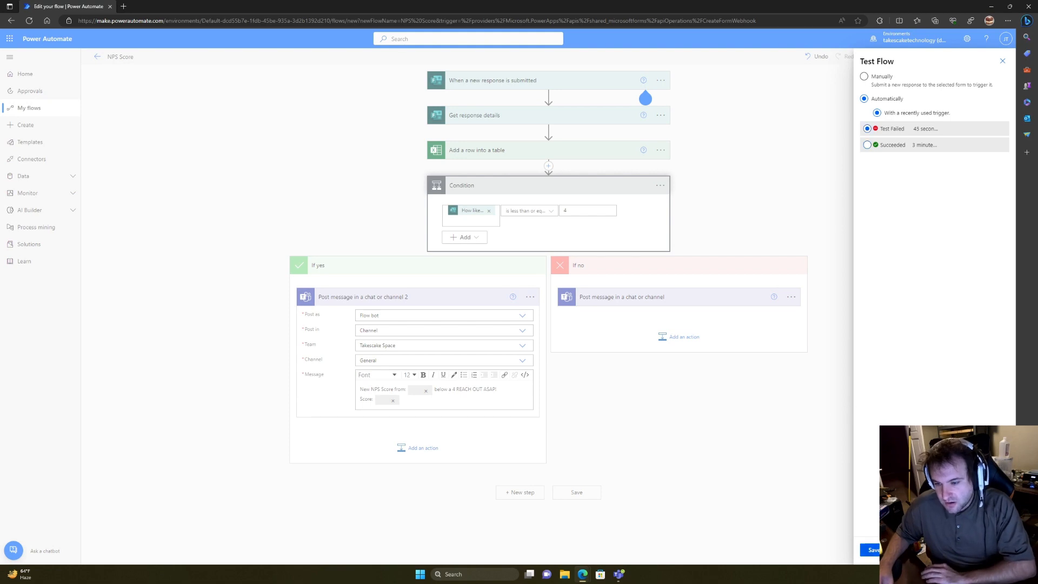
Step: Save and rerun the test with the recent trigger; the Condition still fails
click(871, 550)
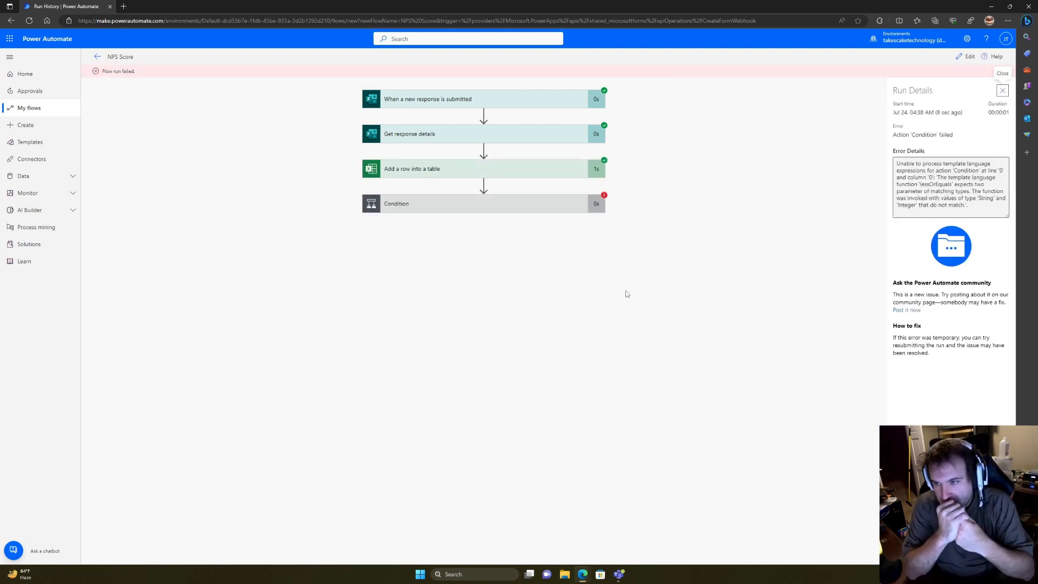
Step: Reopen the flow and start an int() expression for the Condition's left value
click(509, 205)
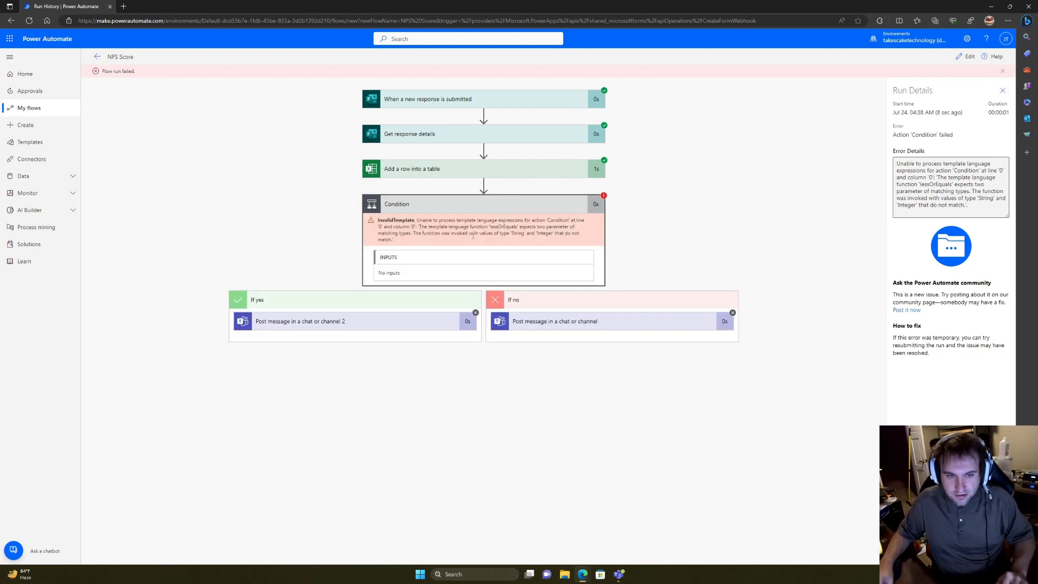
click(966, 57)
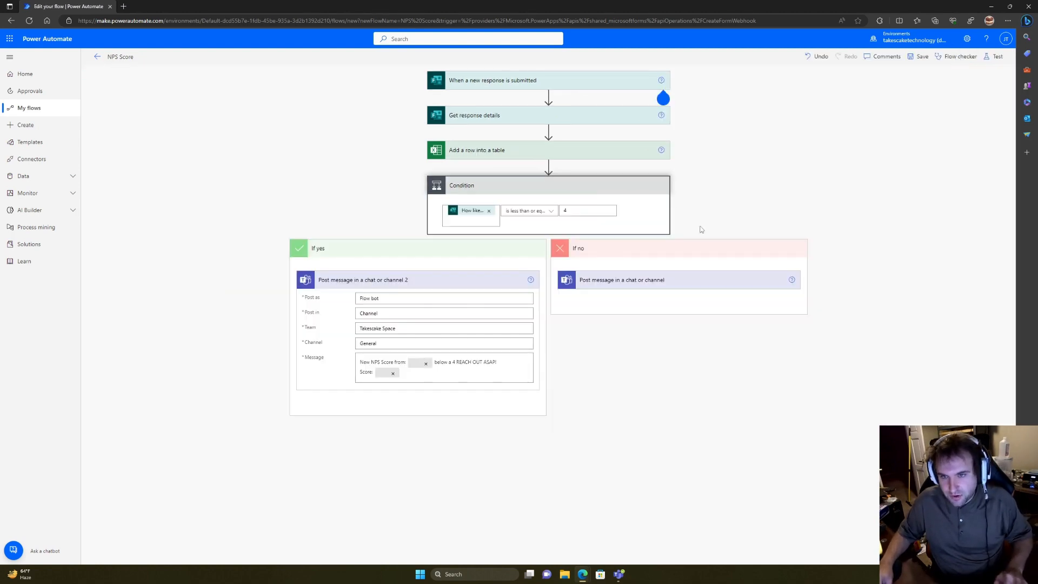
click(476, 215)
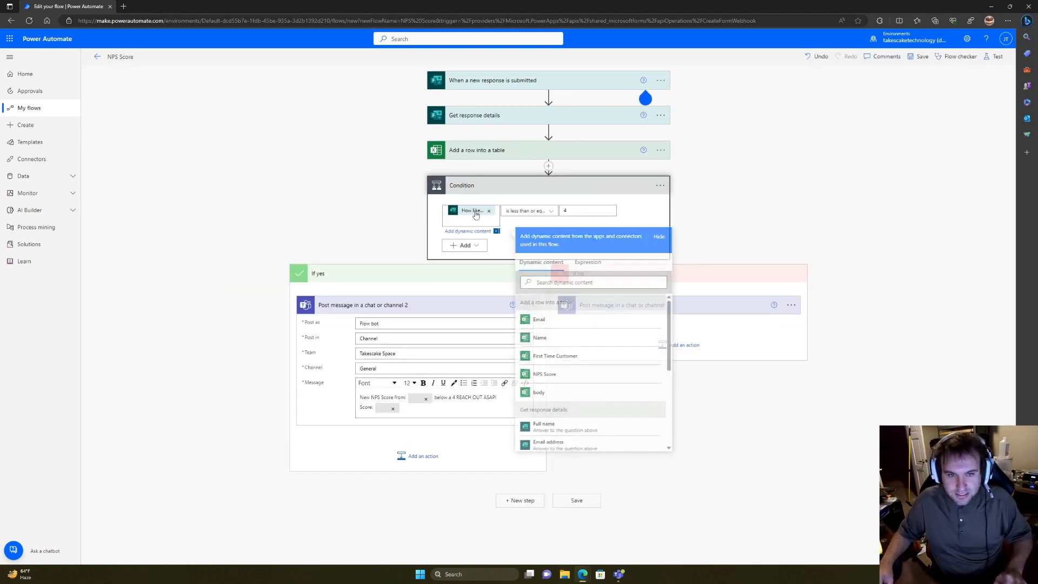
click(589, 260)
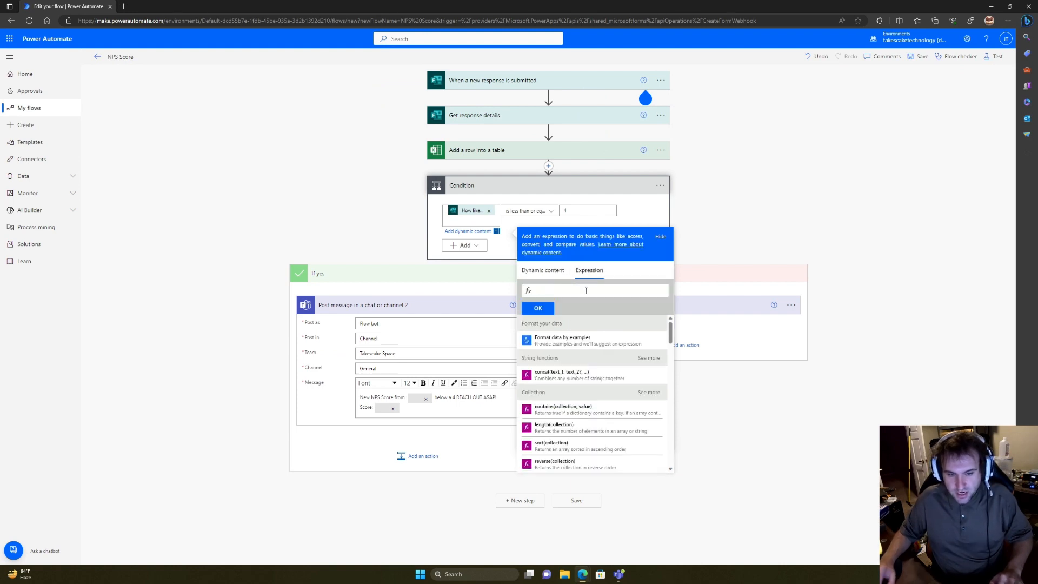
text(int)
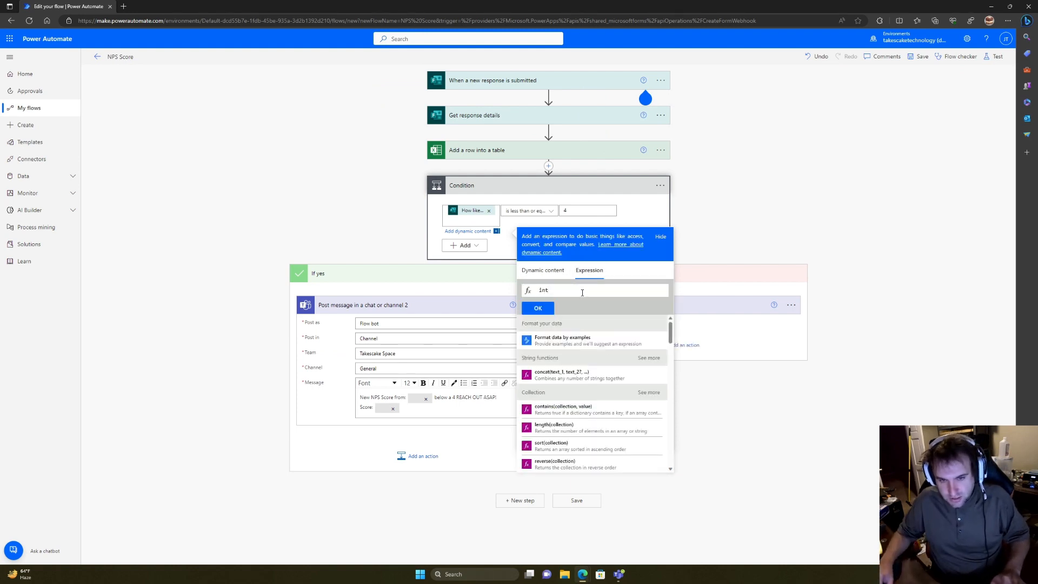
text(()
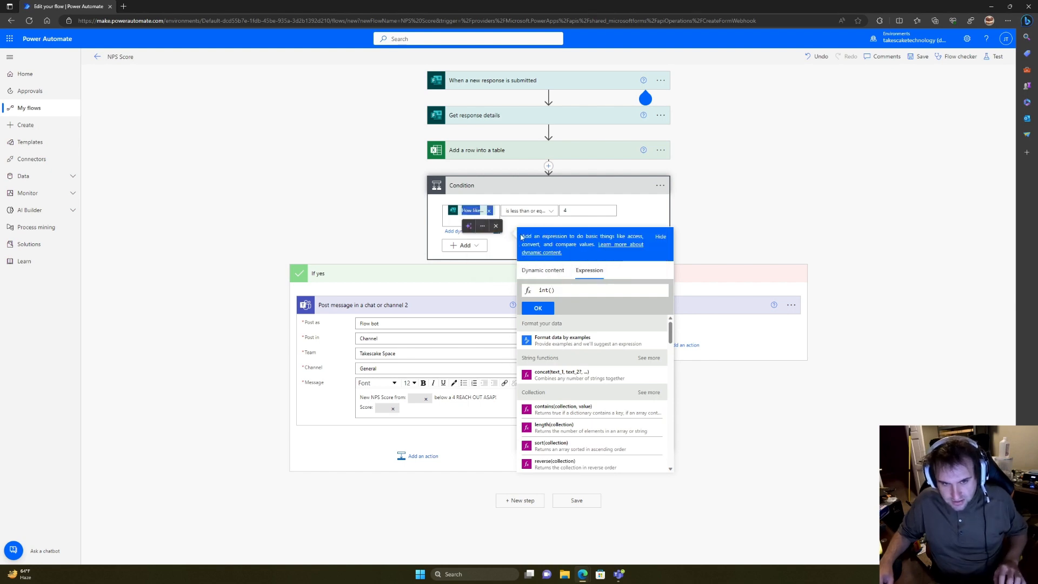
click(489, 211)
key(ctrl+v)
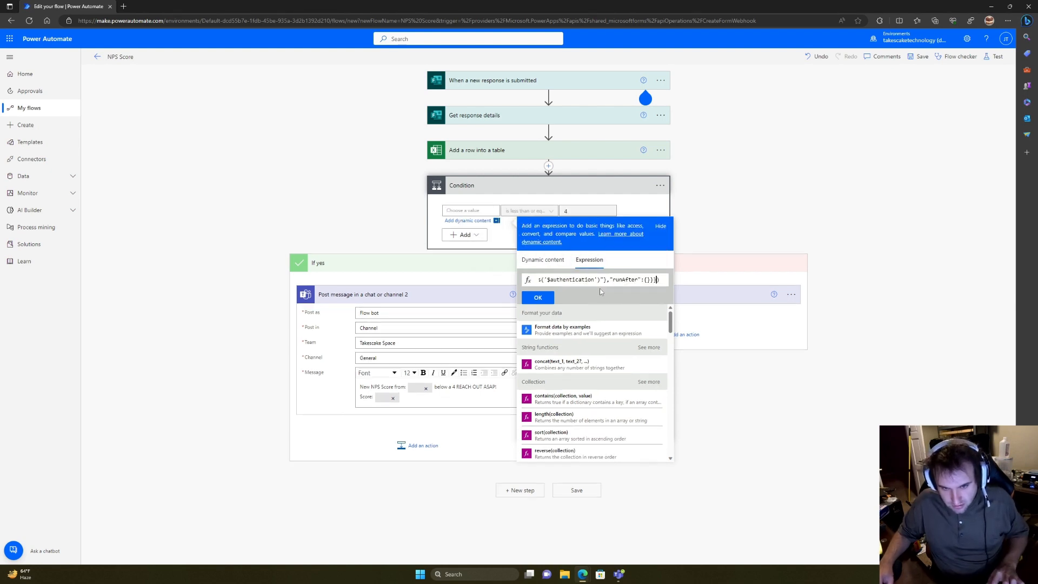
drag(636, 282, 585, 283)
key(ctrl+z)
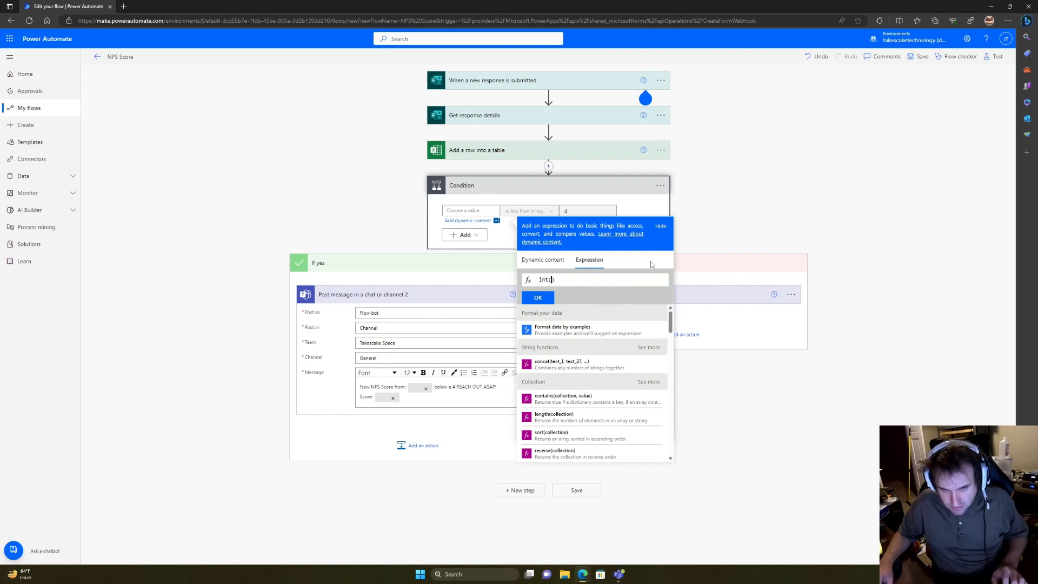
Step: Put the 'How likely are you to recommend us' answer inside int() and apply it to the condition
click(554, 279)
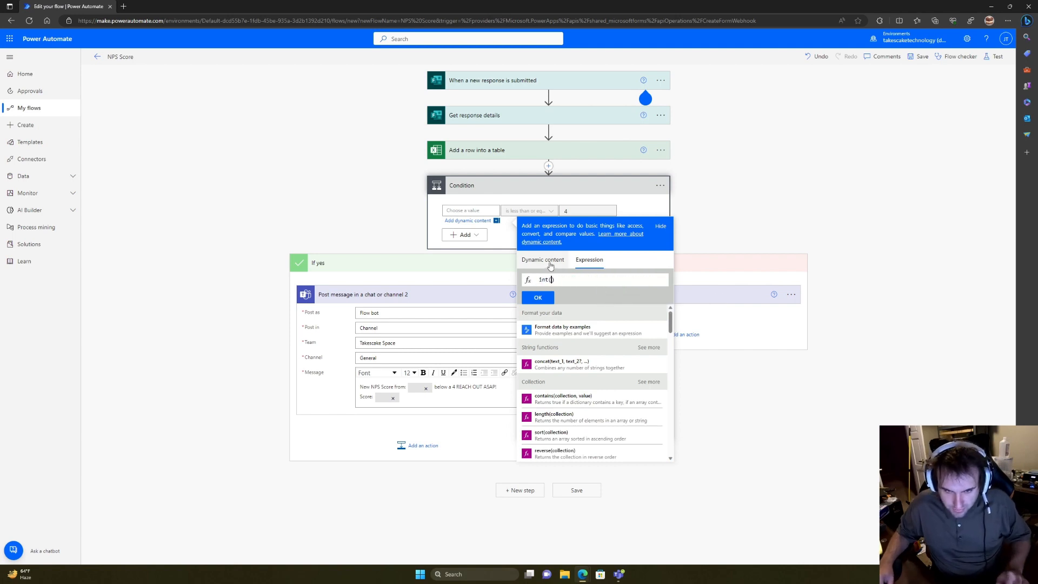
click(543, 260)
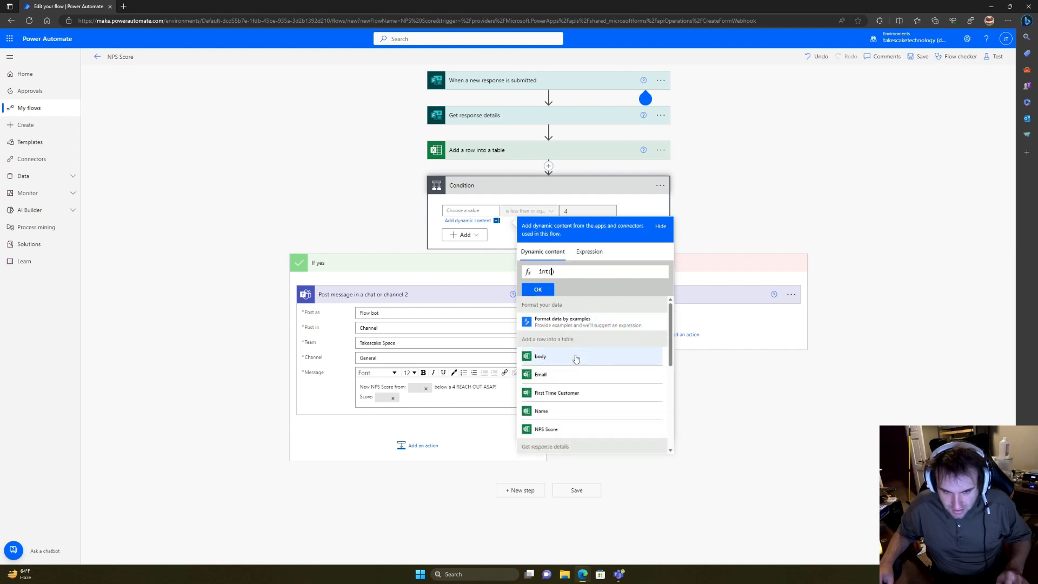
scroll(576, 357, down, 3)
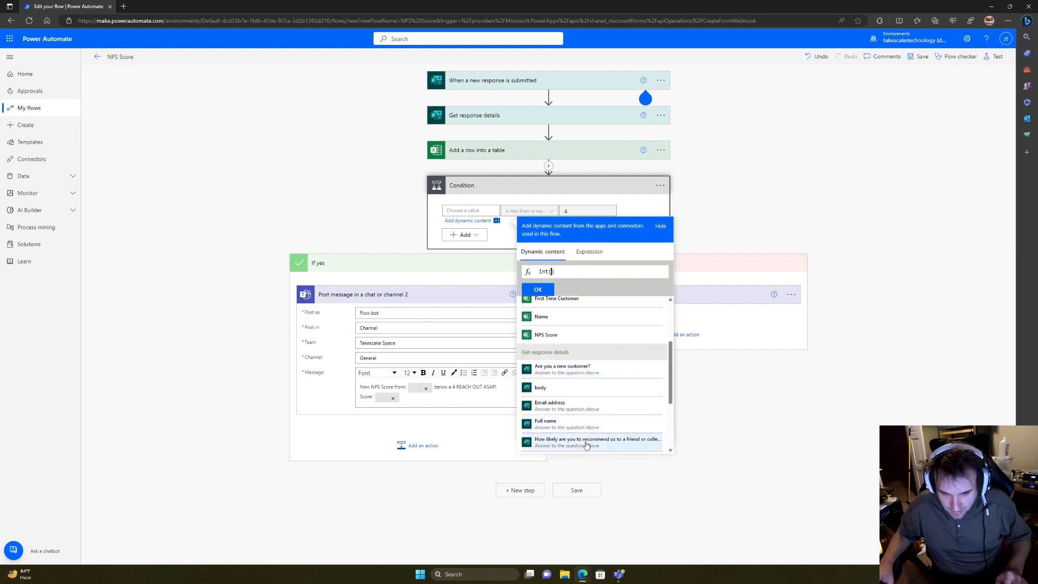
click(586, 440)
click(538, 289)
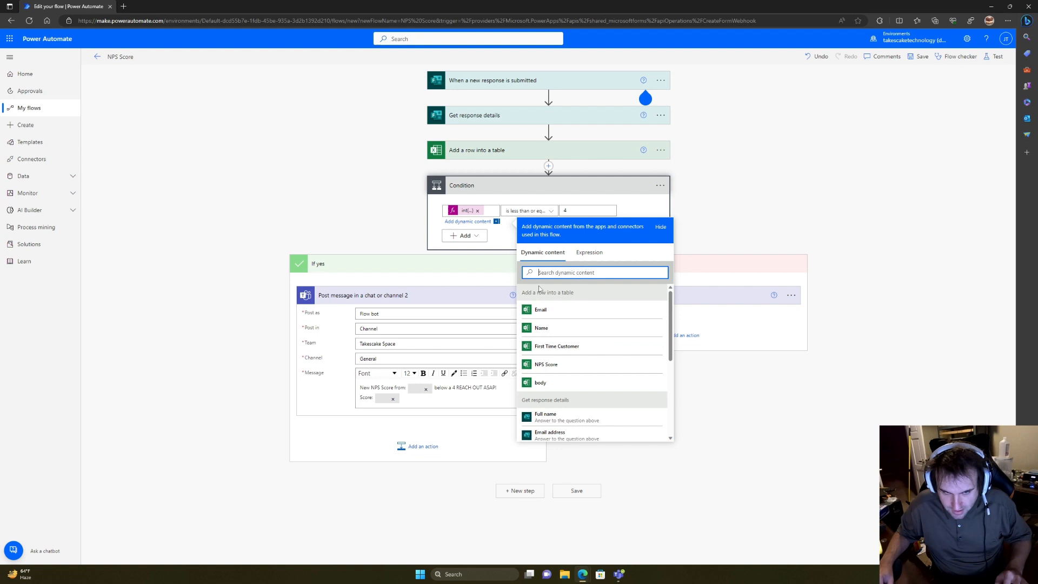
click(689, 232)
click(996, 58)
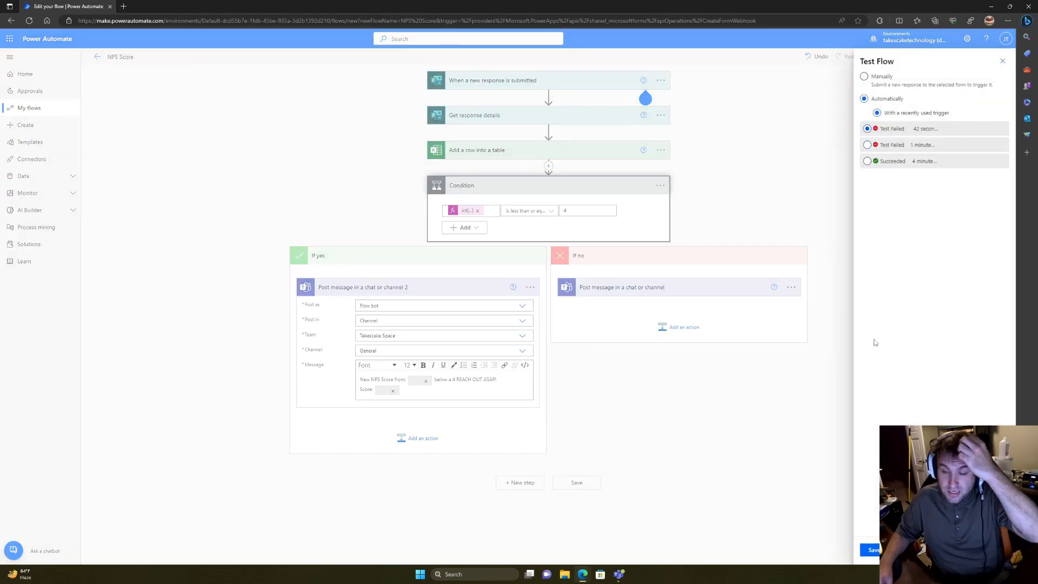
Step: Save and rerun the test, confirming the 'below a 4 REACH OUT ASAP!' Teams alert with Score: 4
click(875, 548)
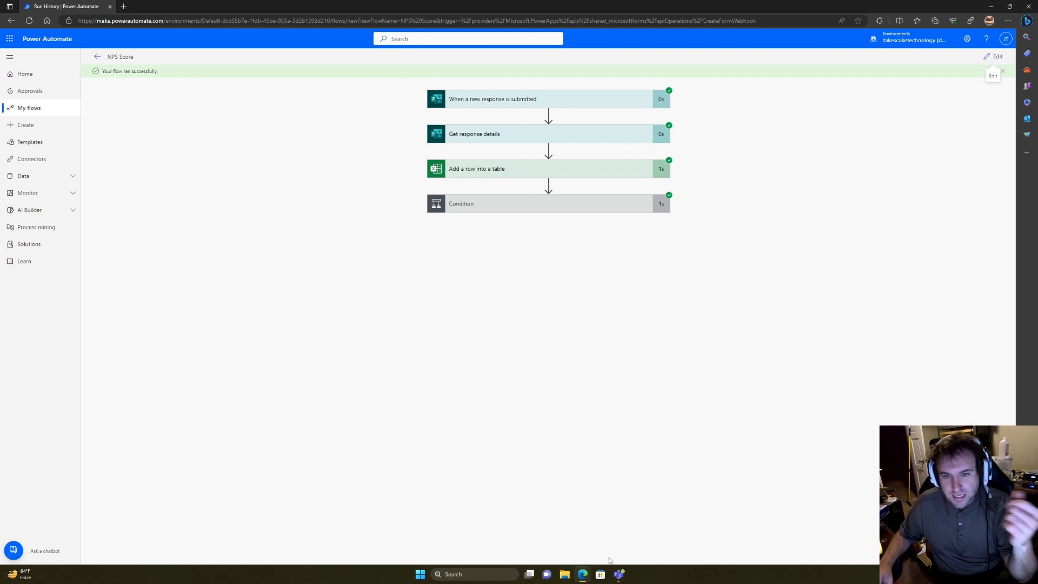
click(620, 574)
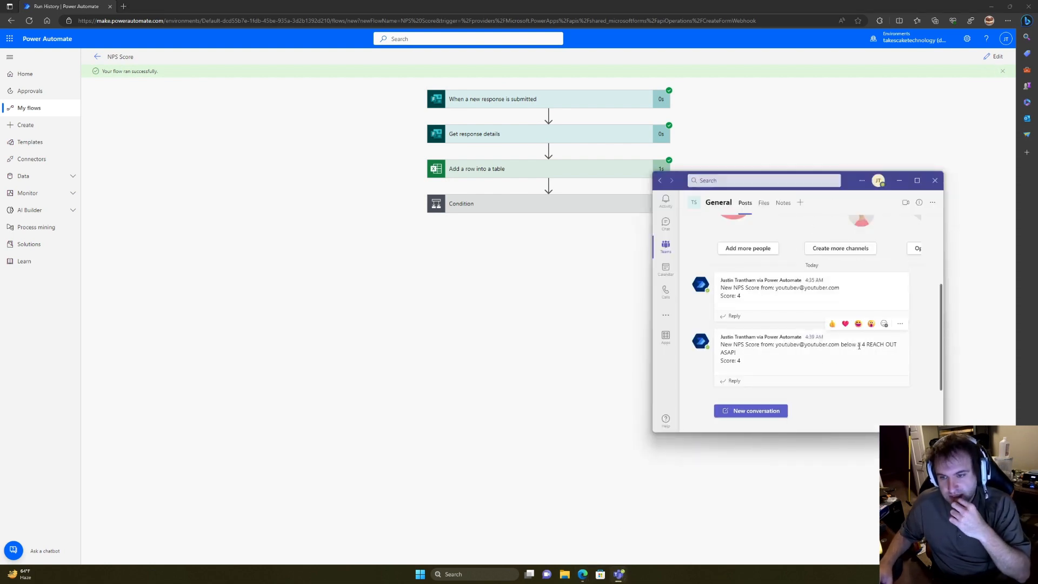
drag(834, 344, 821, 365)
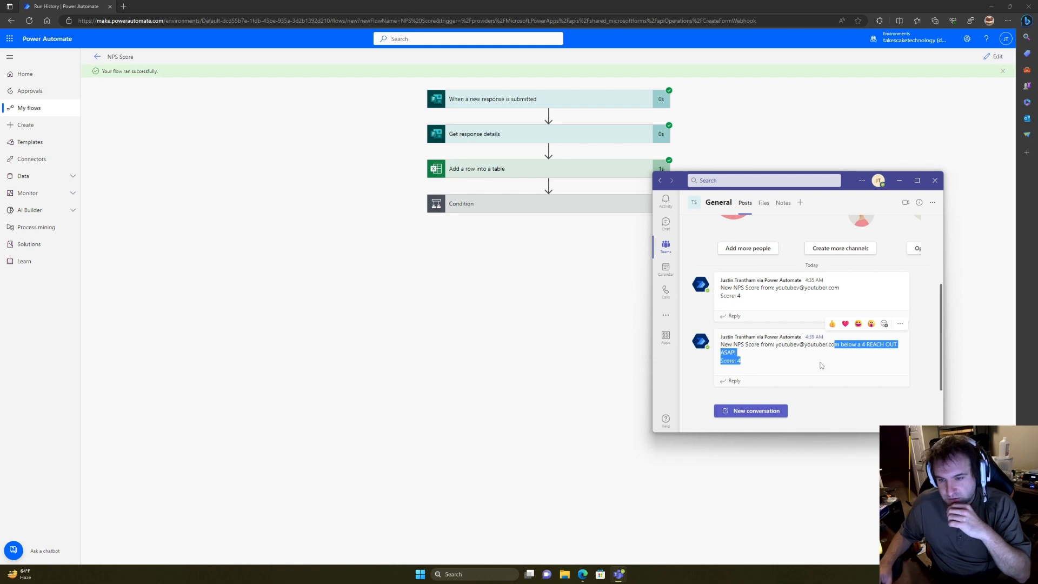
click(507, 210)
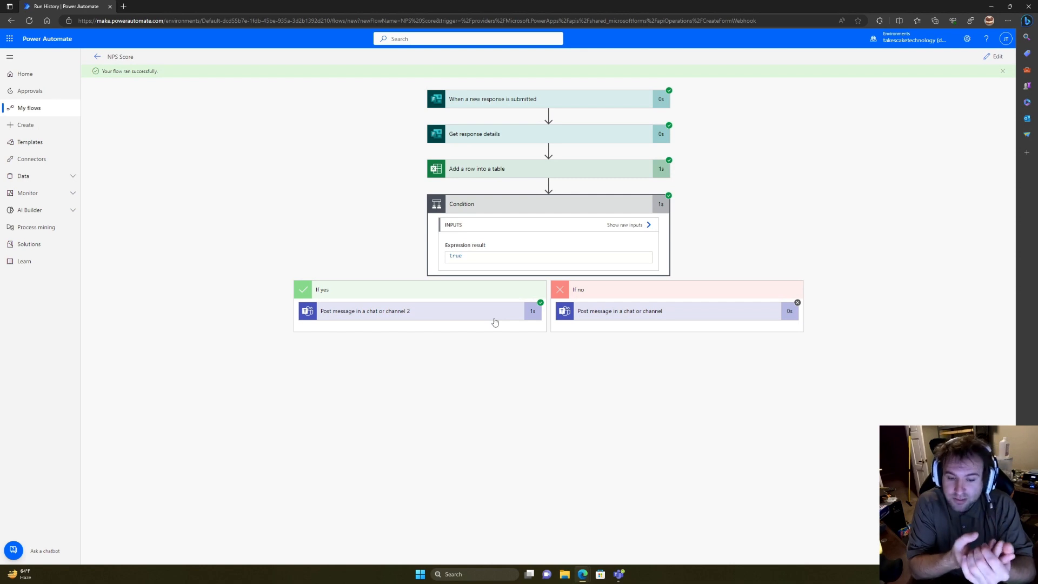
Step: Copy the shortened response link to the Takescake Co. Customer service survey
key(alt+Tab)
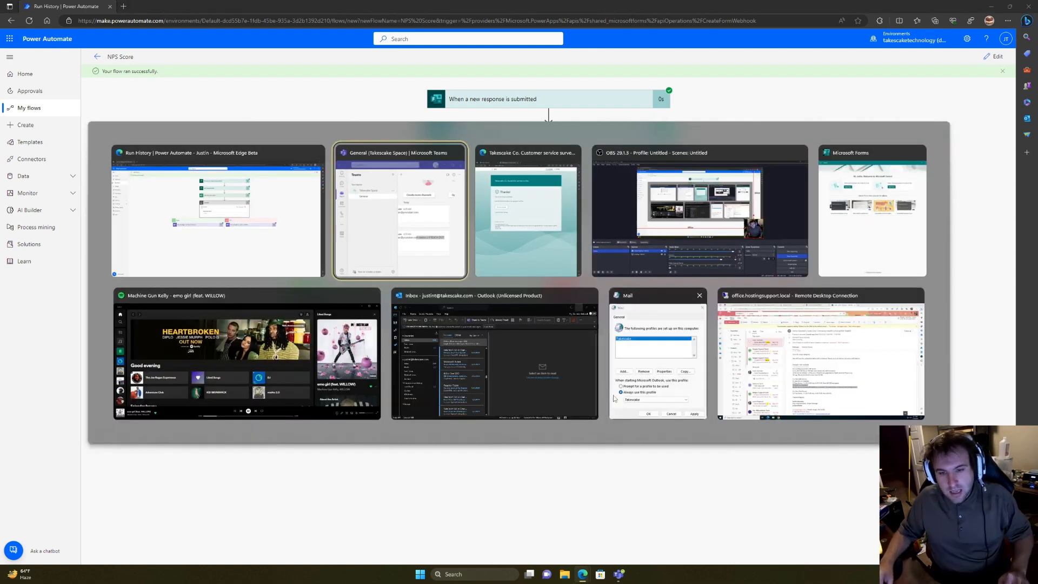
key(alt+Tab)
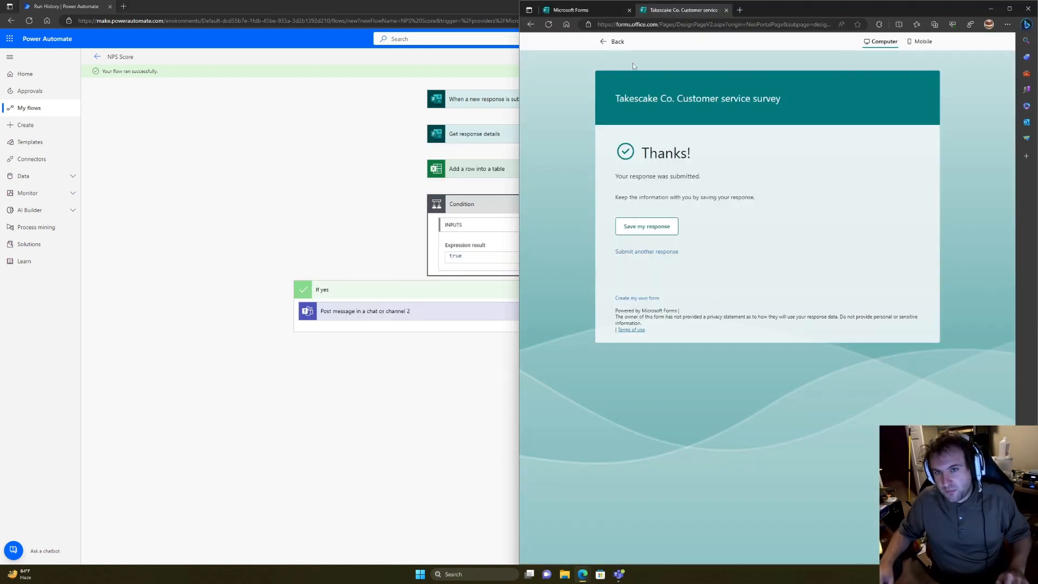
click(616, 41)
click(927, 61)
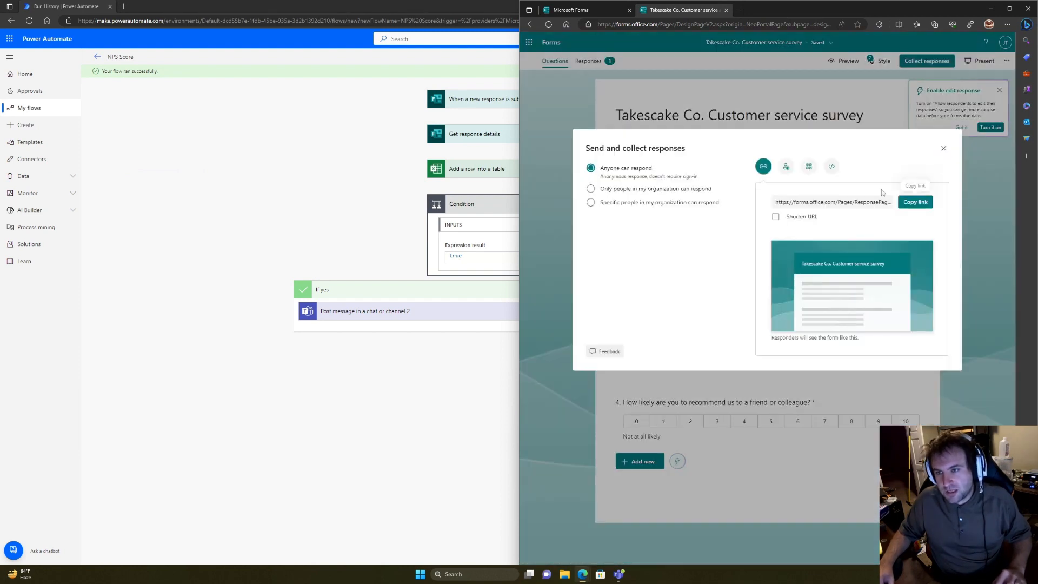
click(776, 217)
click(915, 201)
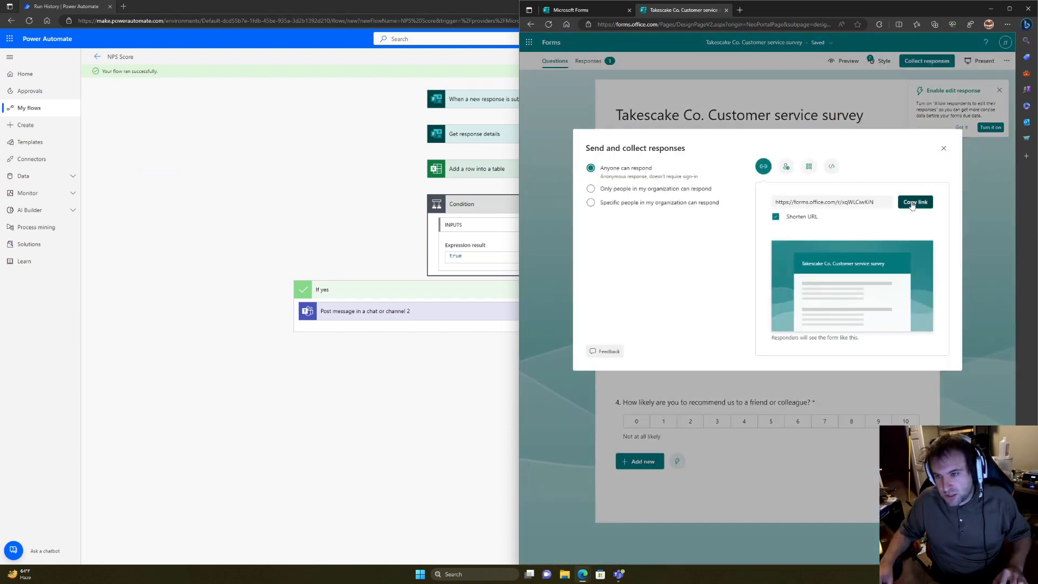
Step: Launch the Outlook desktop app from the system search
key(super)
text(outlook)
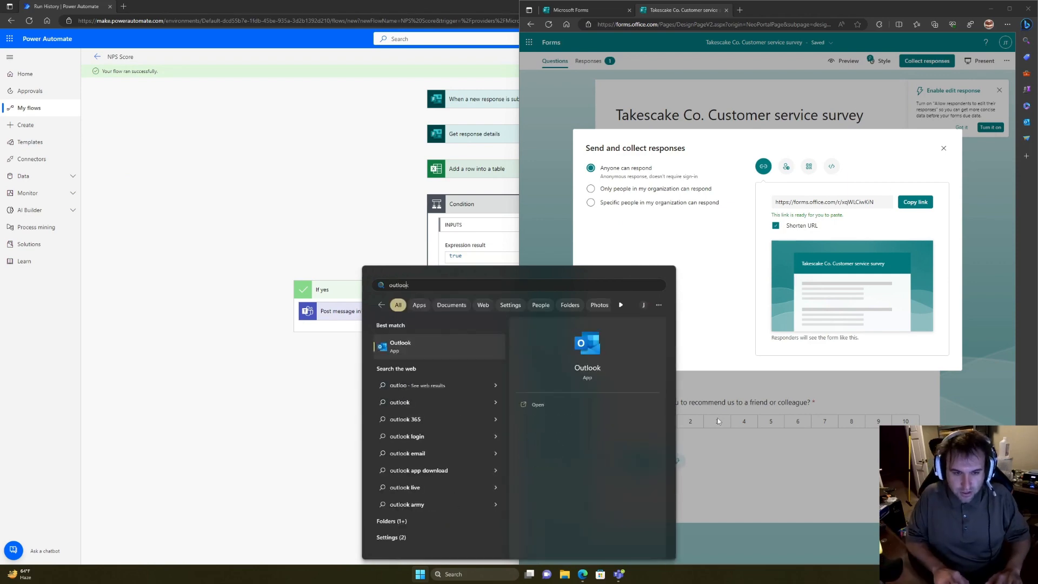
key(Return)
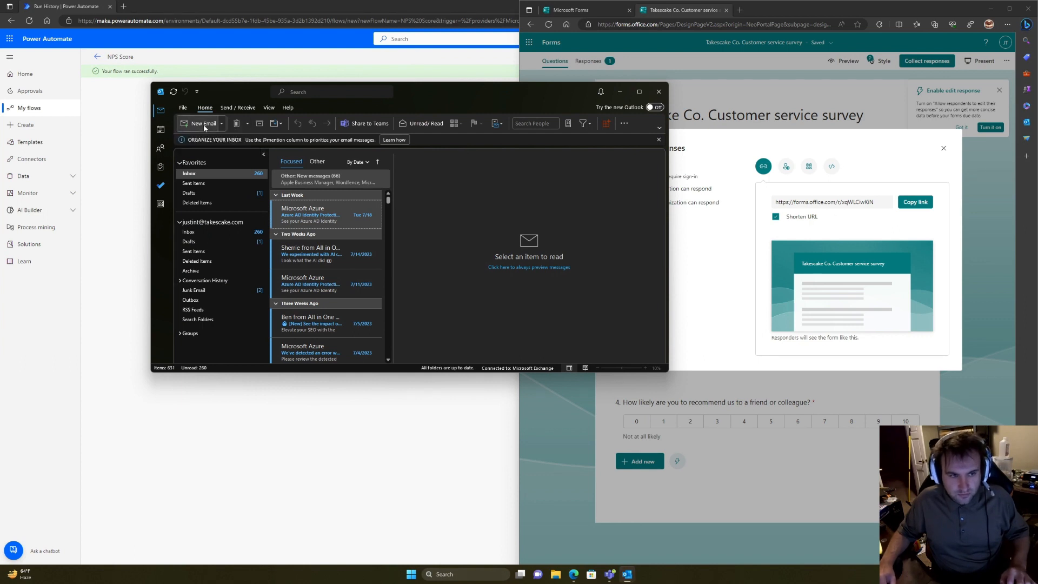
click(222, 125)
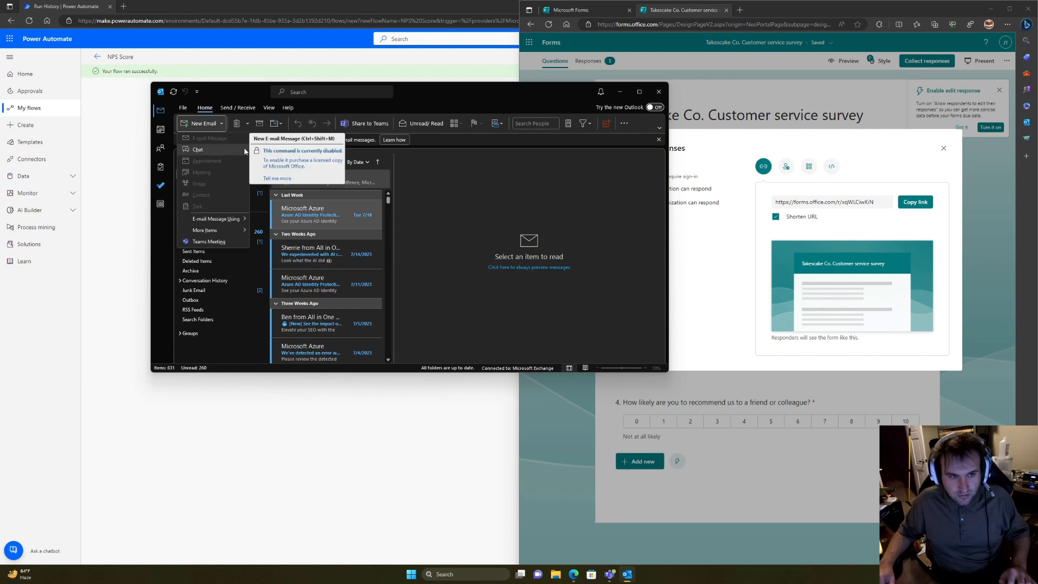
click(240, 109)
click(182, 108)
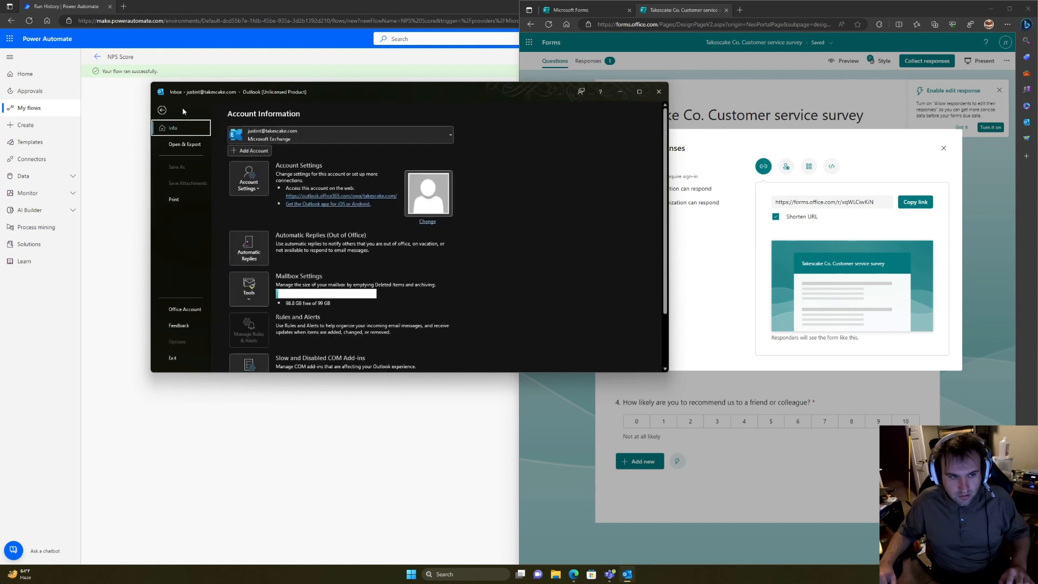
click(162, 109)
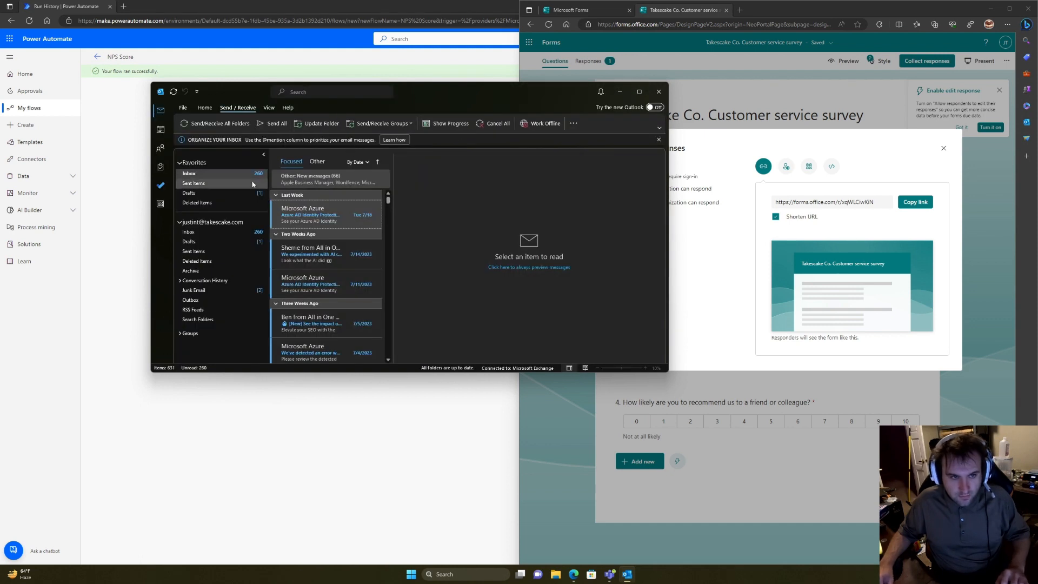
click(299, 186)
right_click(301, 208)
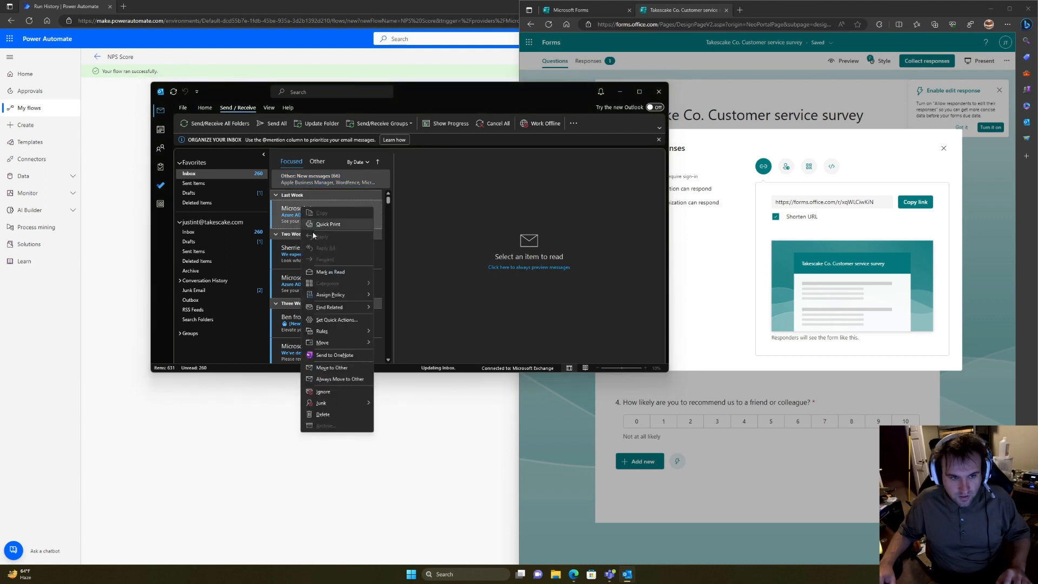
mouse_move(346, 306)
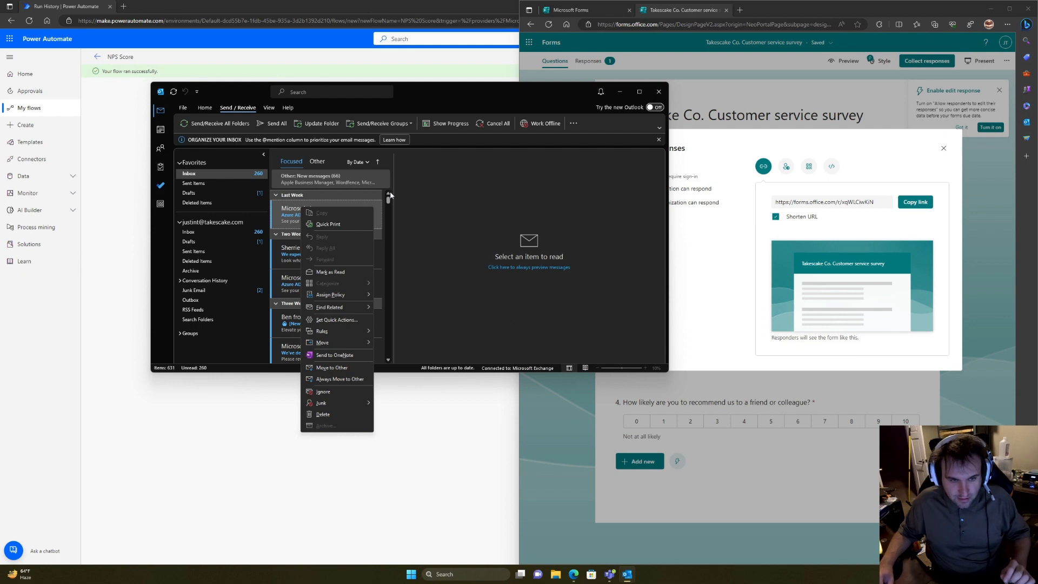
click(425, 188)
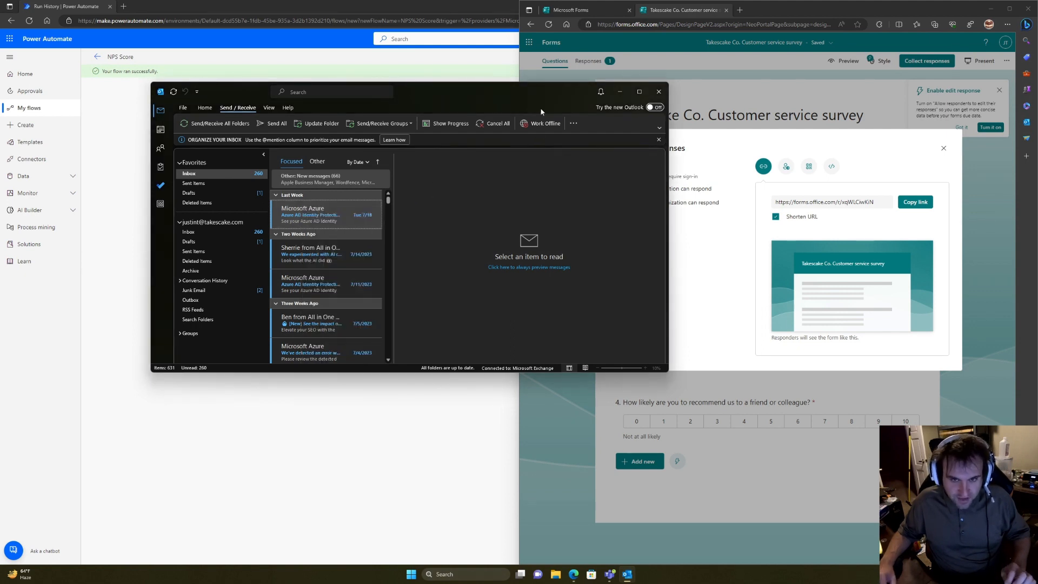
Step: Open portal.office.com in a new tab, sign in with the work account, and open Outlook
click(620, 92)
click(257, 25)
key(ctrl+t)
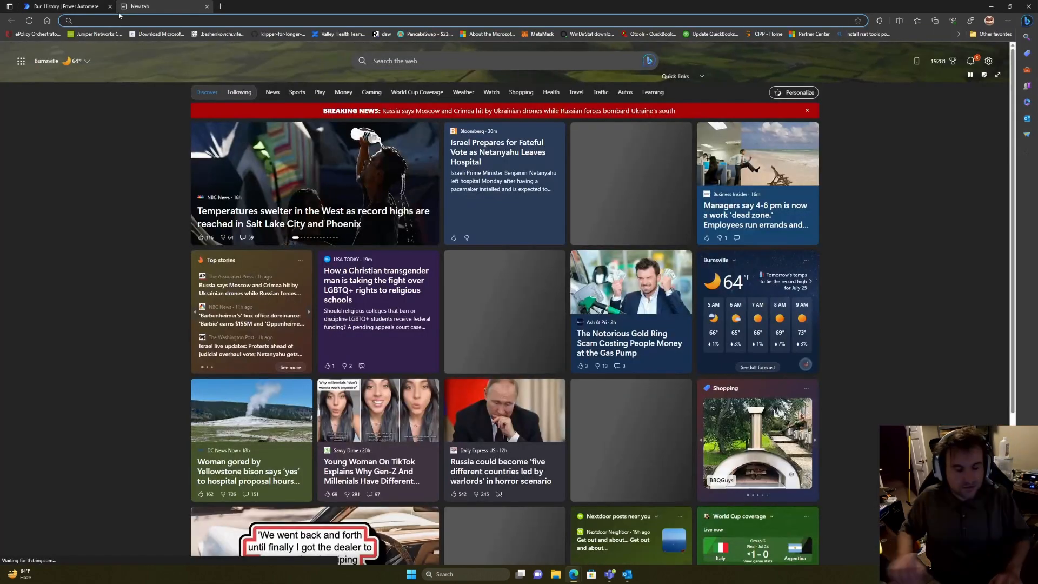
text(op)
key(BackSpace)
key(BackSpace)
key(BackSpace)
text(portal.of)
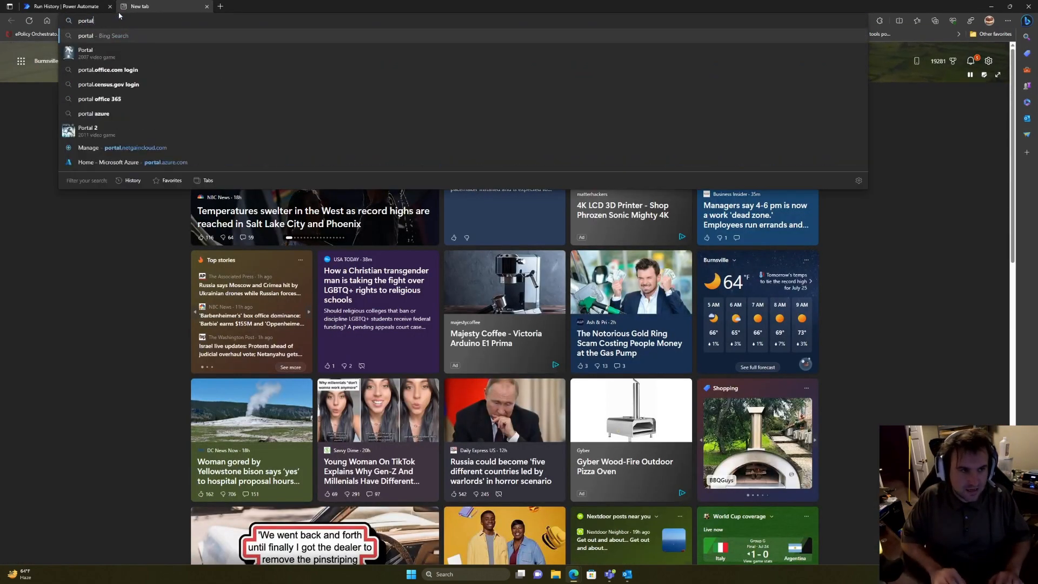
text(fice.com)
key(Return)
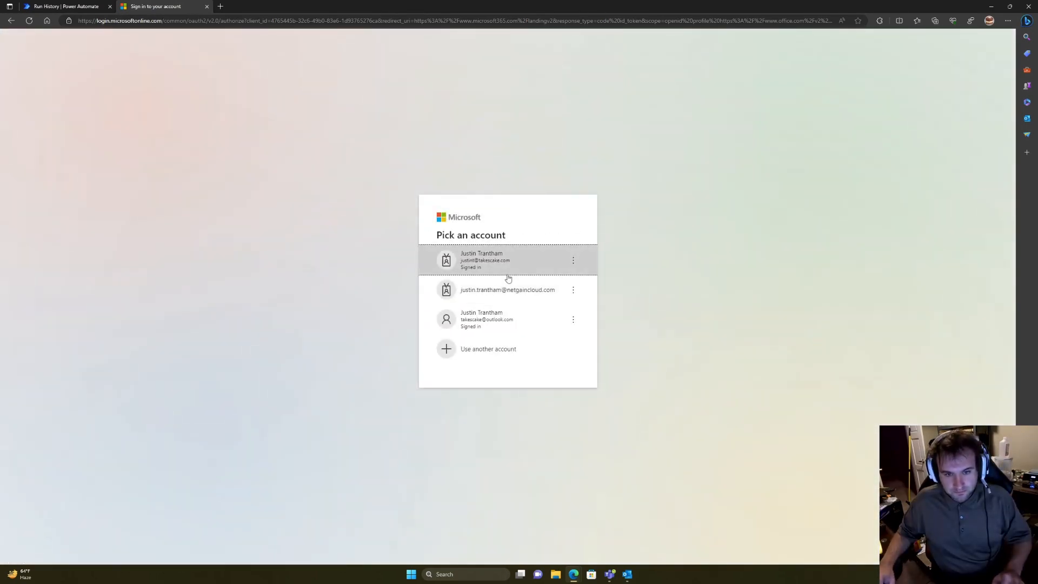
click(510, 268)
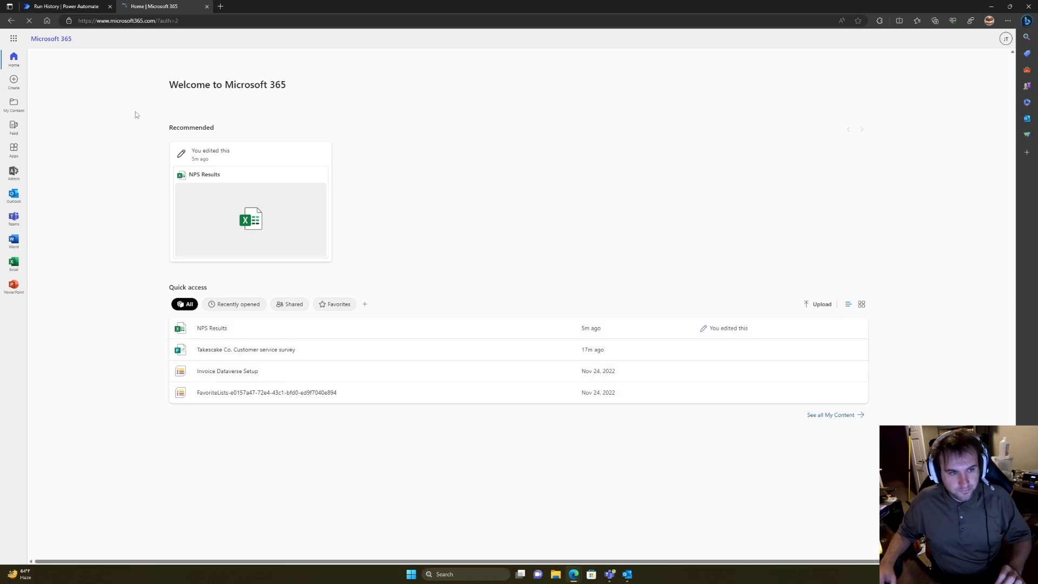
click(22, 193)
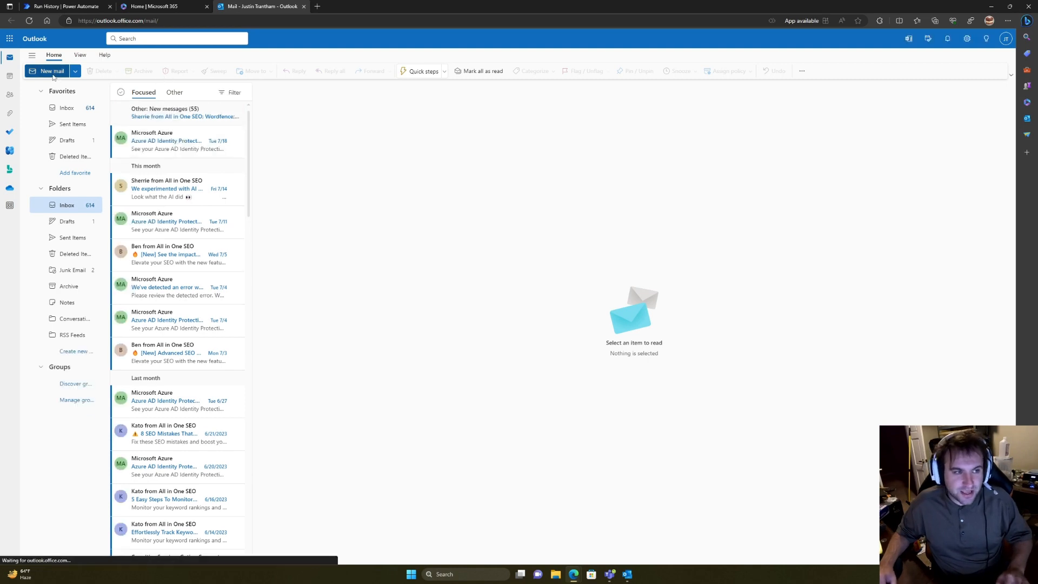
Step: Start a new email and open the email signature settings
click(53, 71)
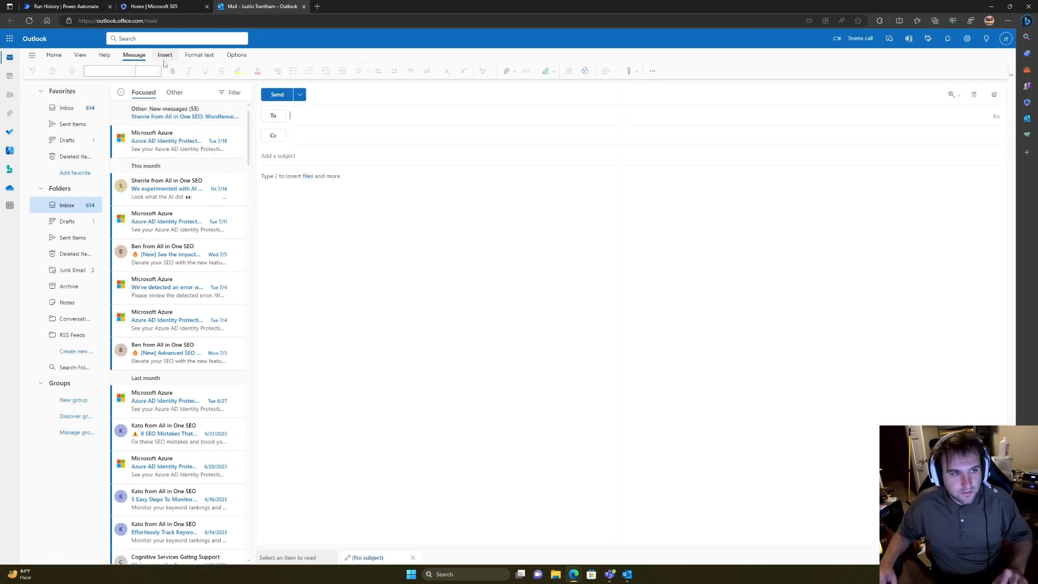
click(165, 55)
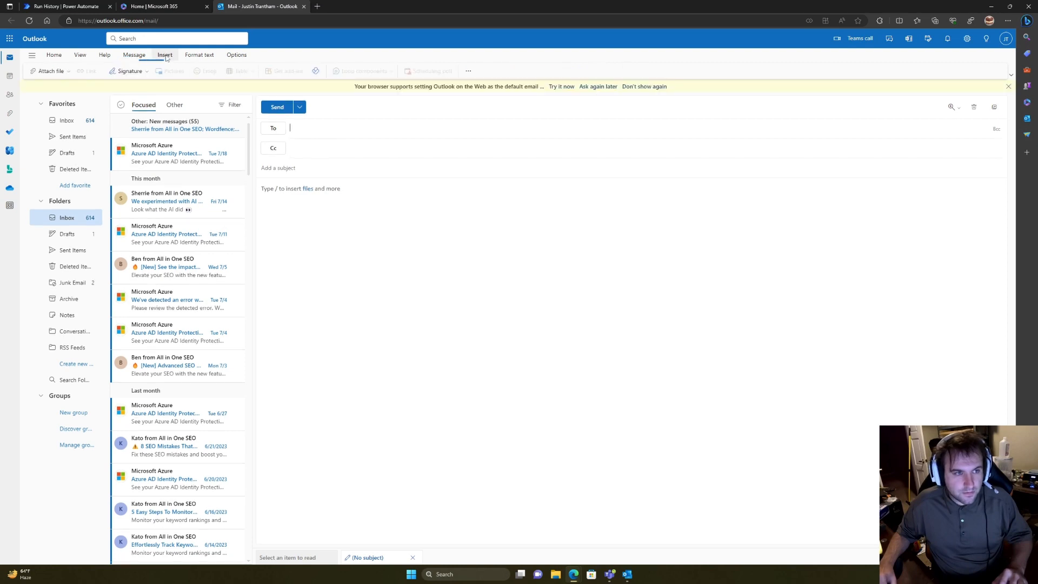
click(134, 72)
click(125, 87)
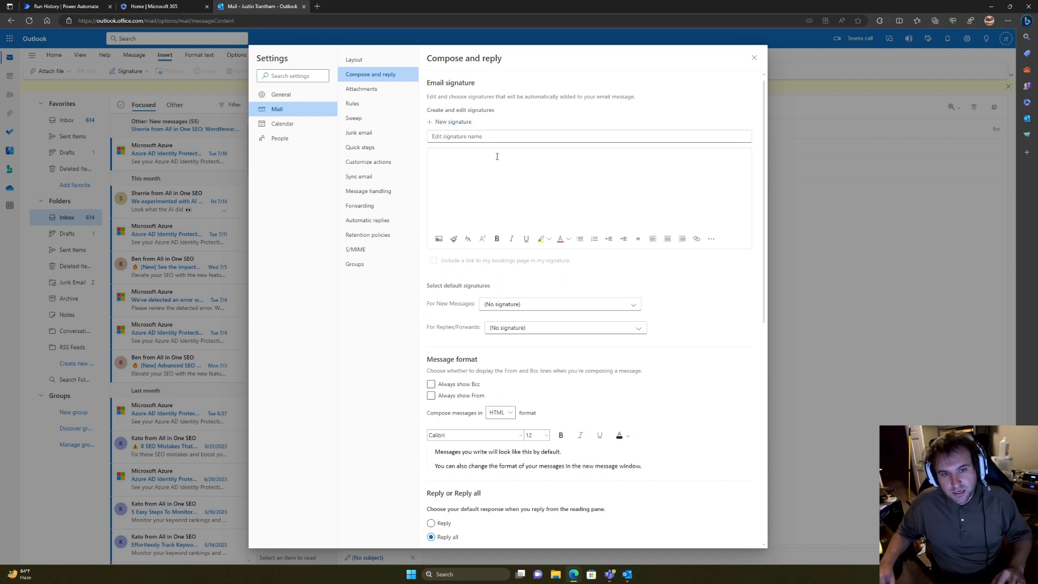
Step: Save a signature named Default reading 'How Did we do today?' above the pasted survey link
click(476, 136)
text(D)
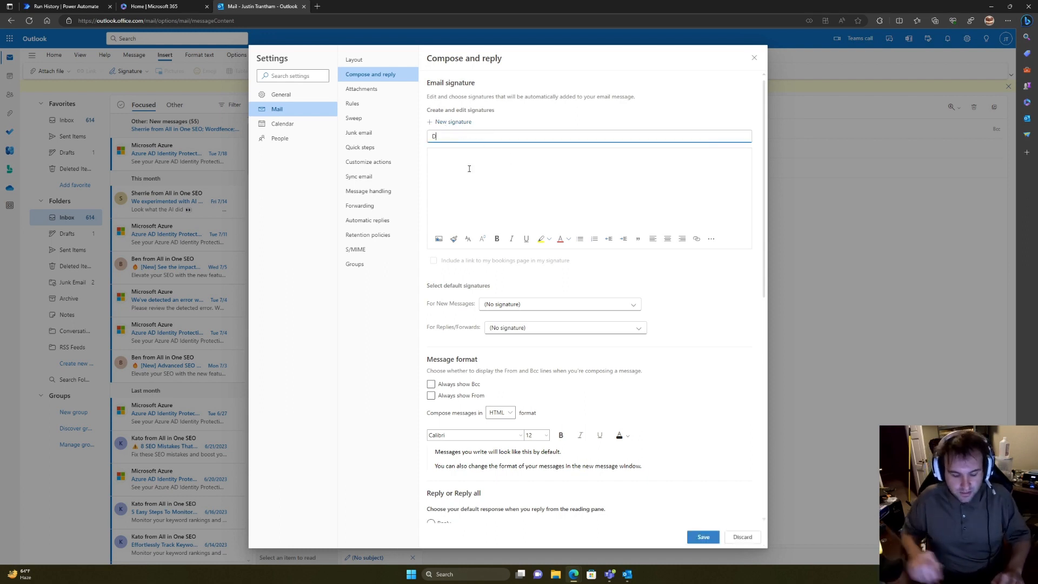
text(efault)
click(469, 167)
text(https://forms.office.com/r/xqWLCiwKiN)
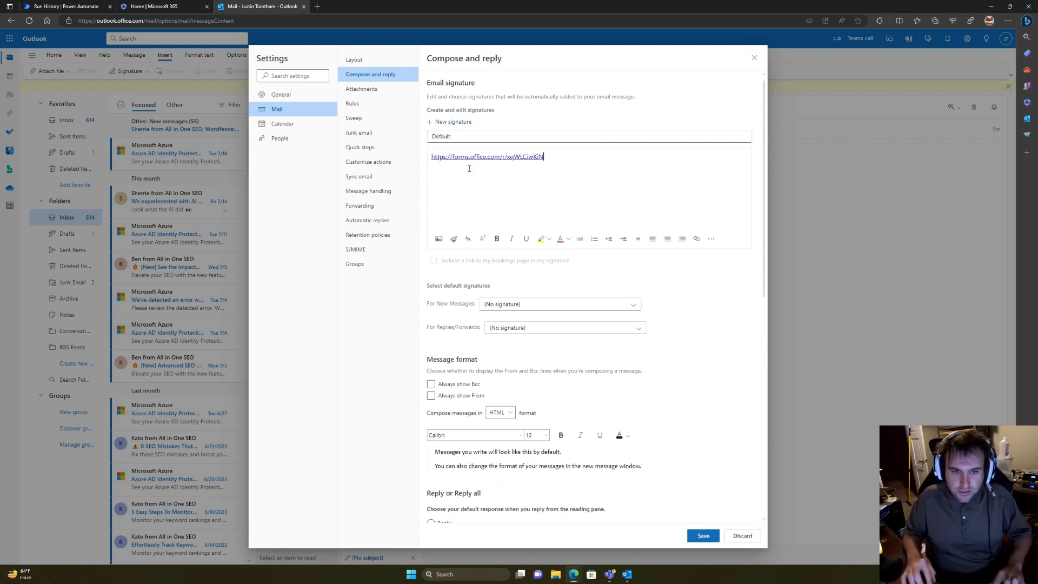
click(435, 161)
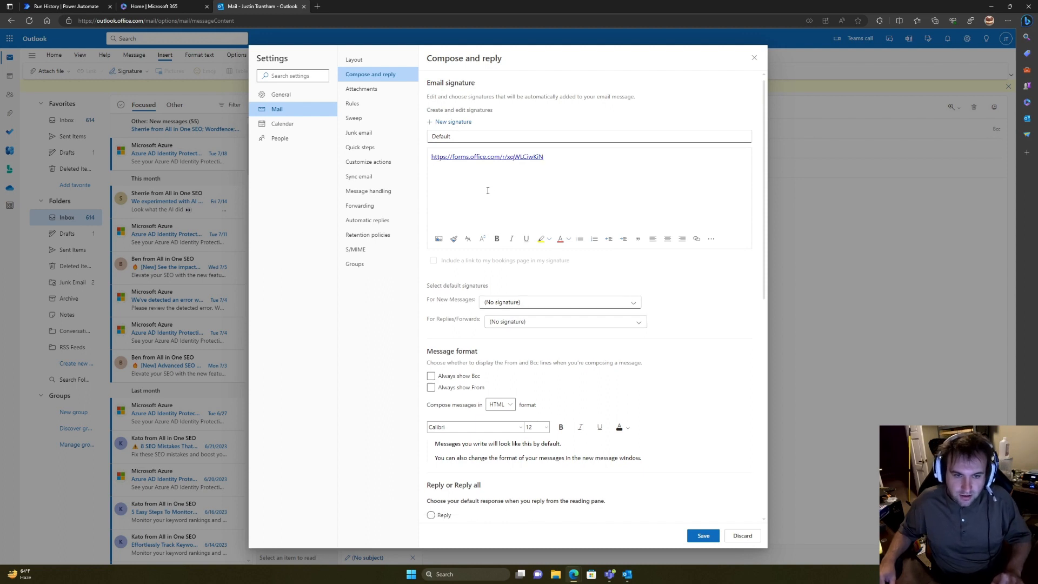
text(How )
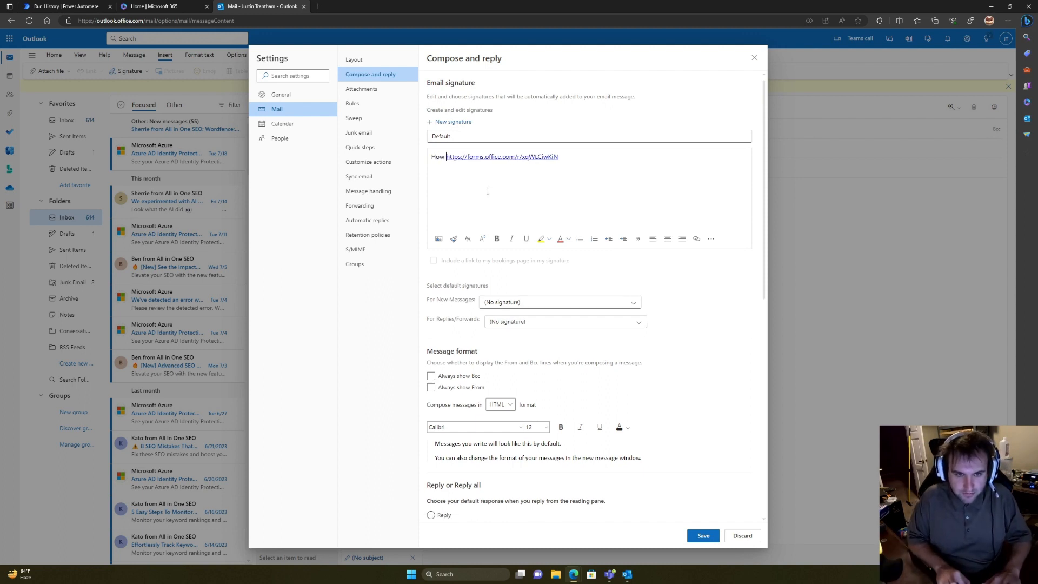
text(Di)
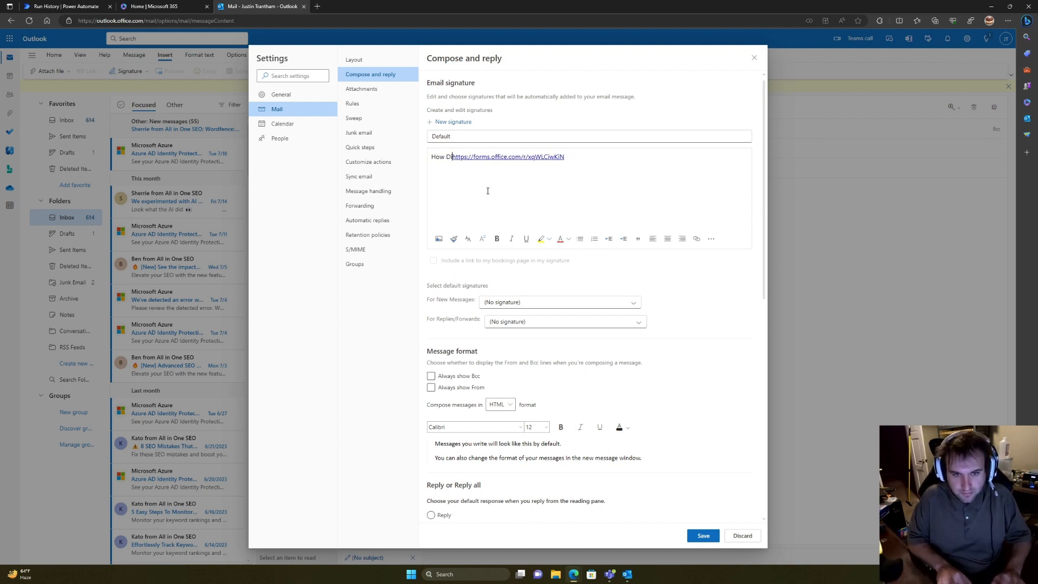
text(d we do today)
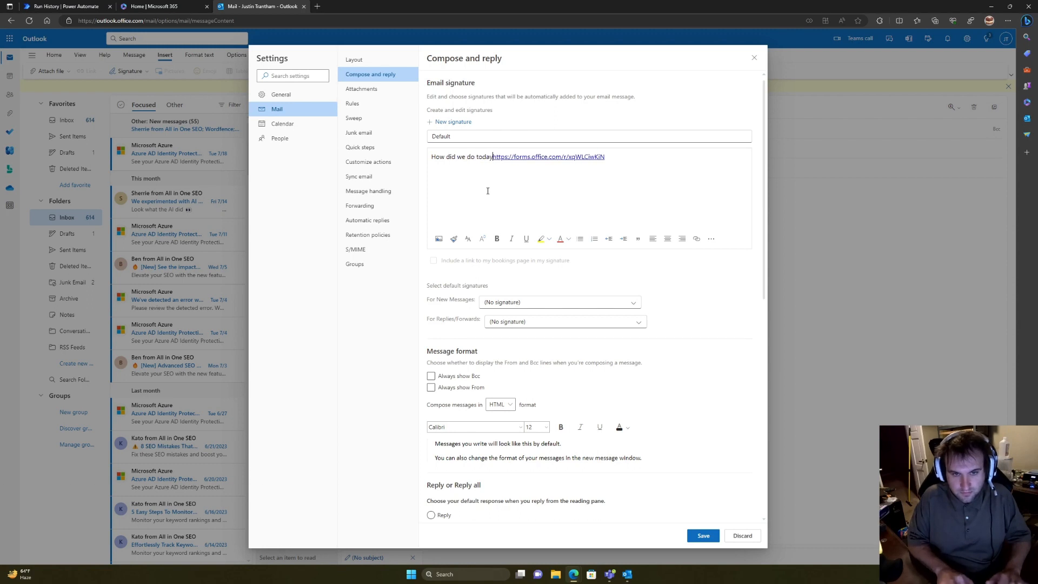
text(?)
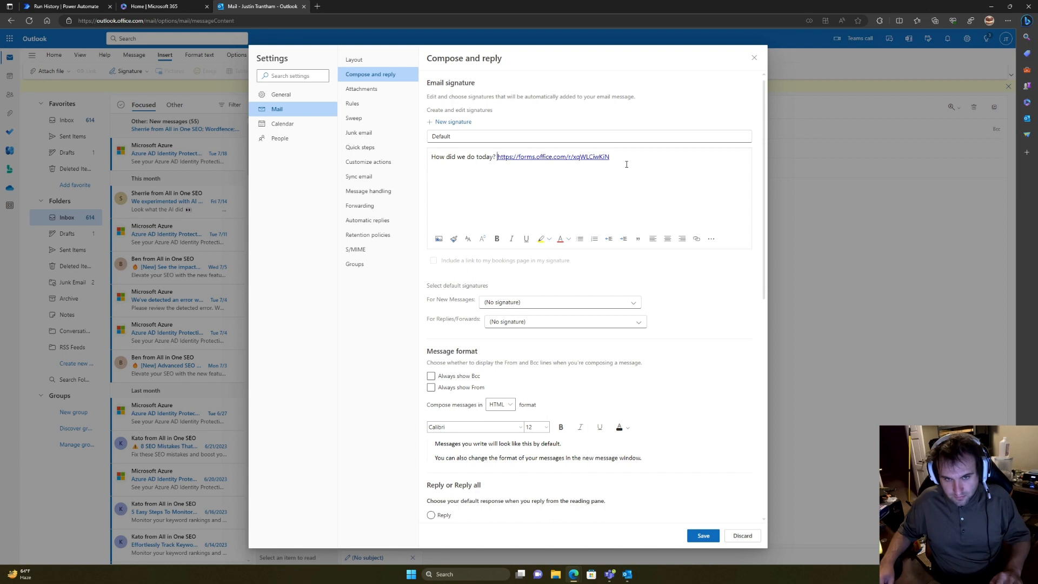
click(702, 536)
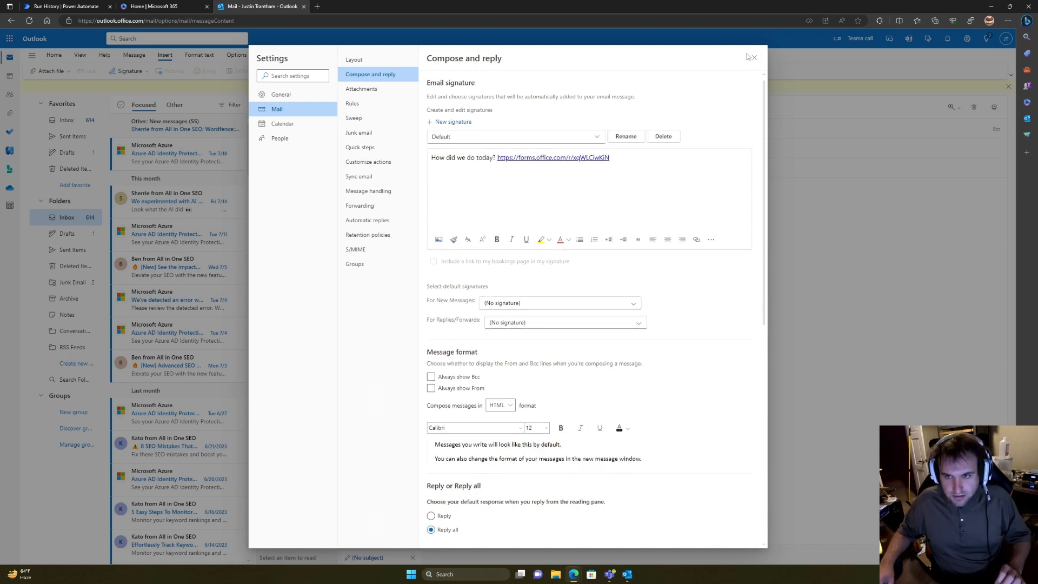
Step: Insert the Default signature into the new email draft
click(754, 57)
click(137, 71)
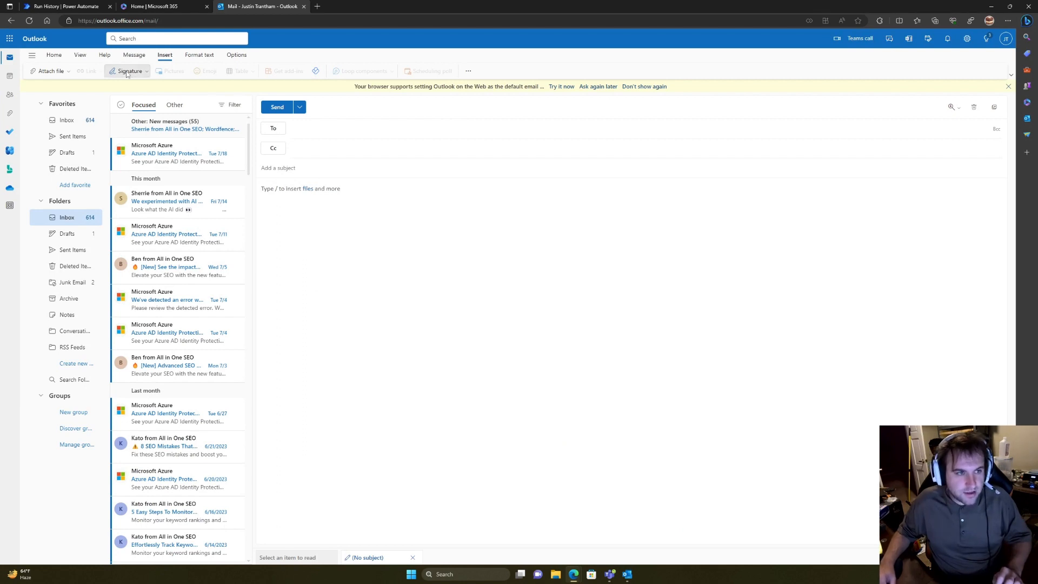
click(126, 93)
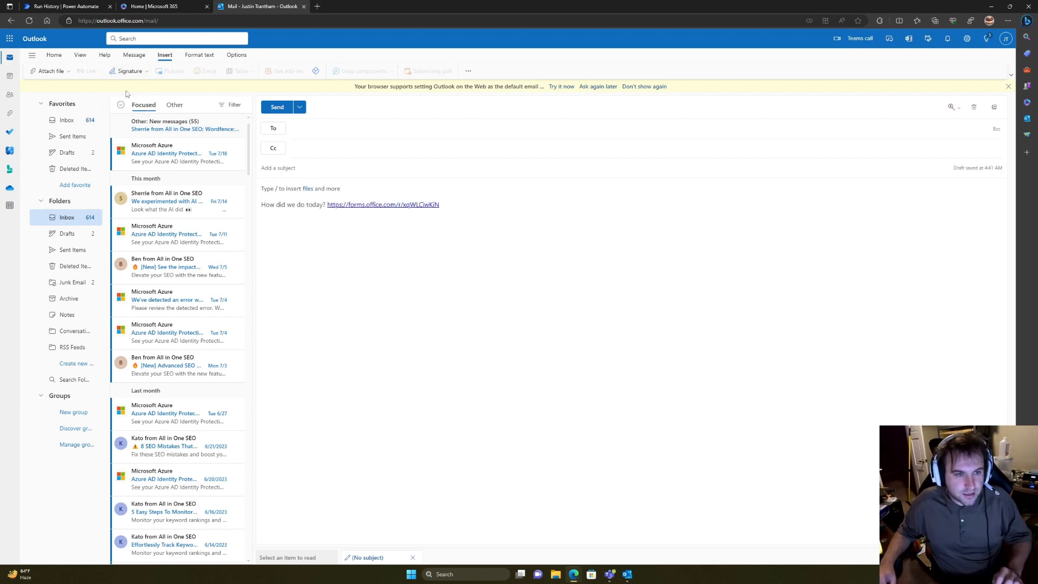
click(419, 205)
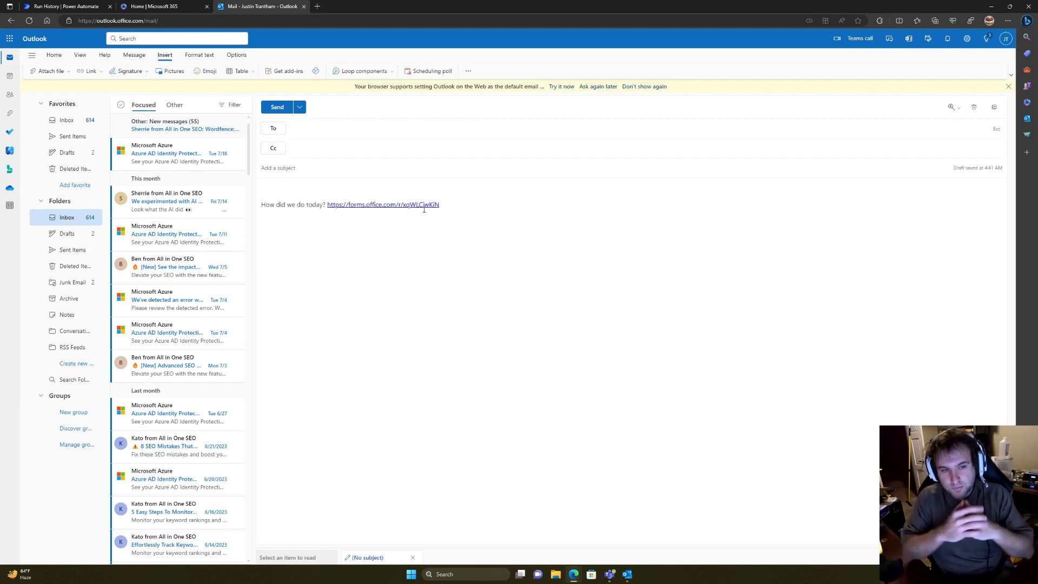